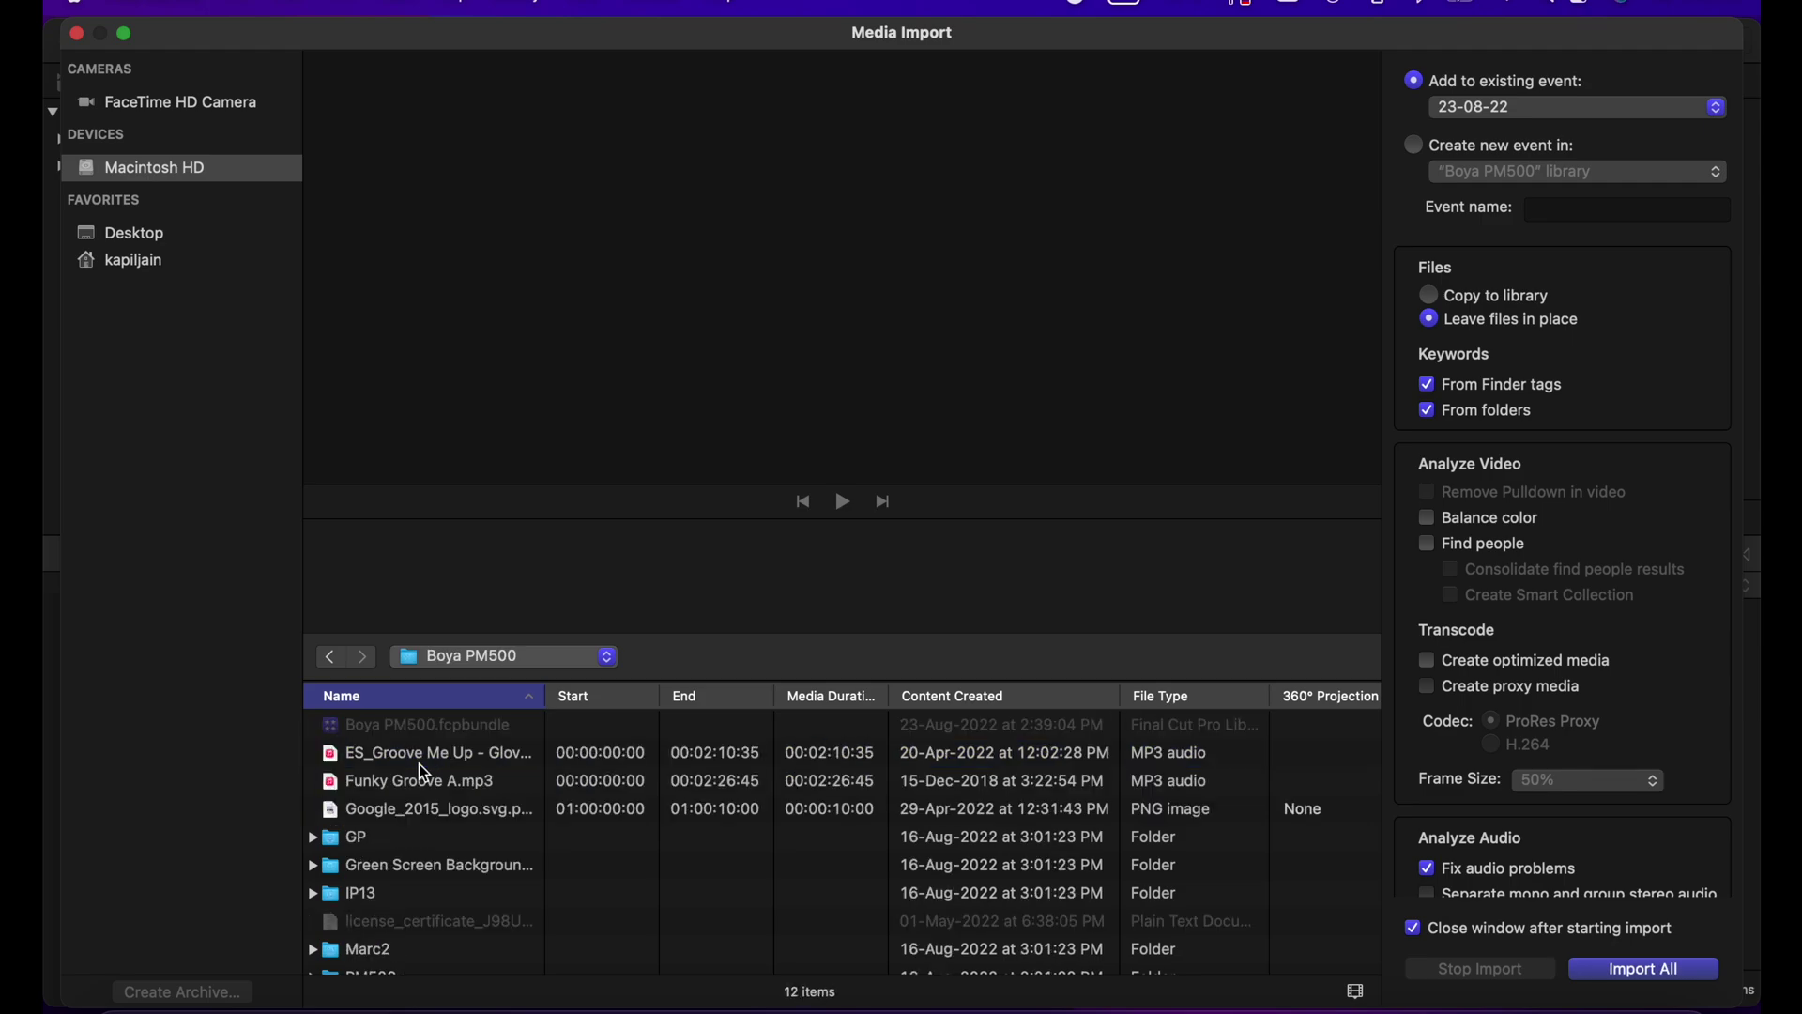
Import all media files from the Boya PM500 folder into the existing 23-08-22 event, leaving the files in place.
key("super+a")
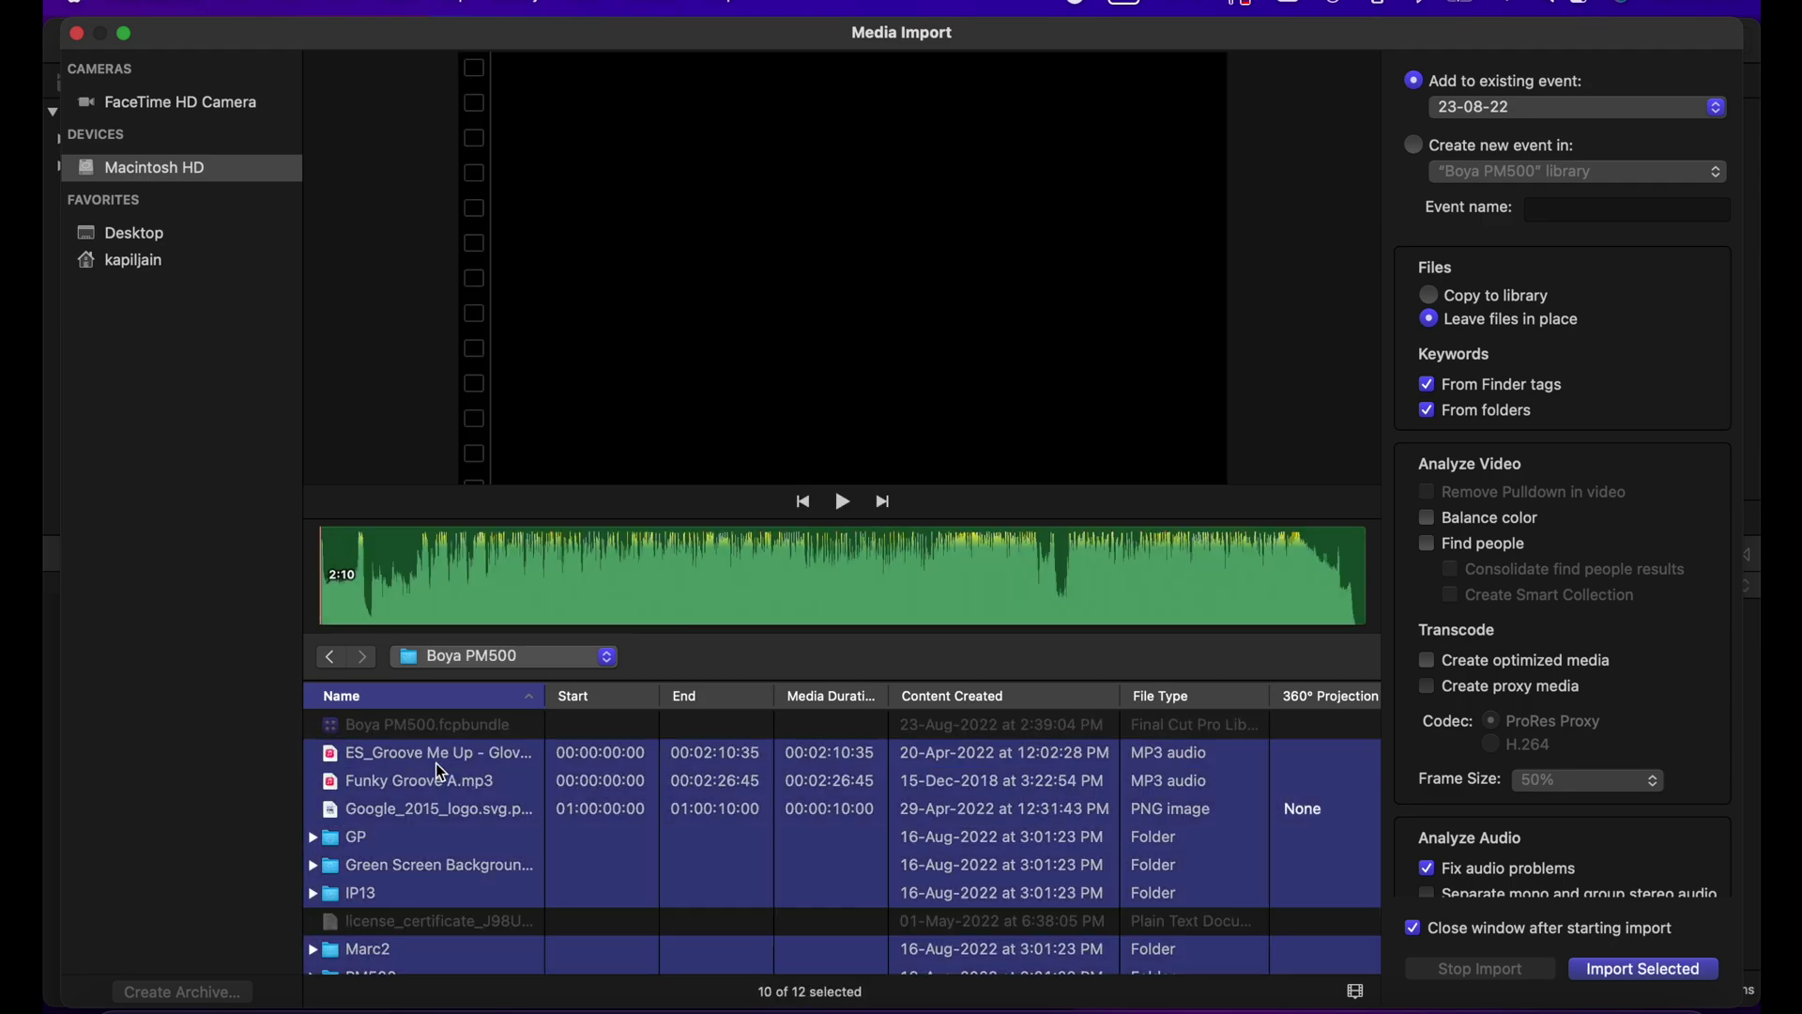
left_click(1647, 970)
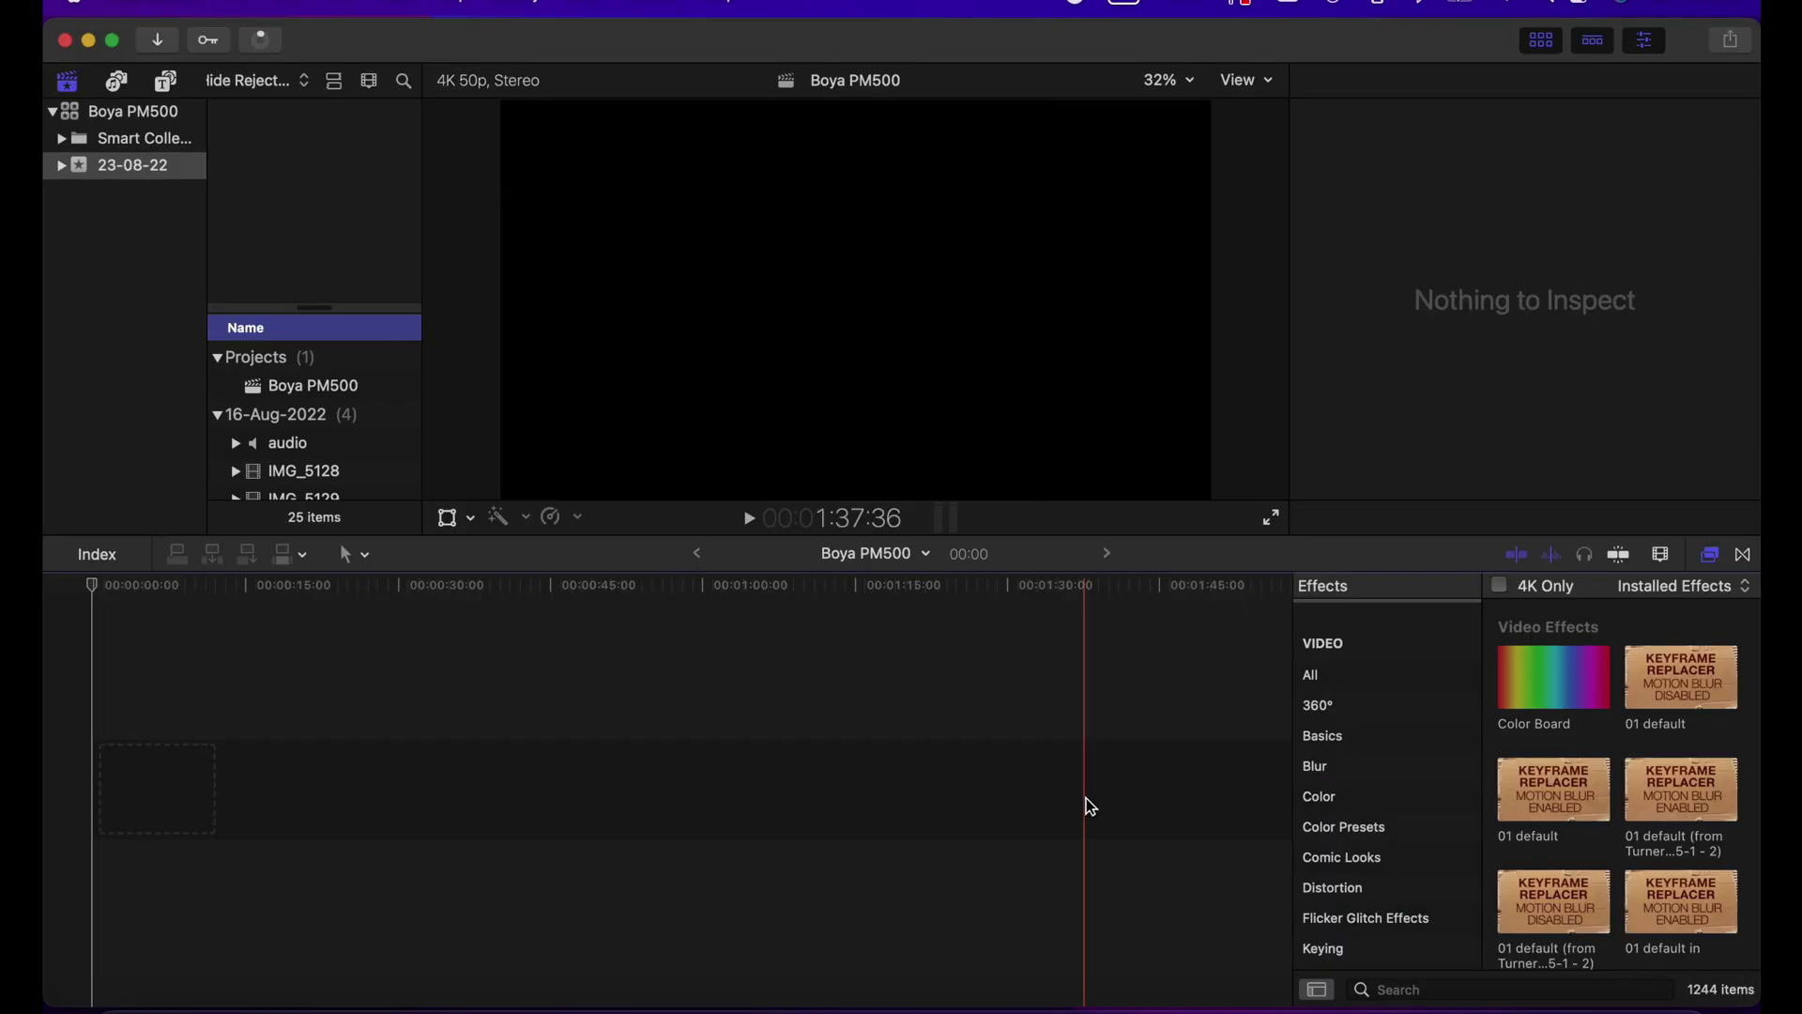
Synchronize the audio clip with MVI_0289 in event 23-08-22, using audio for synchronization and disabling the AV clip's audio components.
scroll(330, 447, "down", 10)
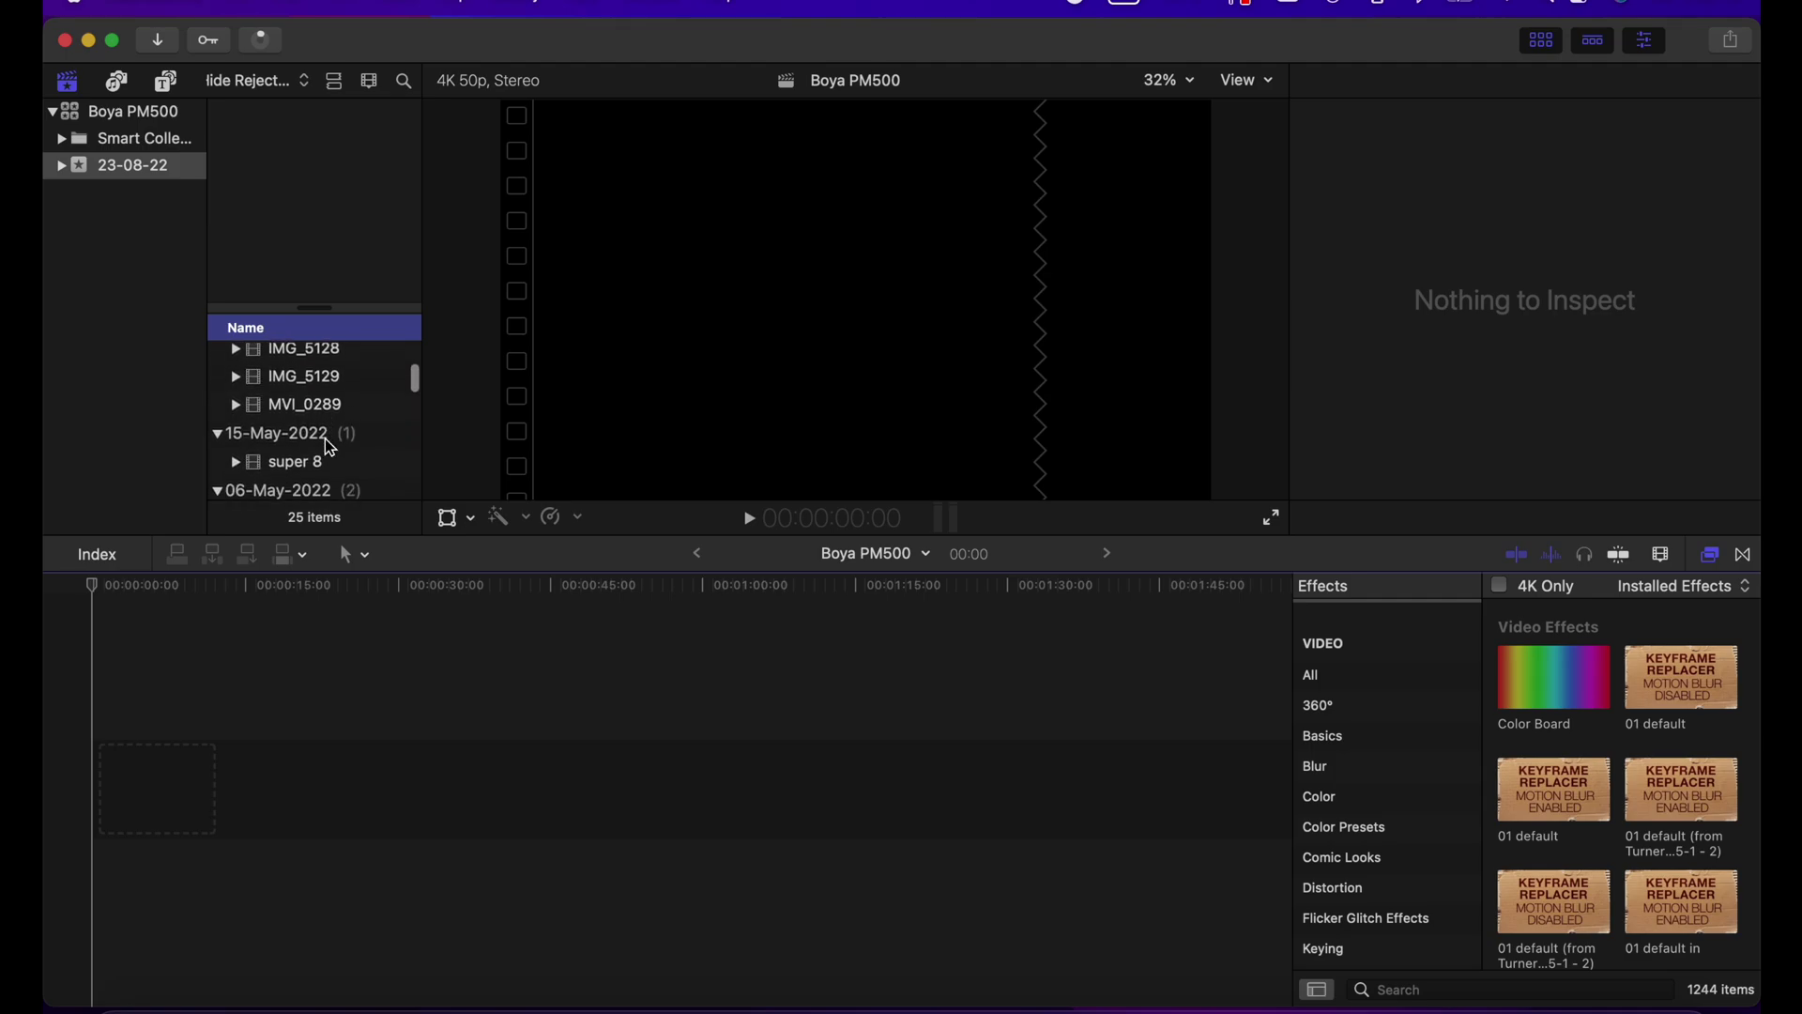
scroll(330, 447, "down", 4)
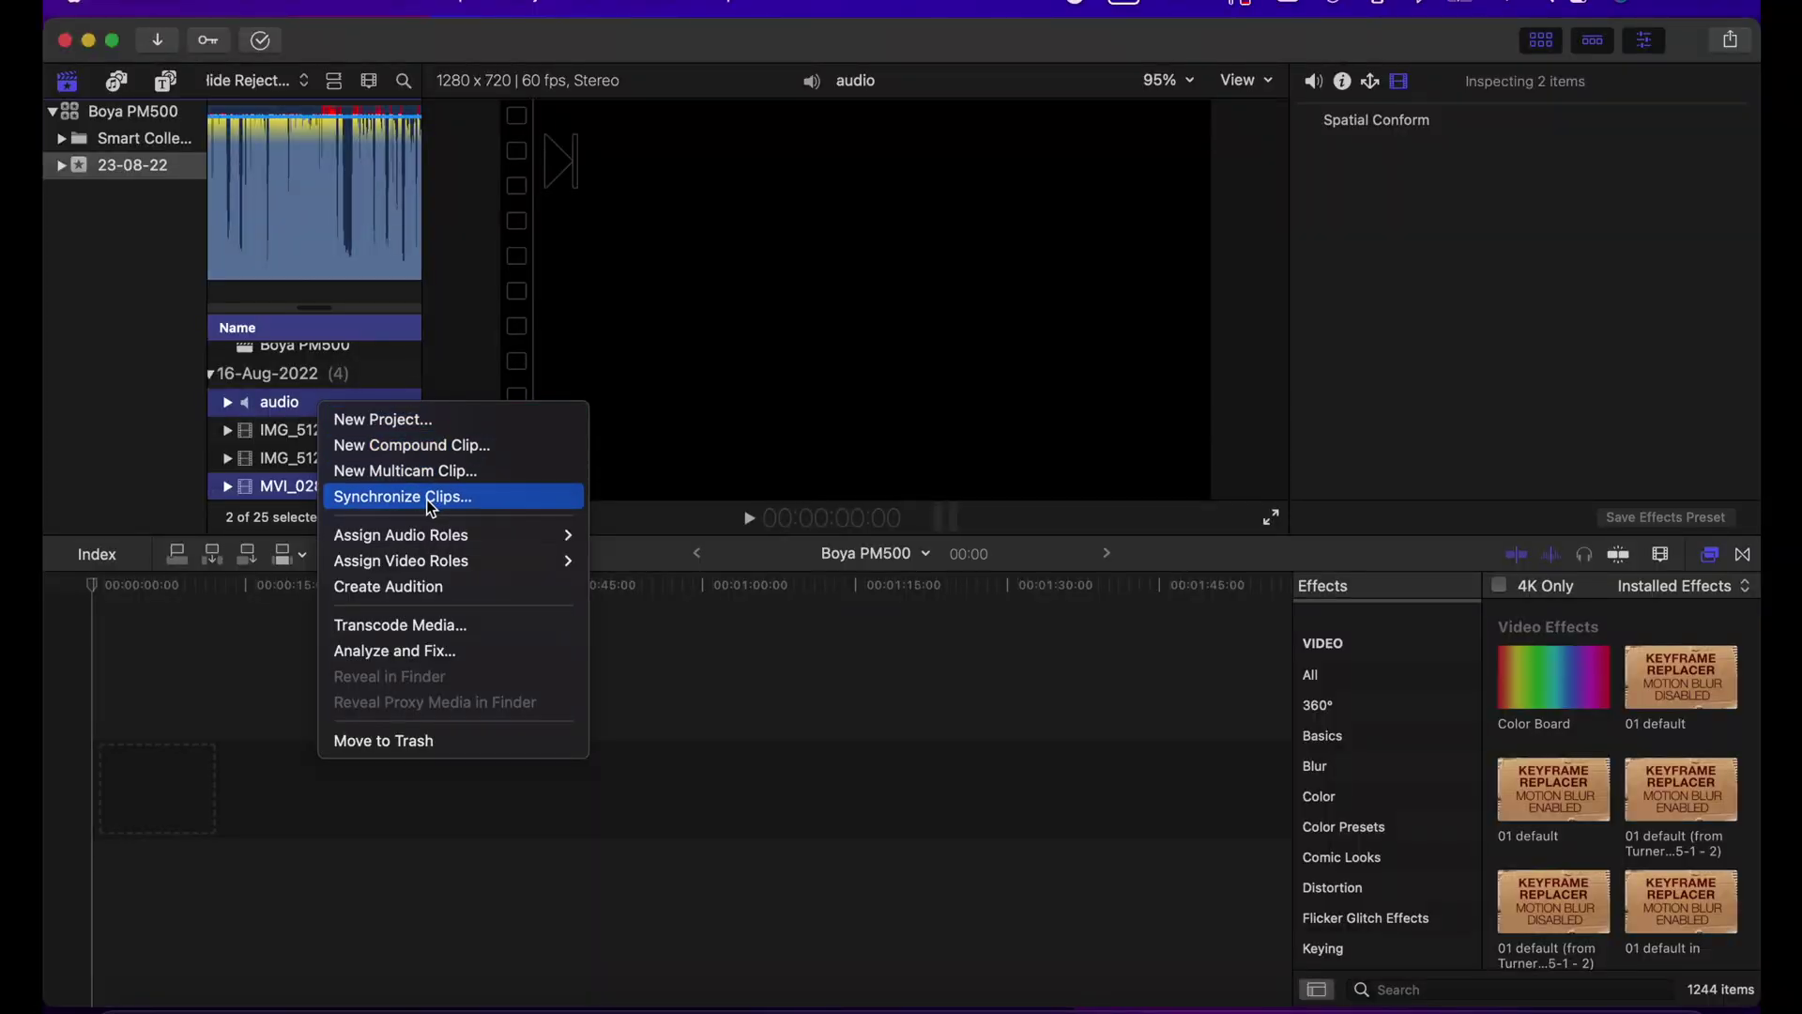
left_click(426, 499)
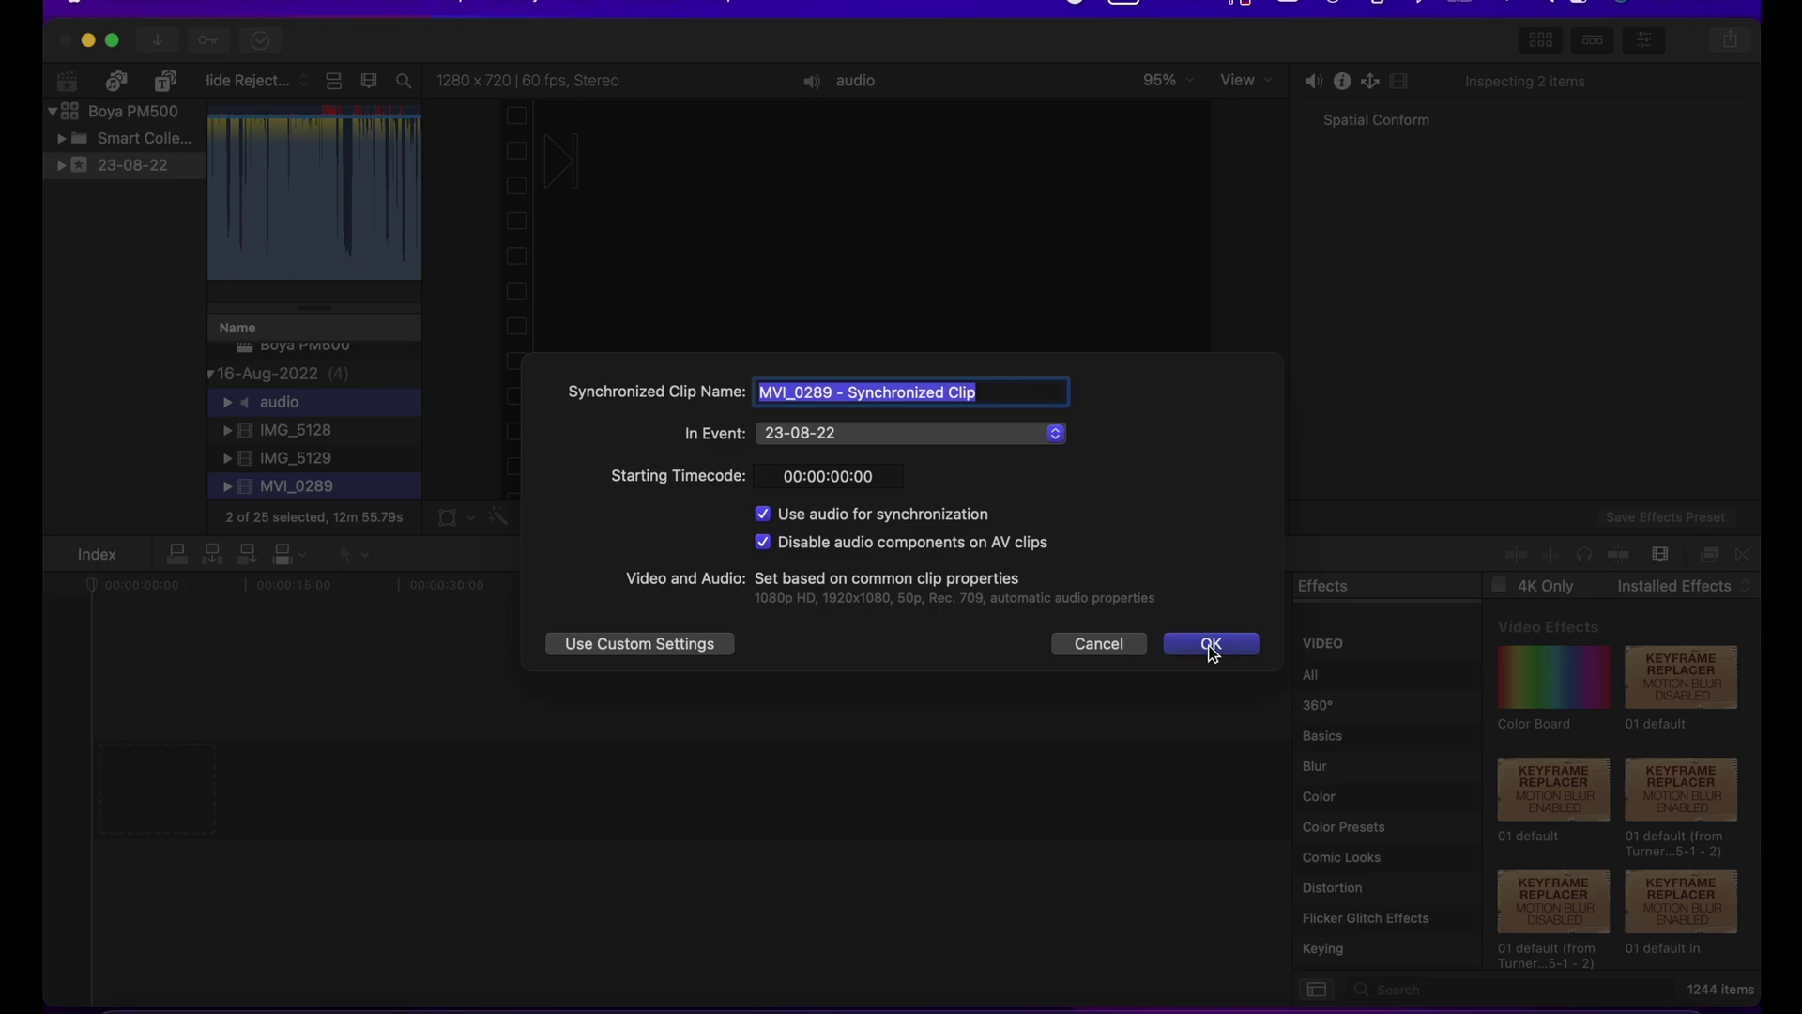
left_click(1212, 646)
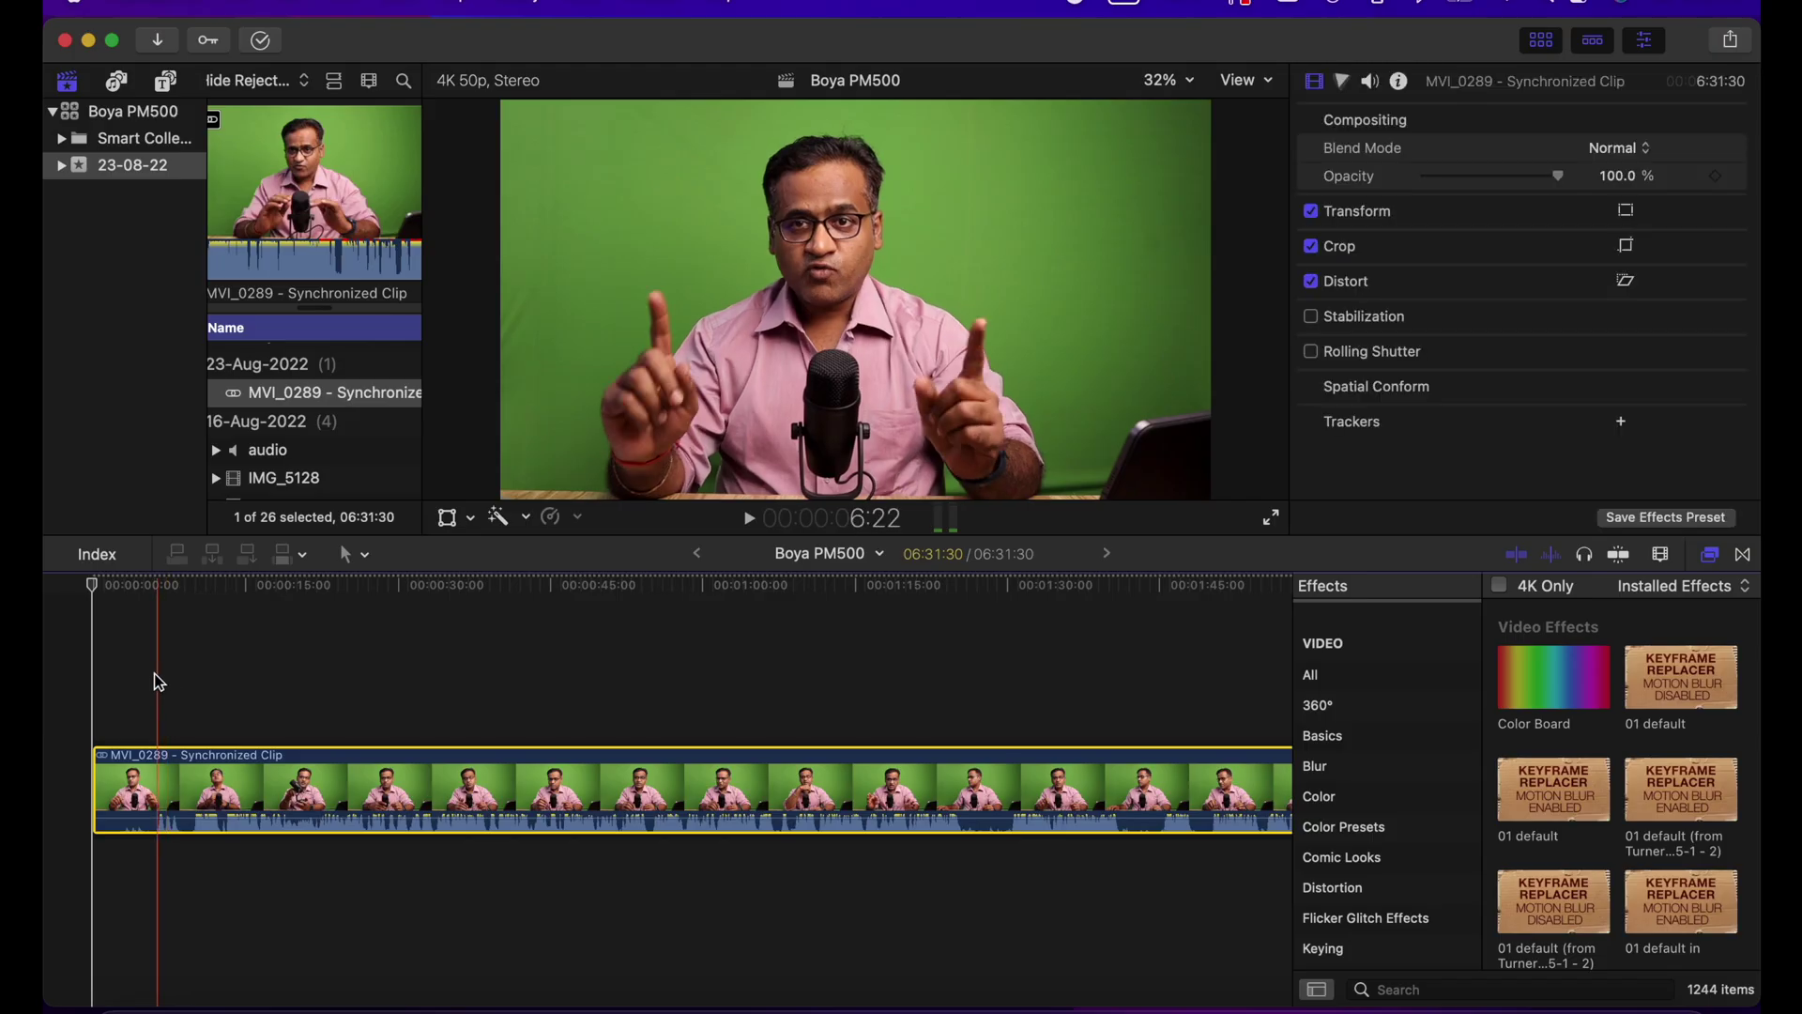
Play the synchronized clip near its start and open it in its own timeline.
left_click(134, 674)
key("space")
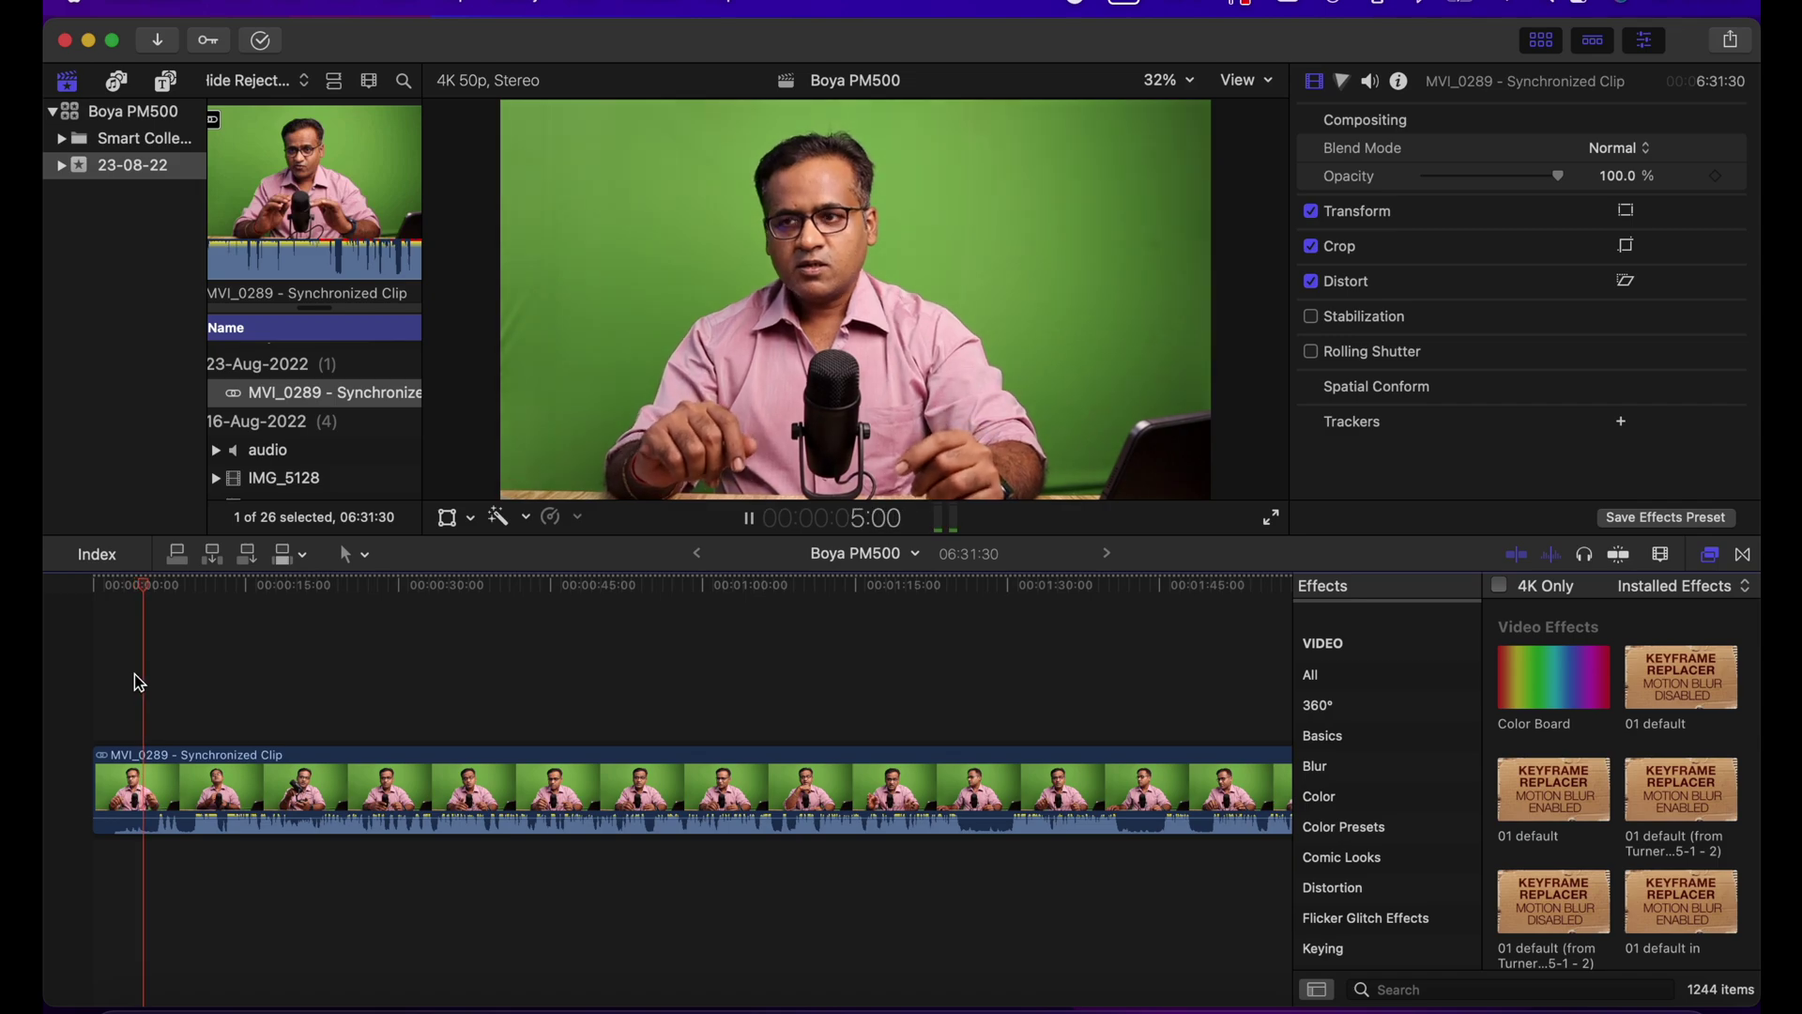
double_click(392, 763)
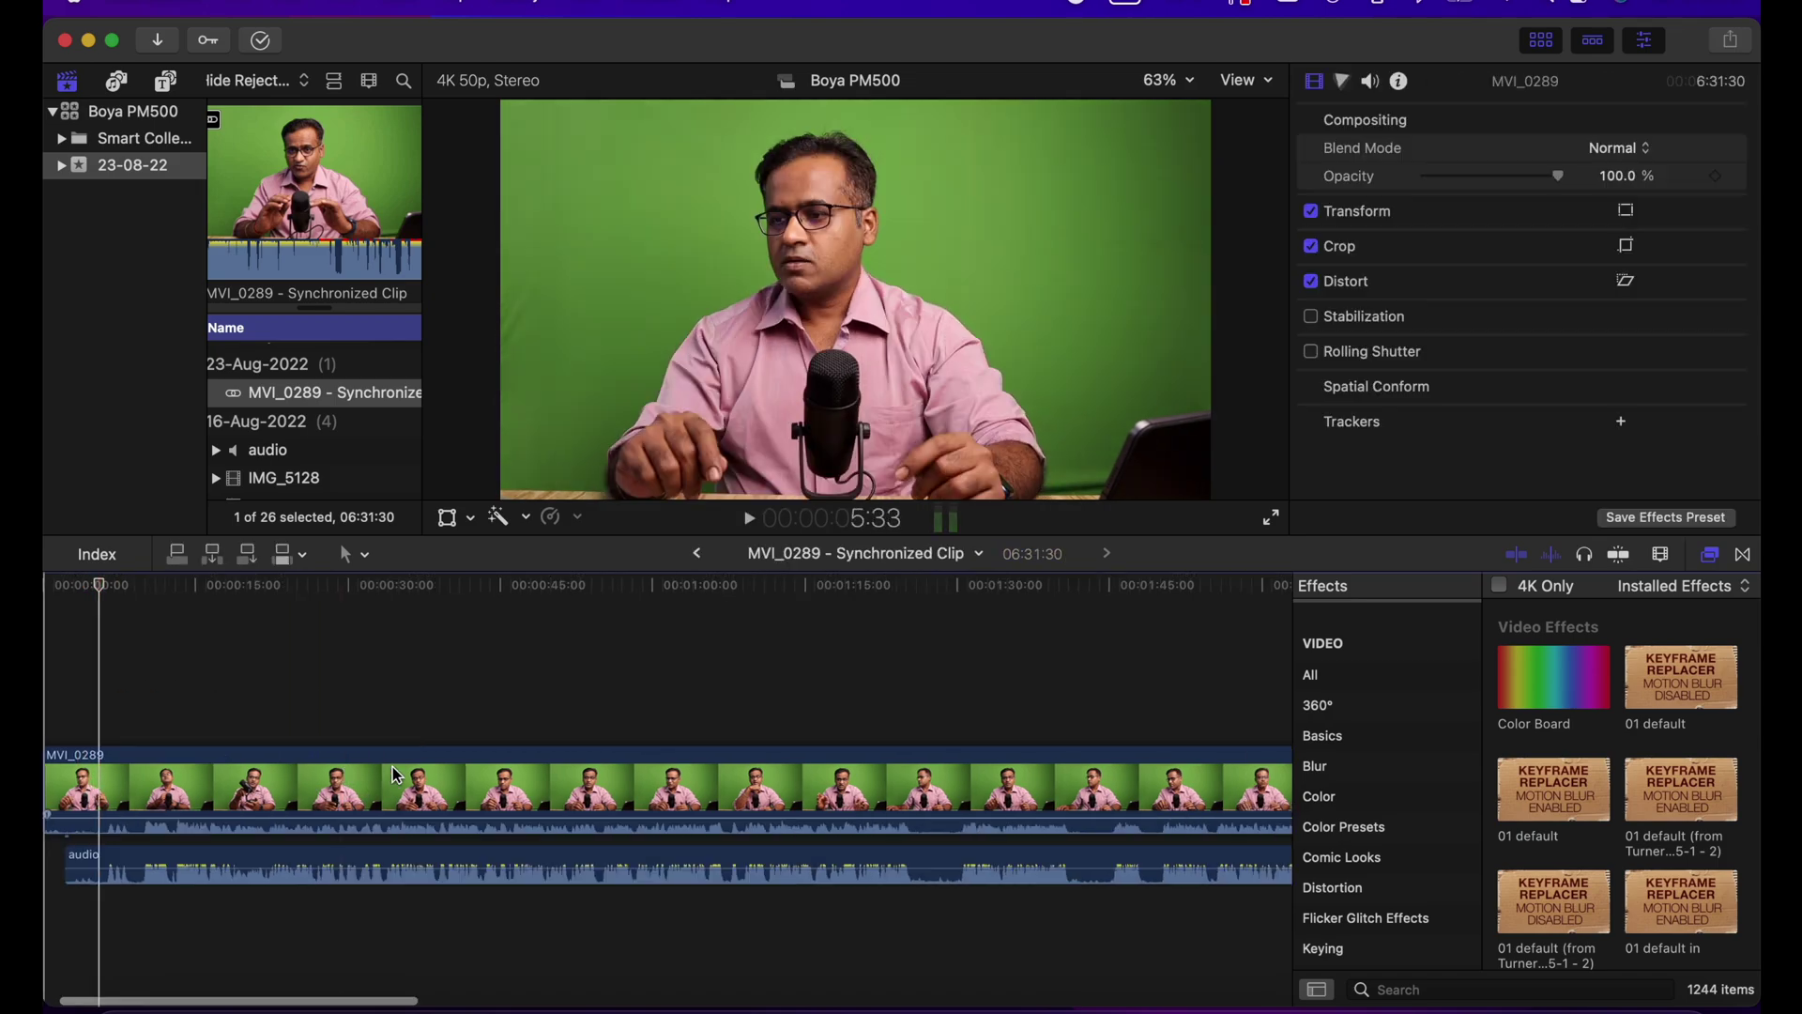
Disable the separate audio clip beneath MVI_0289 and play the clip to check the sound.
left_click(201, 864)
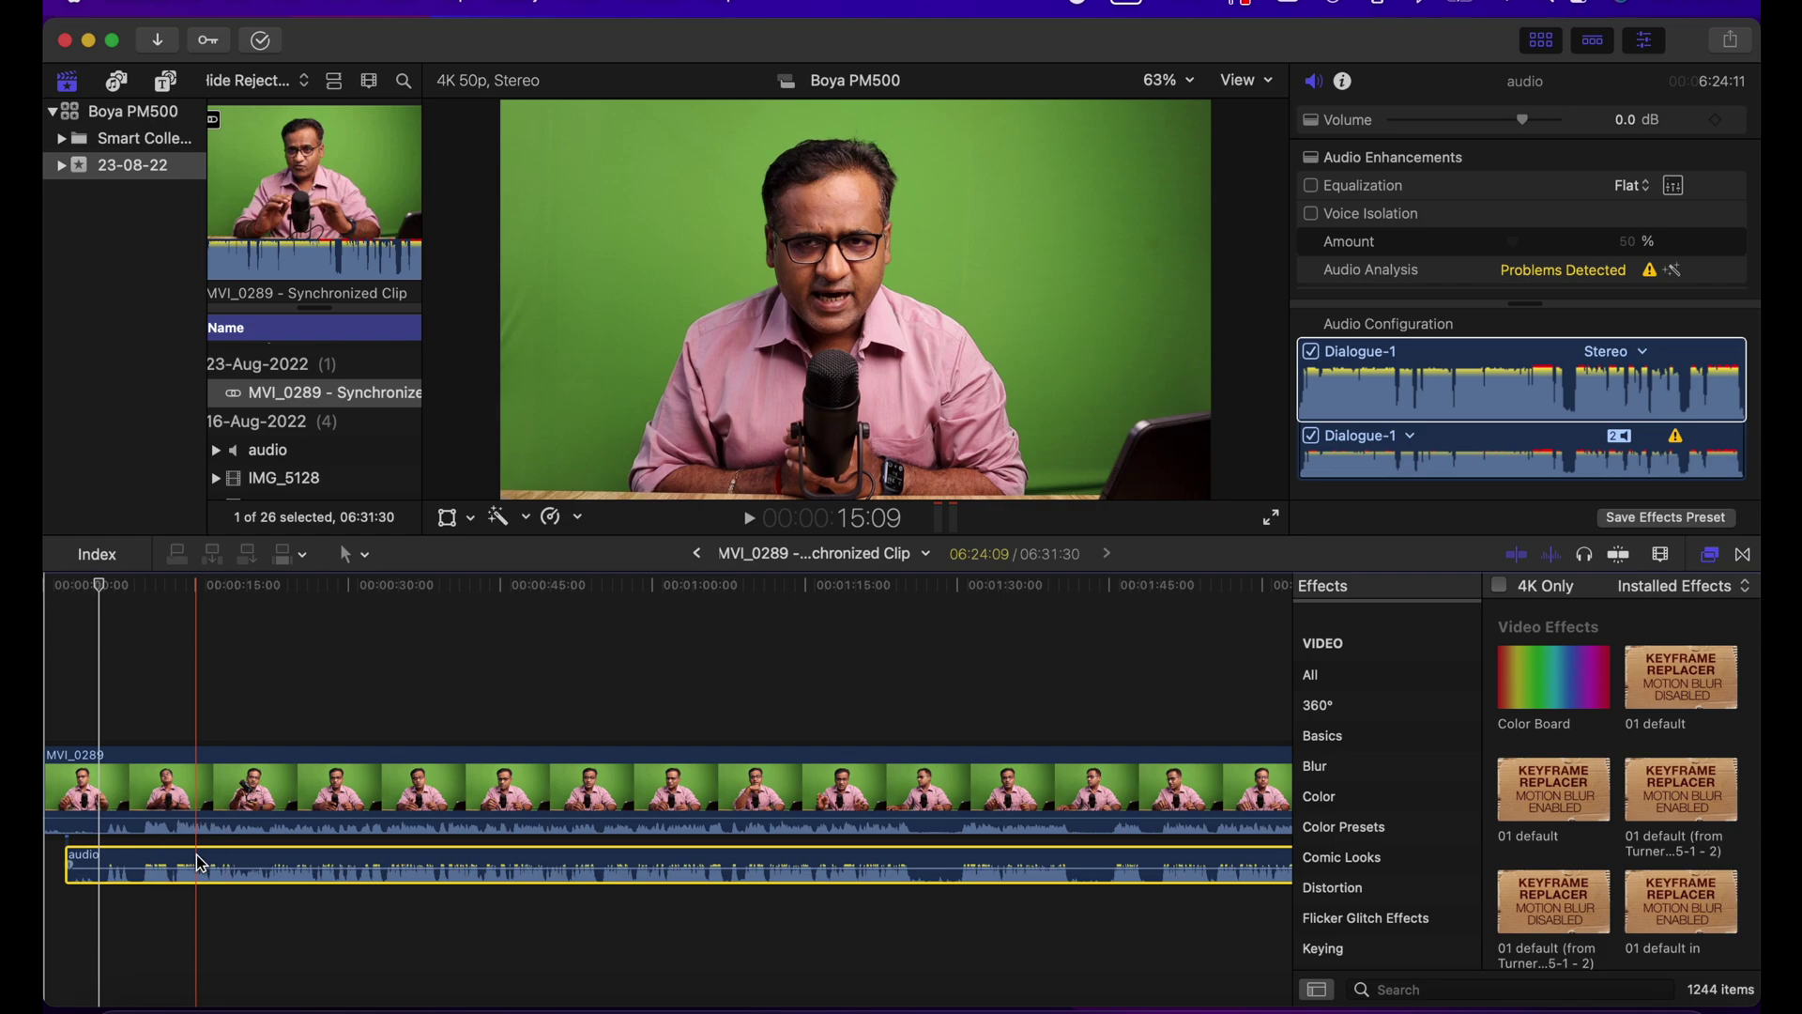
left_click(1465, 383)
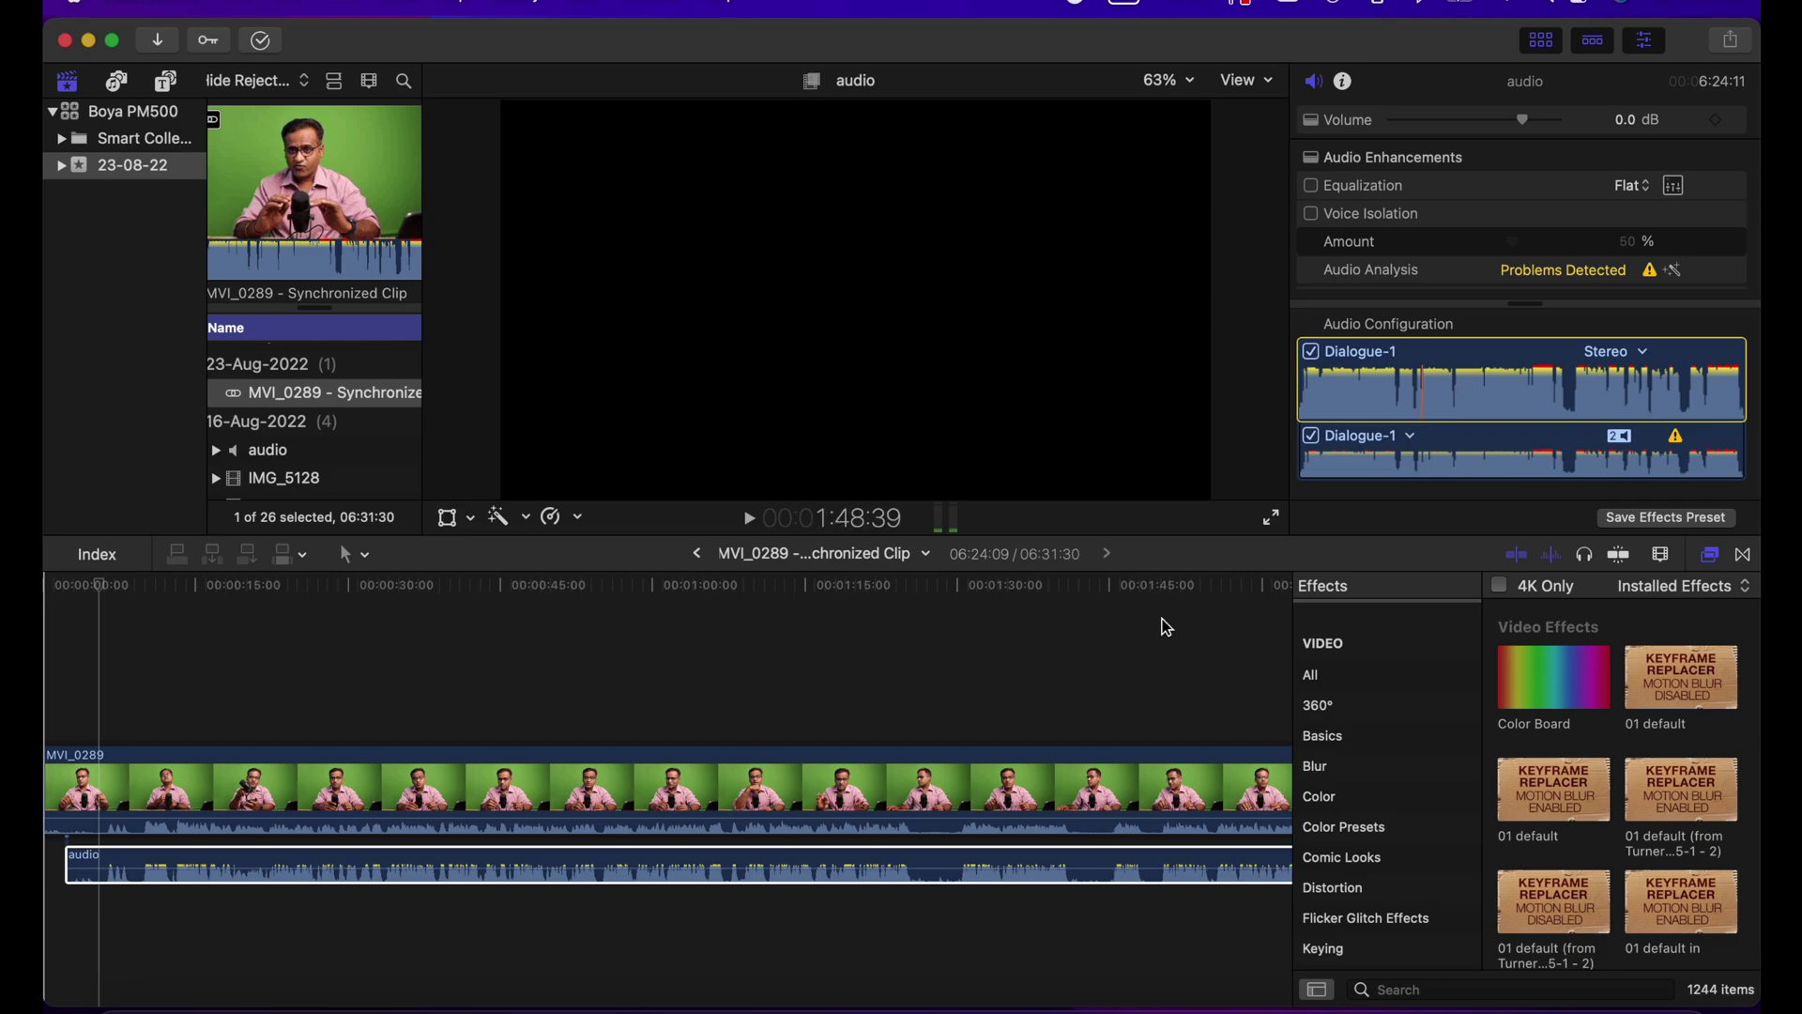
left_click(894, 868)
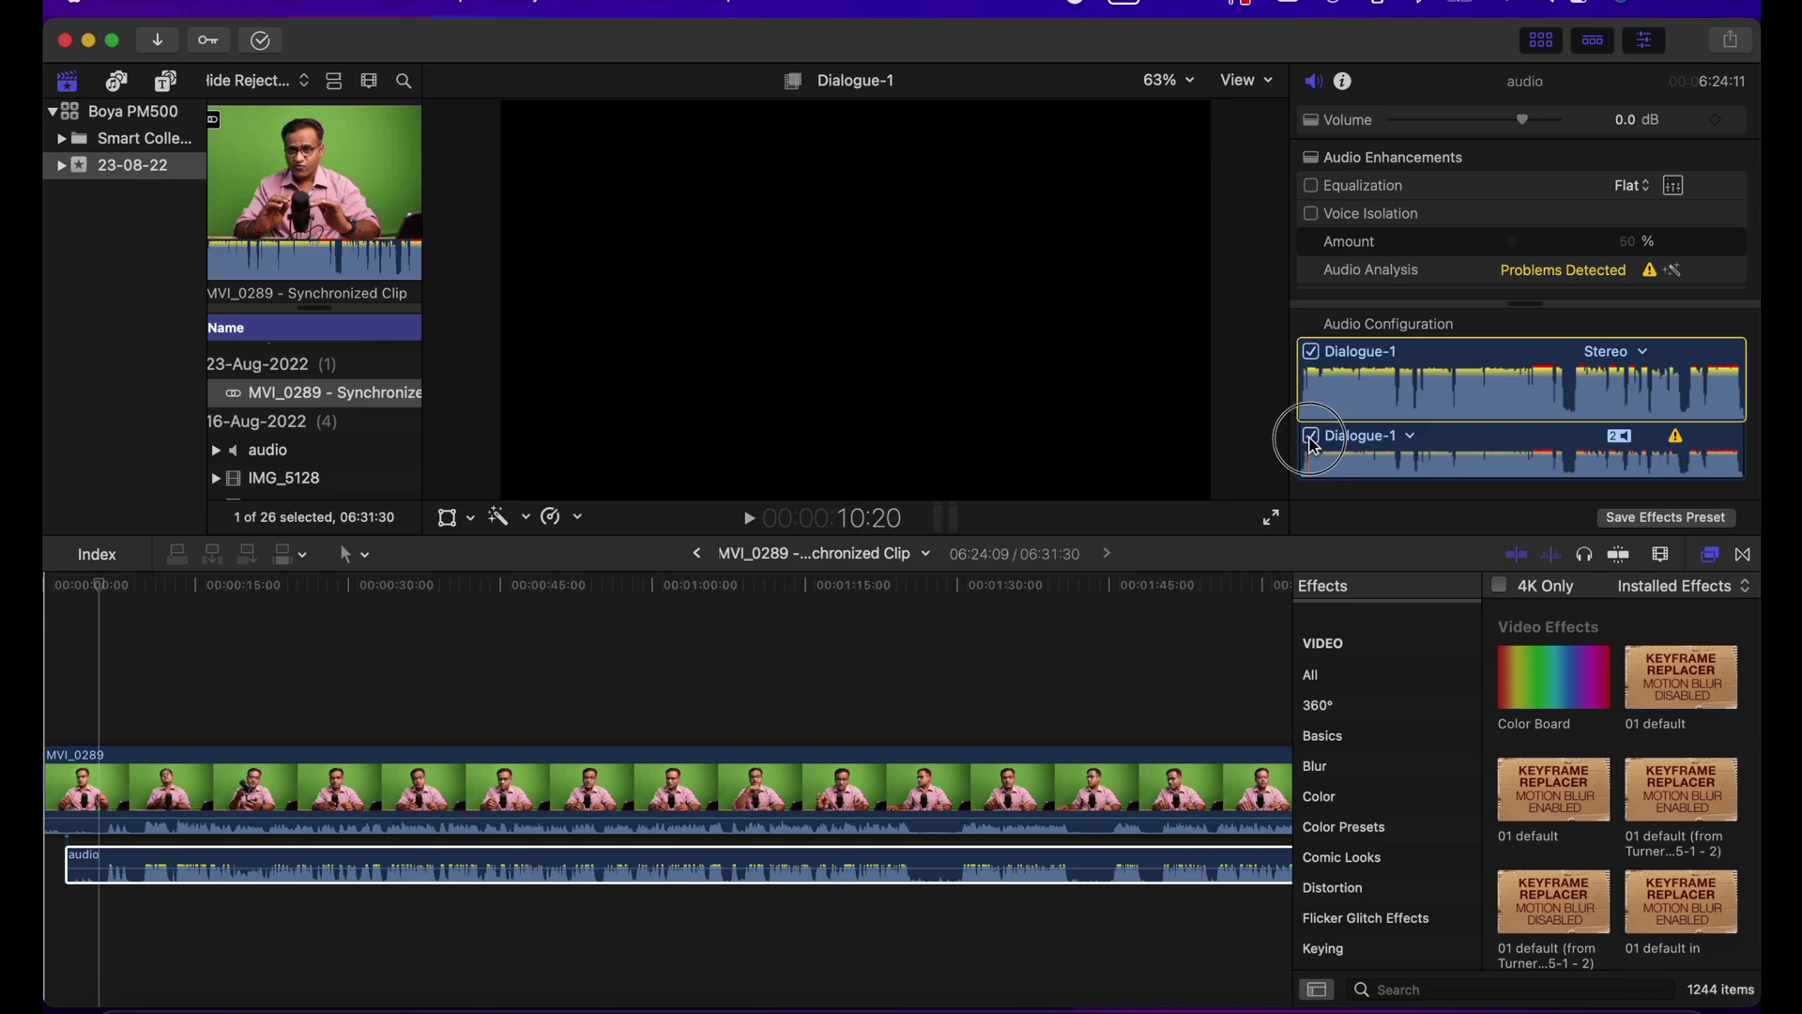
left_click(1313, 447)
left_click(113, 699)
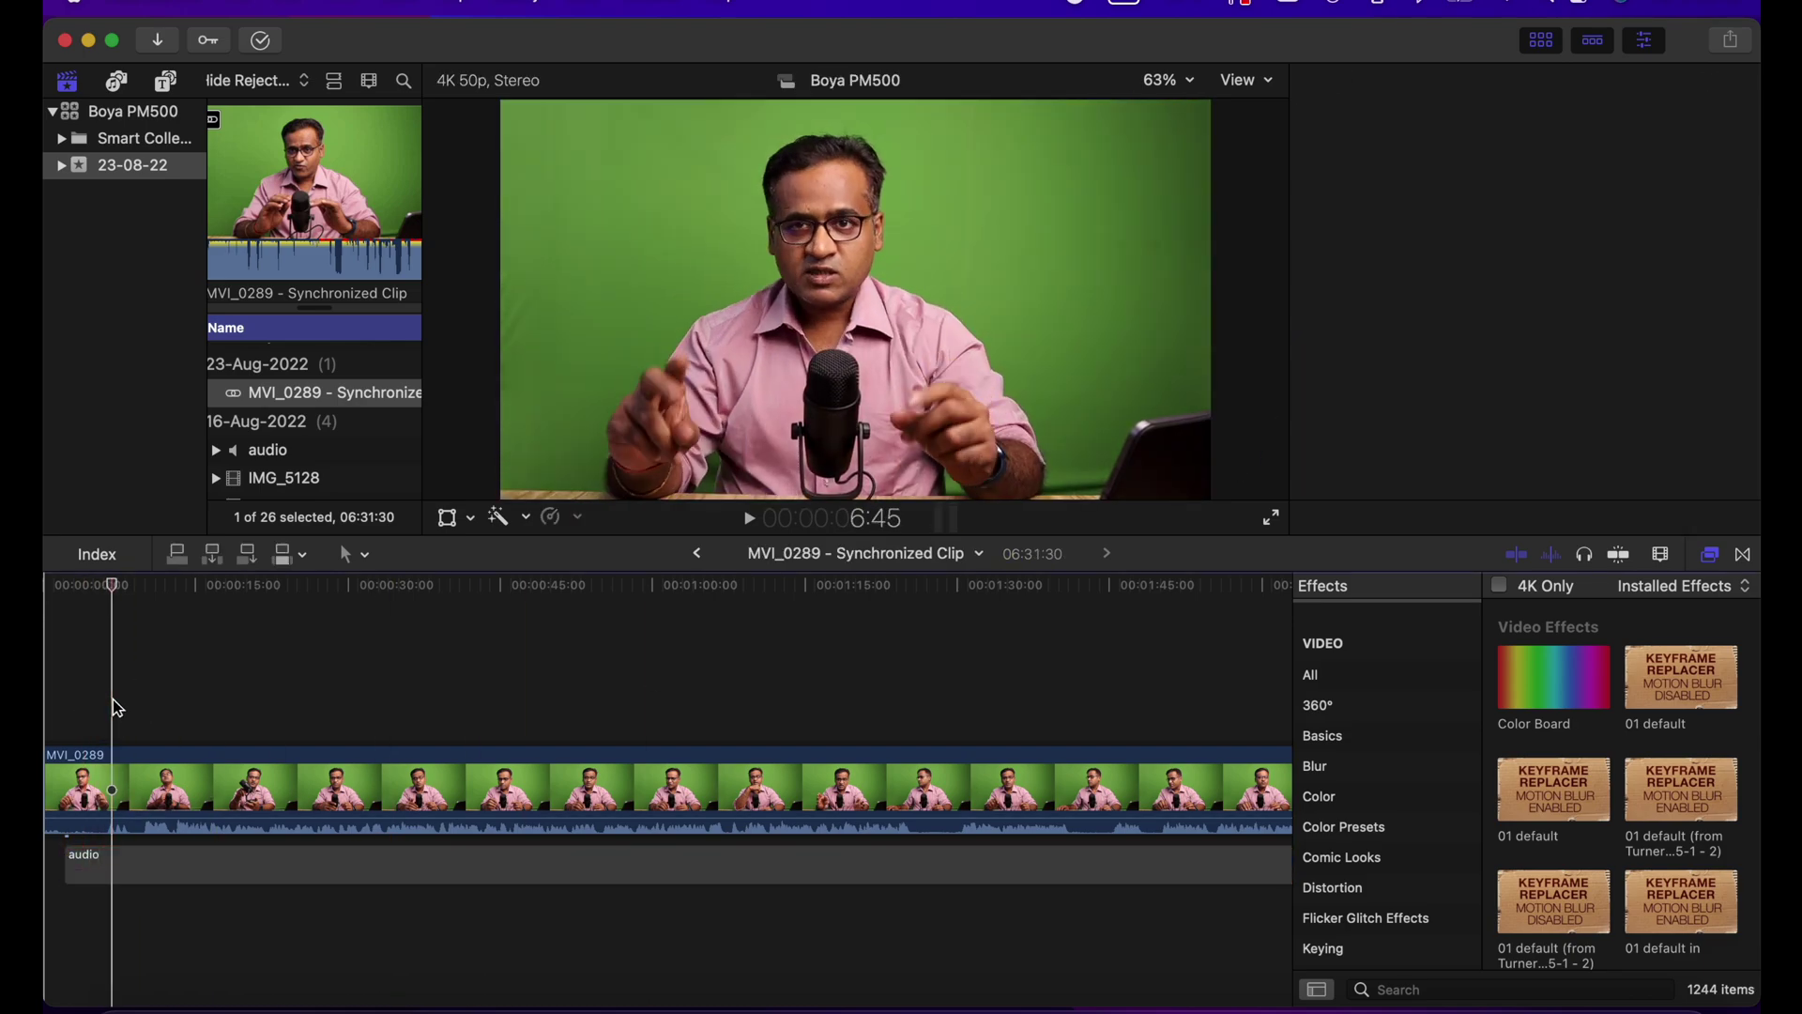
key("space")
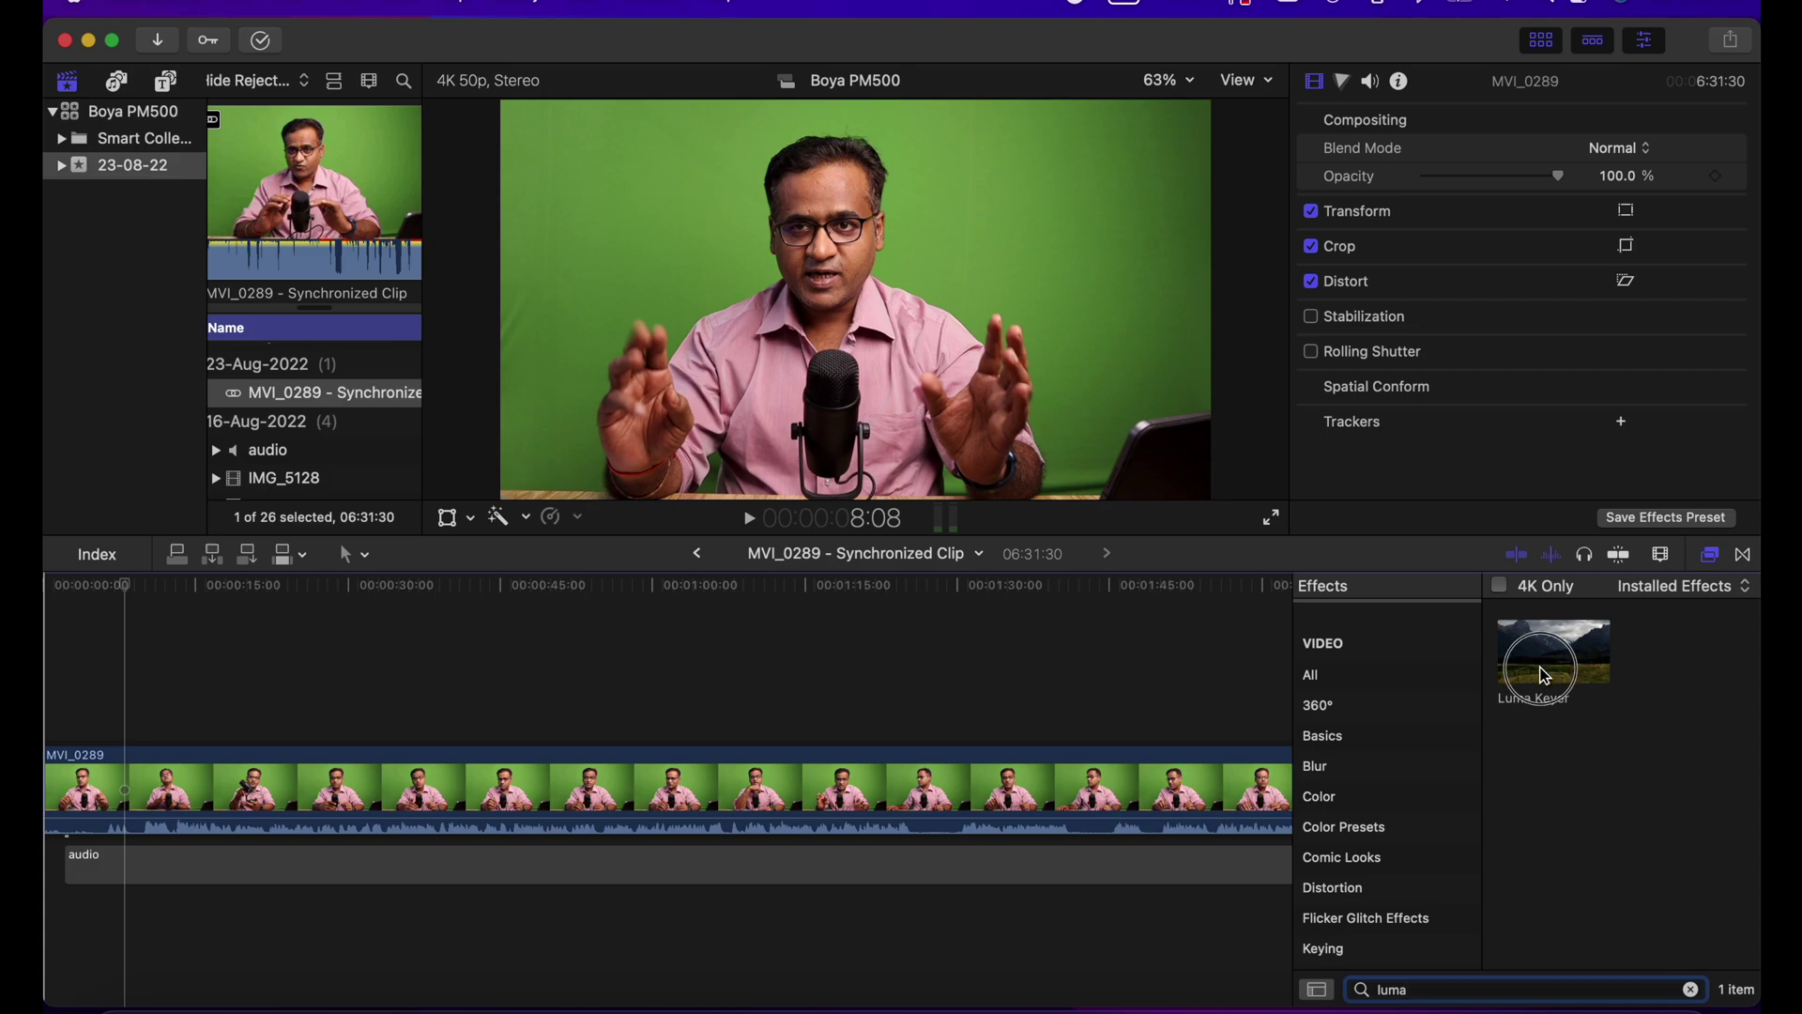
Find the Keyer effect by searching for "key" and apply it to the MVI_0289 clip.
mouse_move(1545, 676)
left_mouse_down()
mouse_move(1388, 704)
mouse_move(1456, 694)
mouse_move(1412, 925)
mouse_move(1575, 641)
mouse_move(1563, 652)
left_mouse_up()
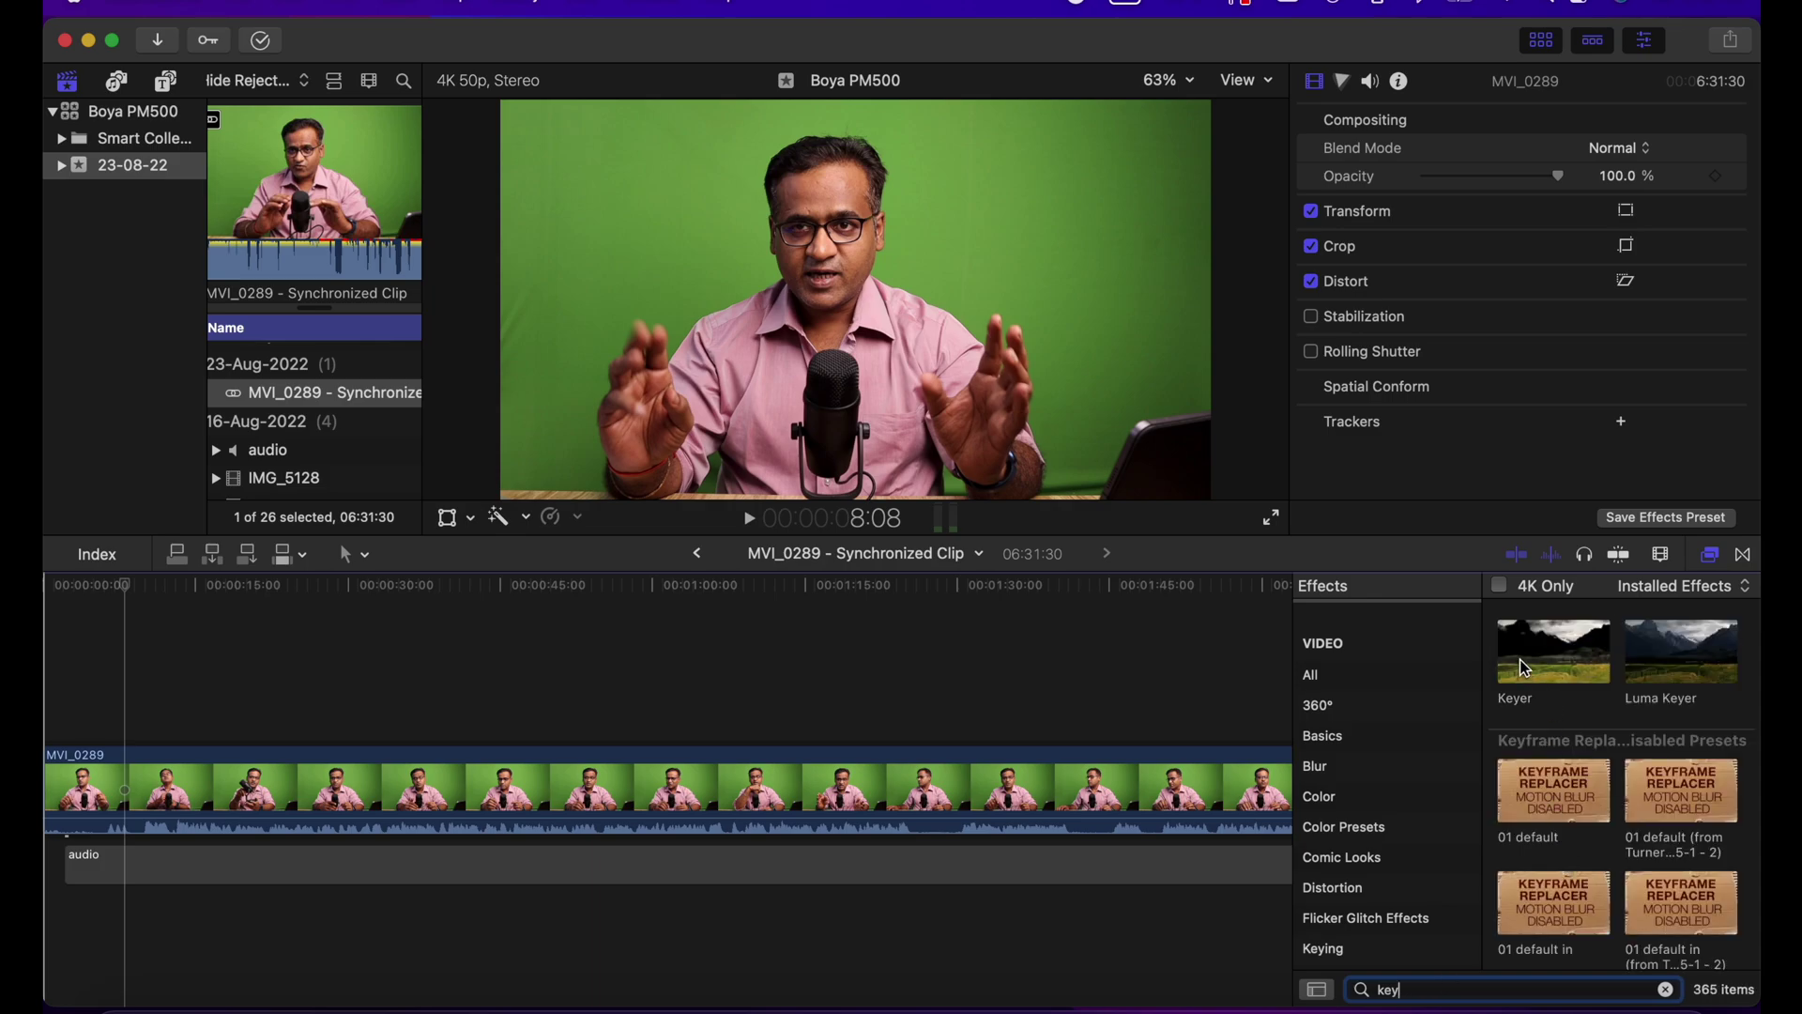
left_click_drag(1524, 669, 1156, 810)
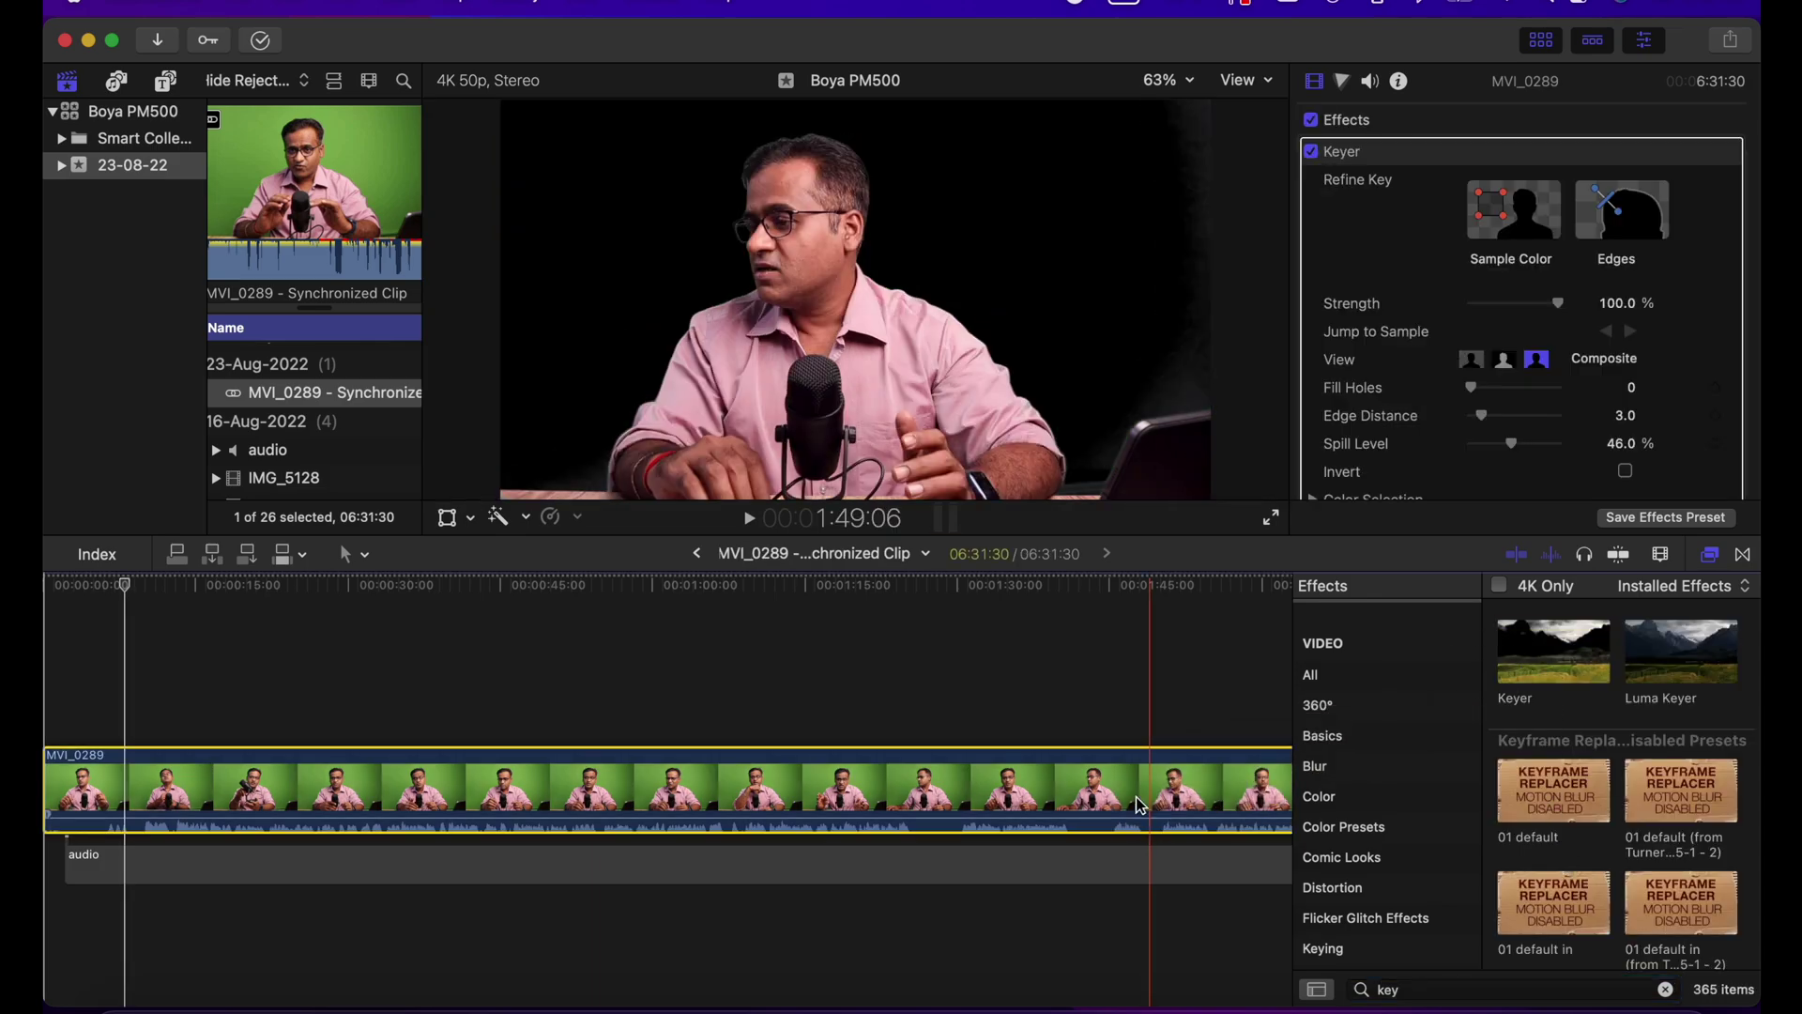
Preview the background images and place pexels-steve-johnson-1044989 beneath MVI_0289 at the start of the timeline.
scroll(299, 403, "down", 10)
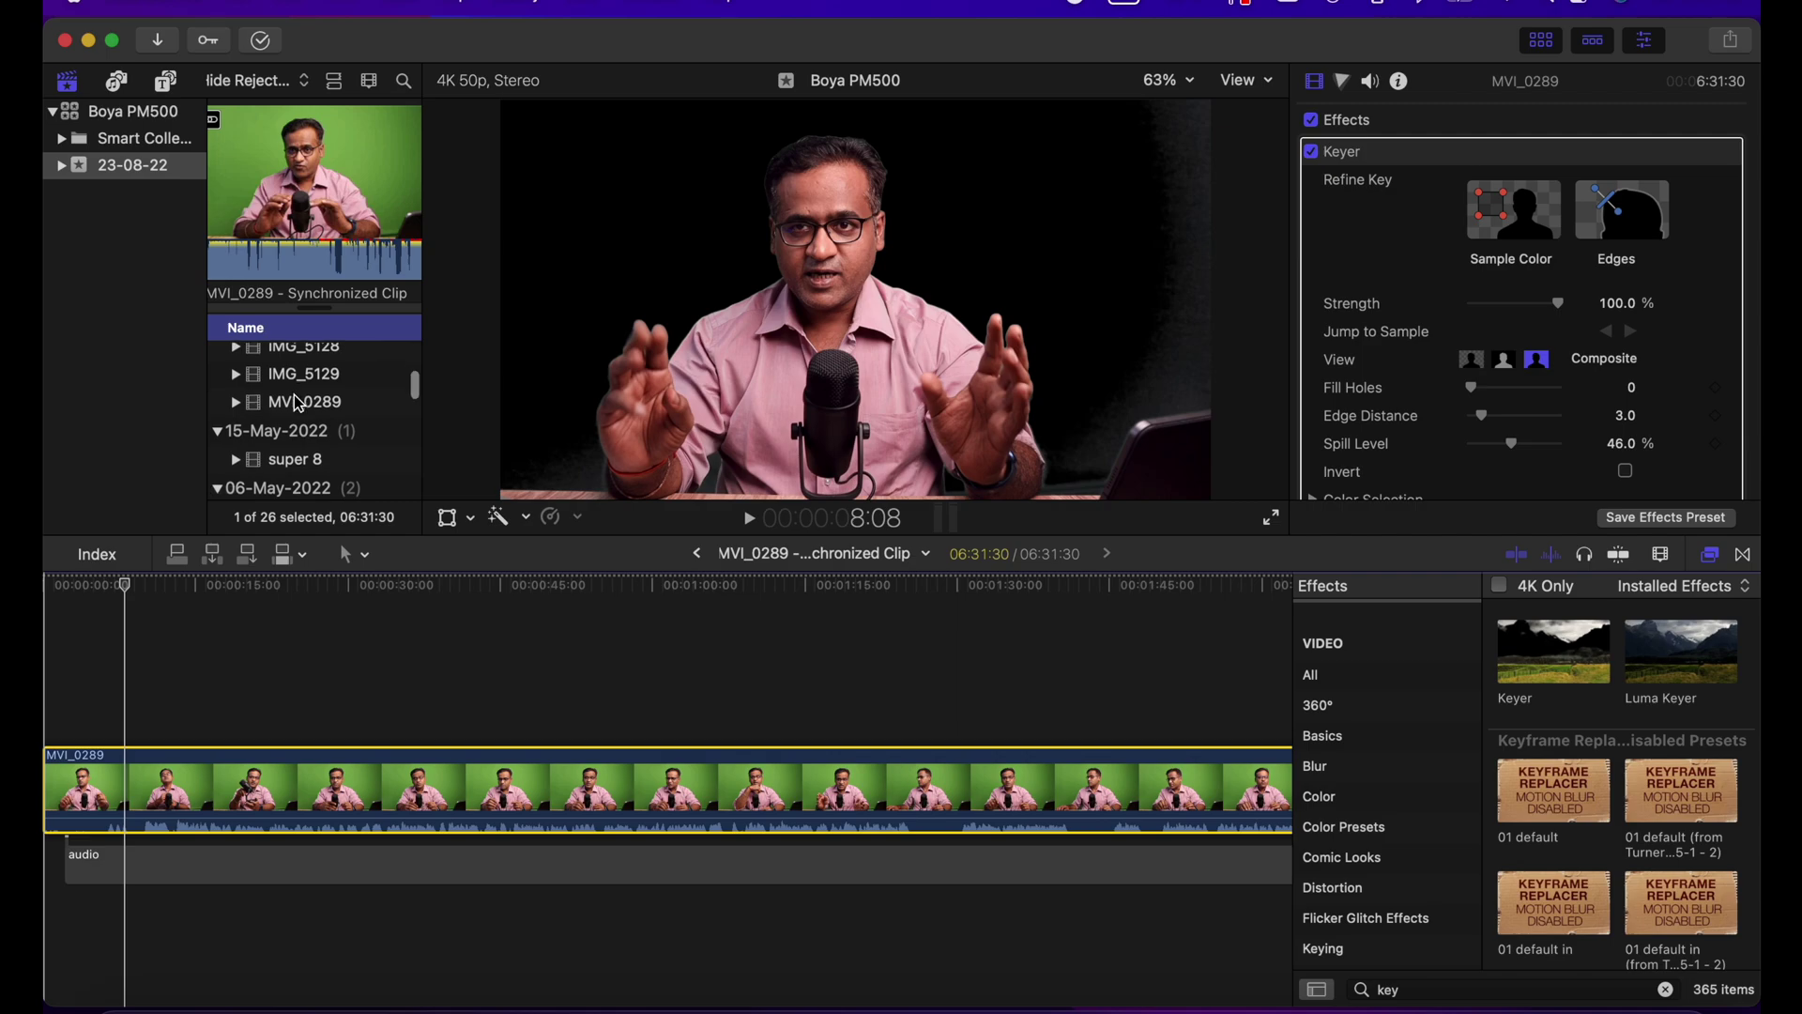
scroll(298, 404, "down", 2)
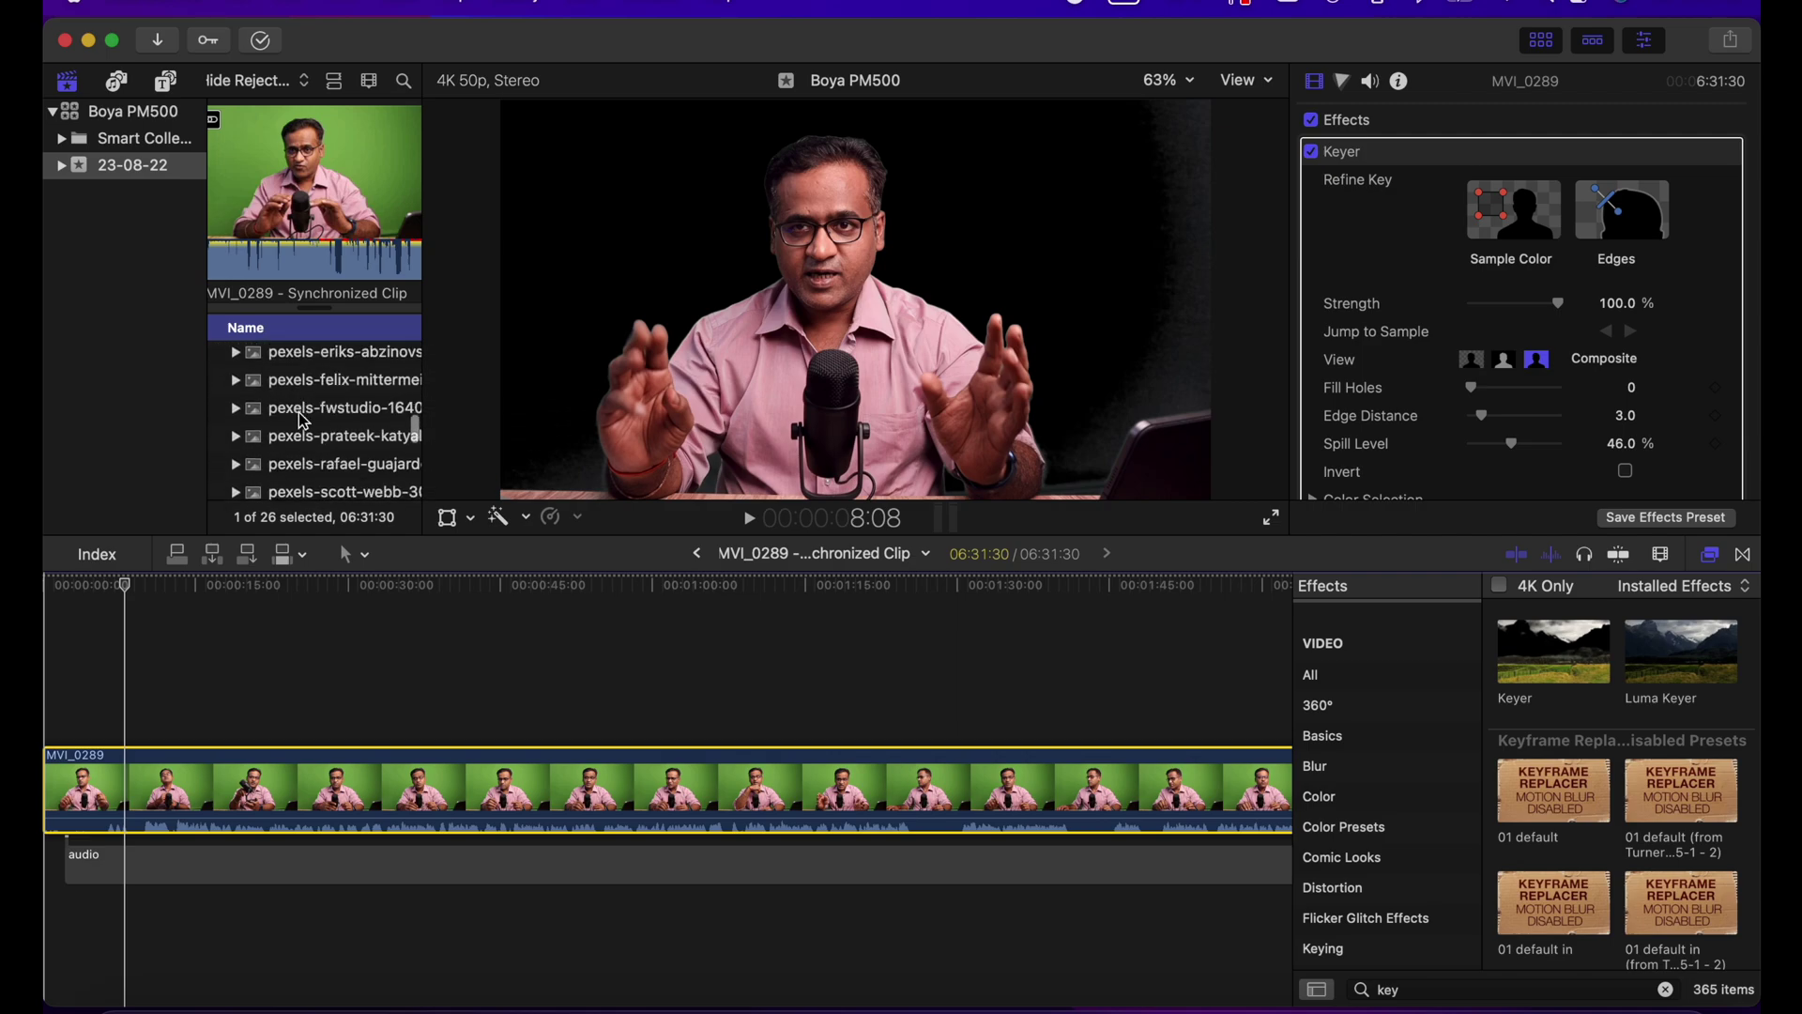
left_click(301, 466)
left_click(306, 492)
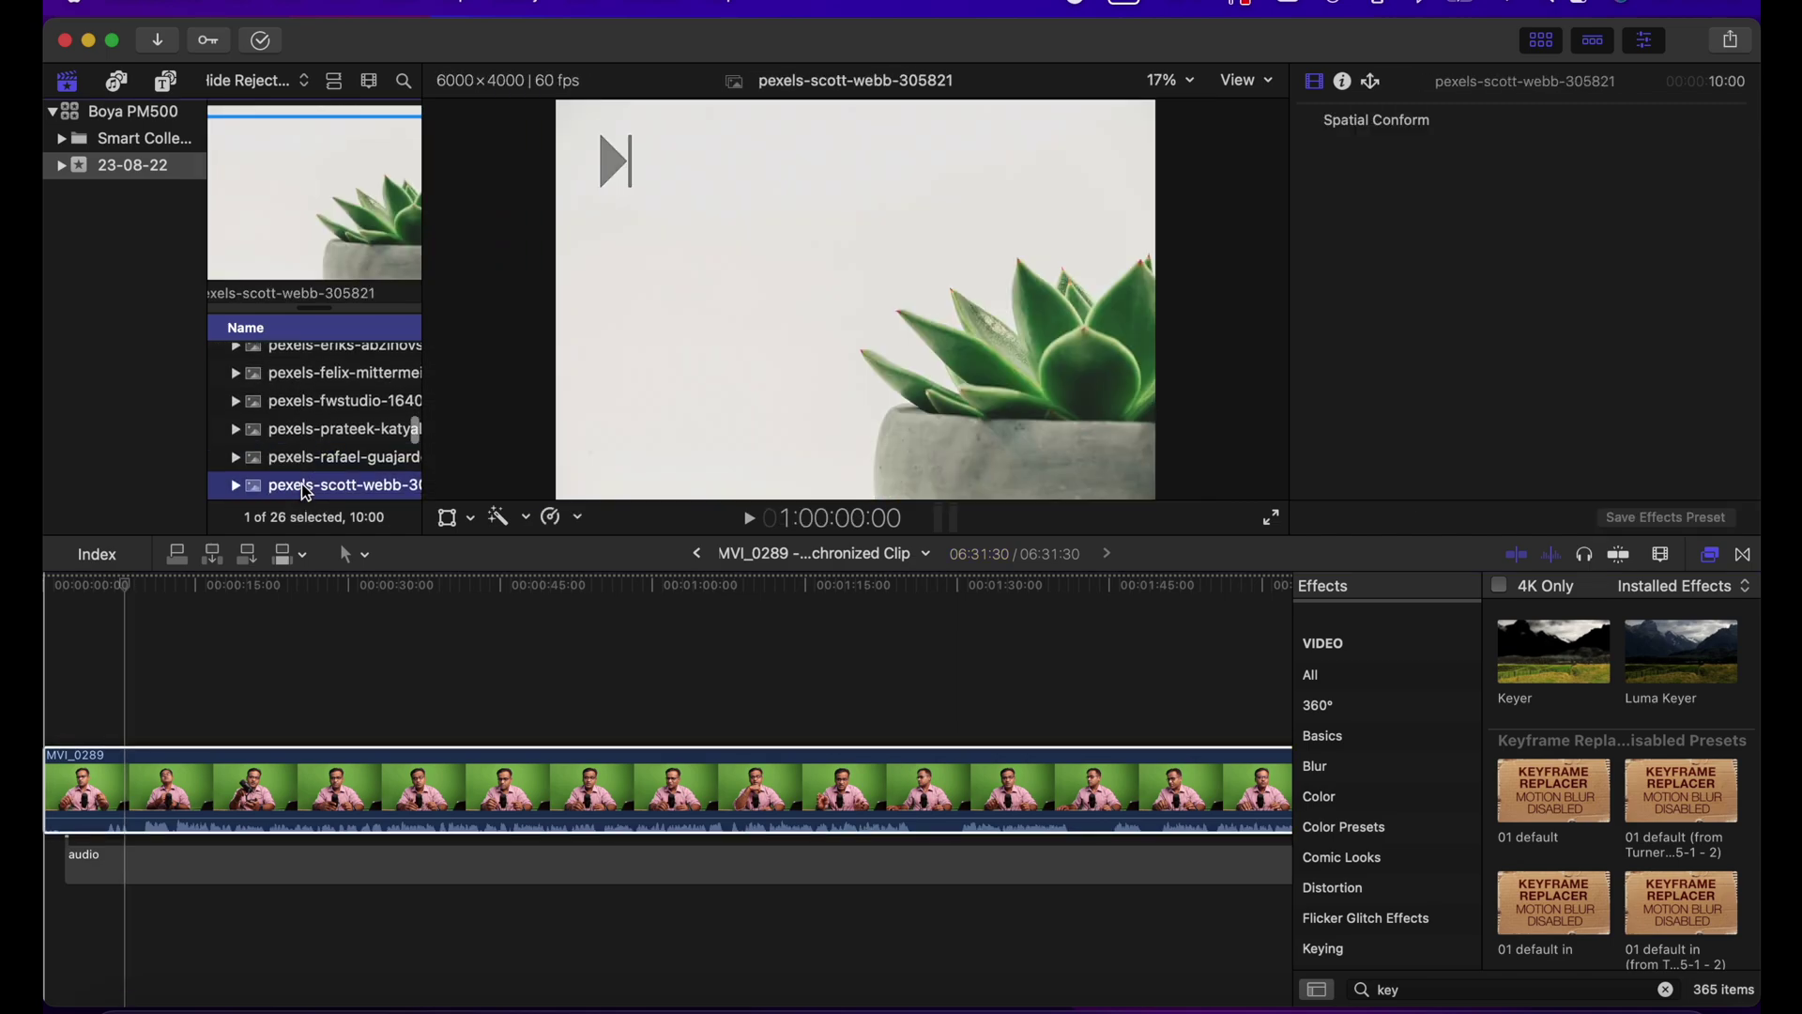
scroll(306, 450, "down", 5)
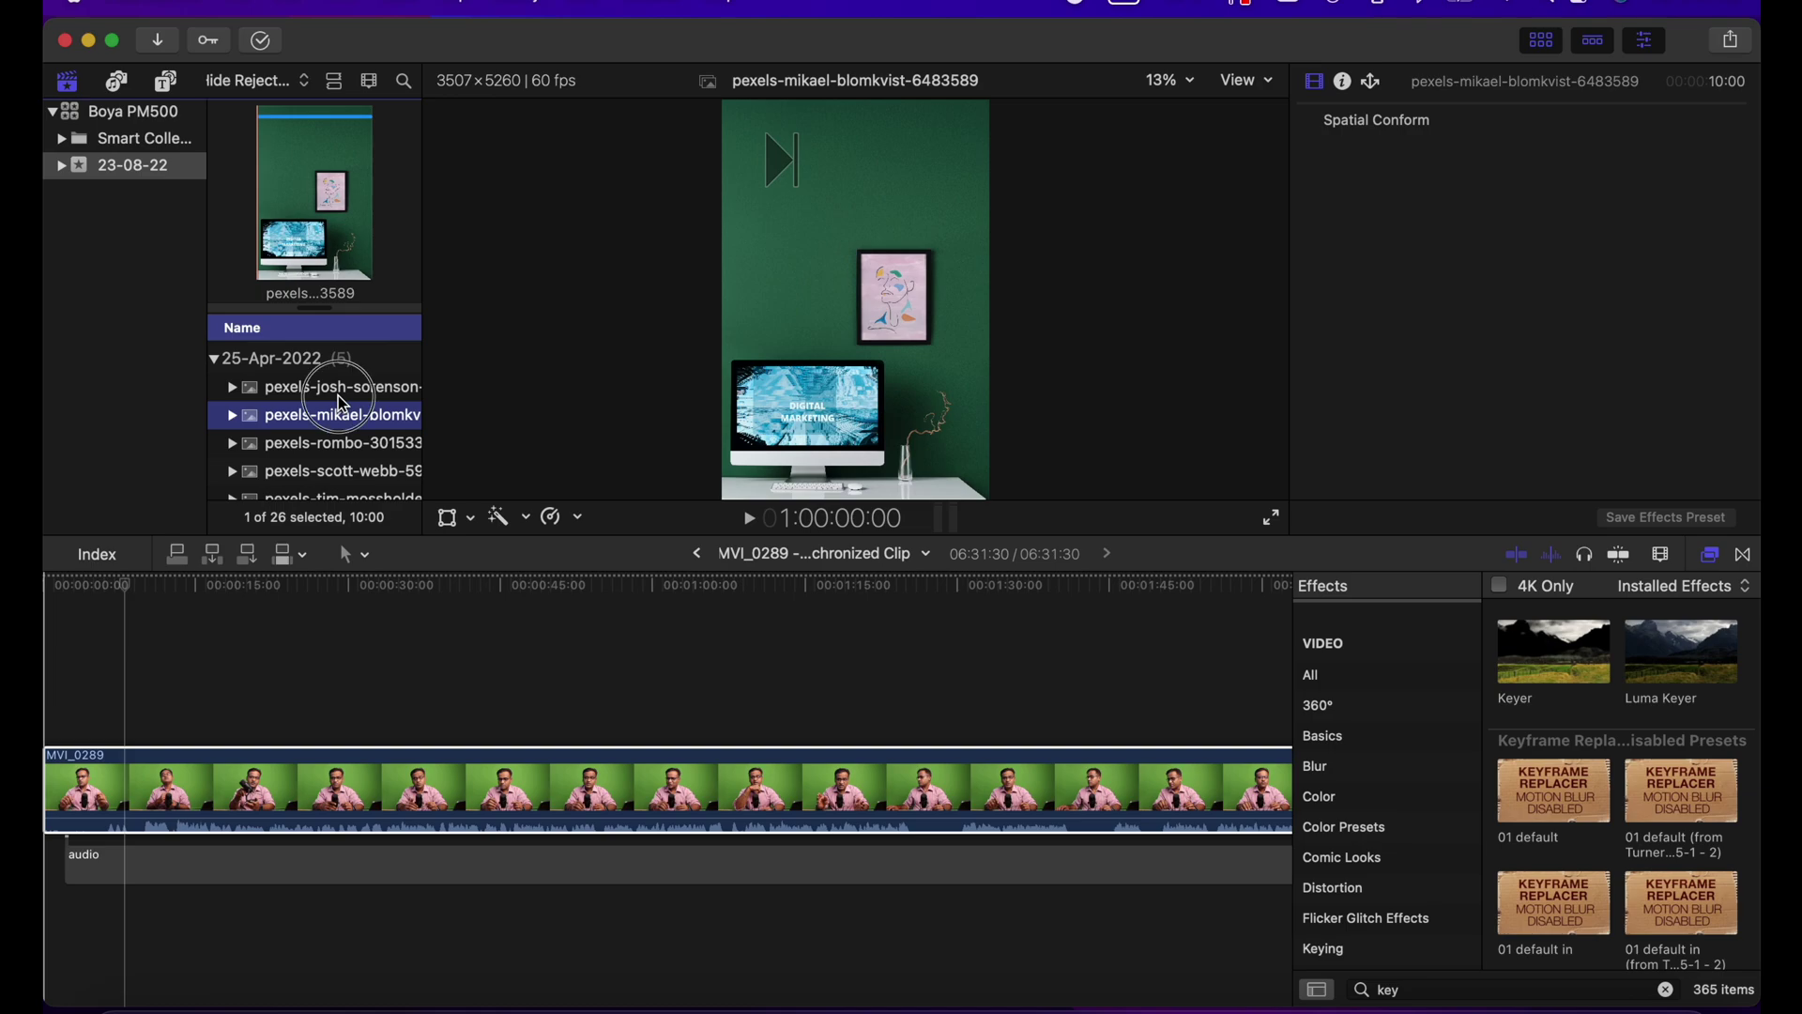
left_click(335, 480)
left_click_drag(324, 481, 167, 944)
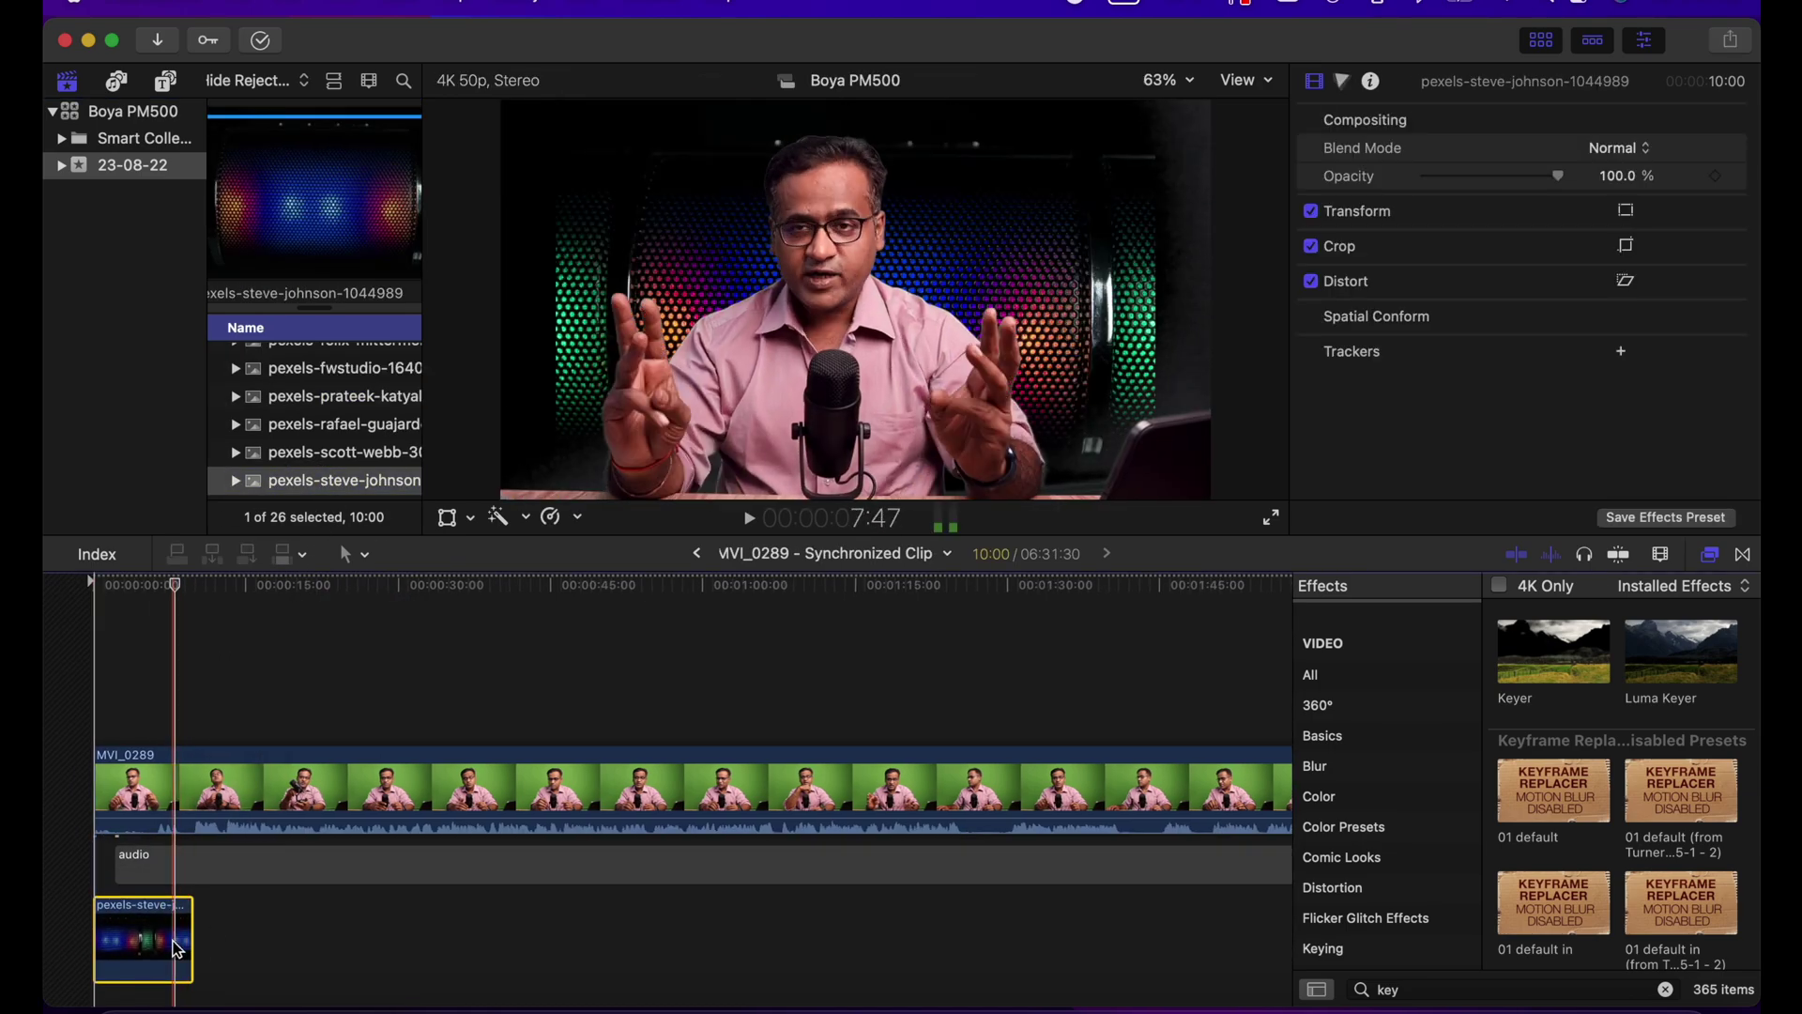
Extend the background image to about 50 seconds and scale it up to about 129% to fill the frame.
left_click(191, 944)
left_click_drag(447, 945, 597, 939)
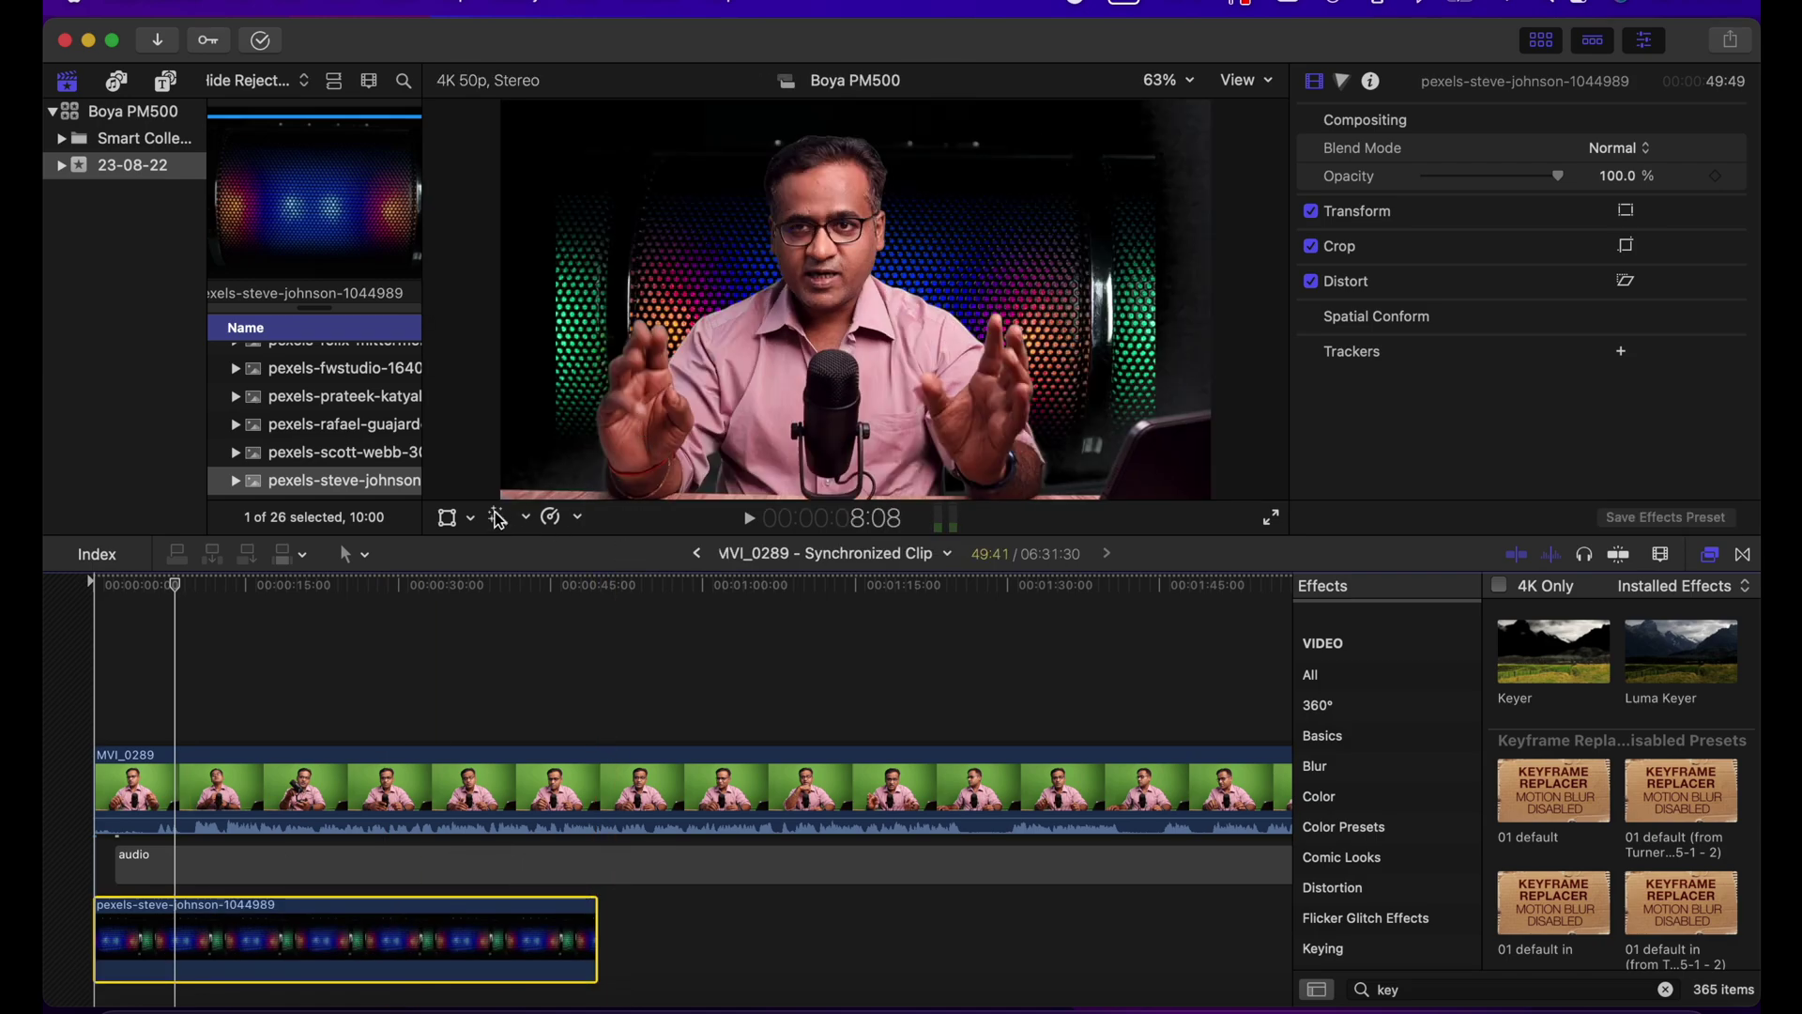
left_click(450, 519)
left_click_drag(560, 495, 472, 539)
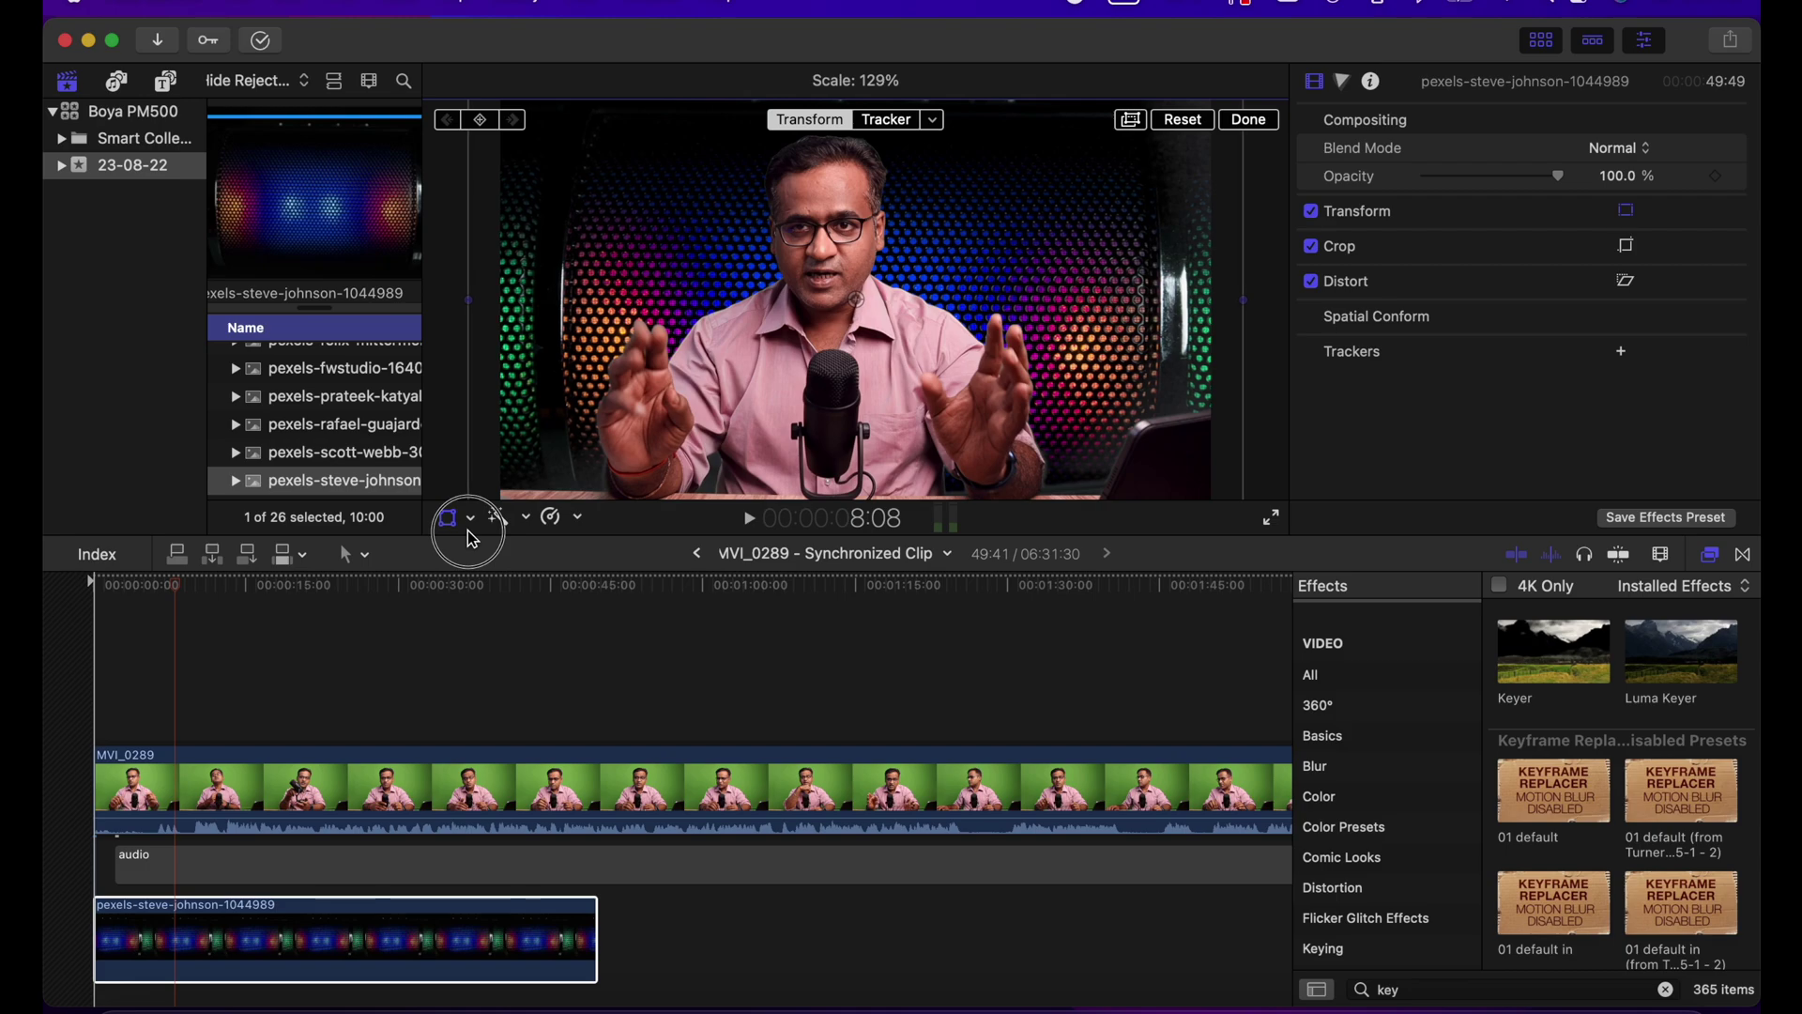
Return to the Boya PM500 project, enable the synchronized clip's Storyline audio and play it from the start.
left_click(696, 552)
left_click(91, 648)
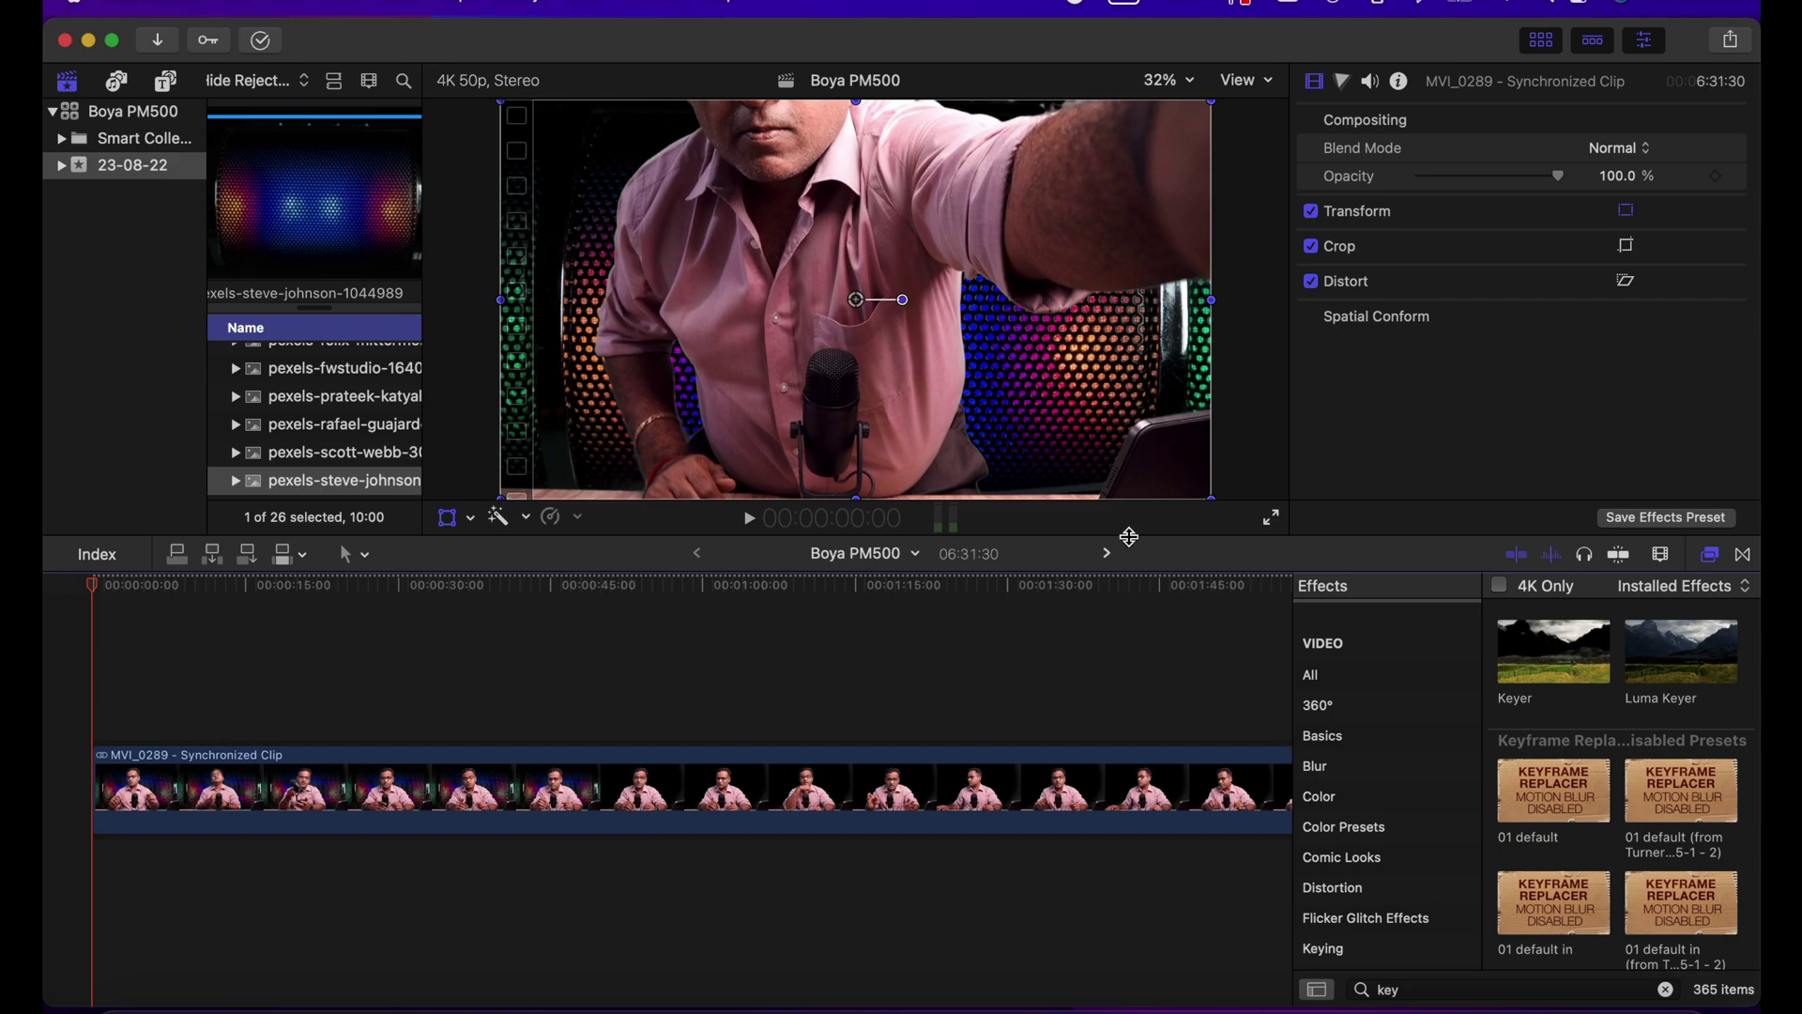
left_click(1371, 82)
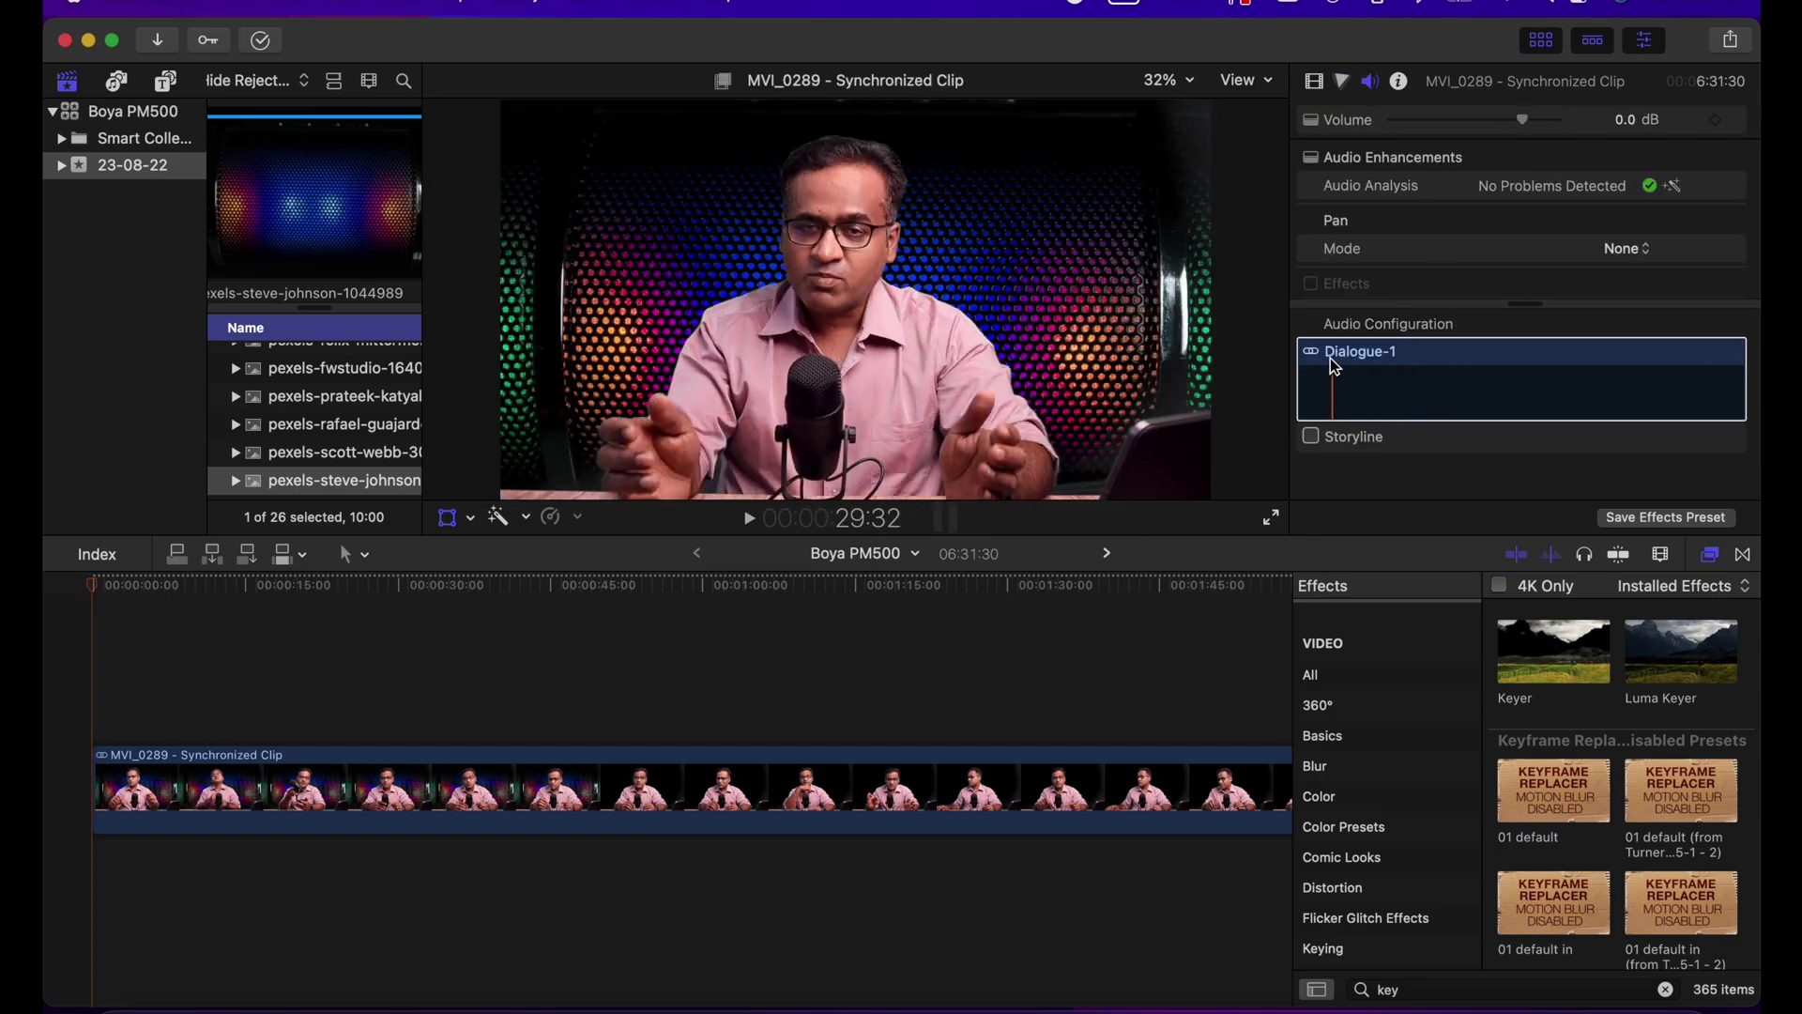
left_click(1312, 437)
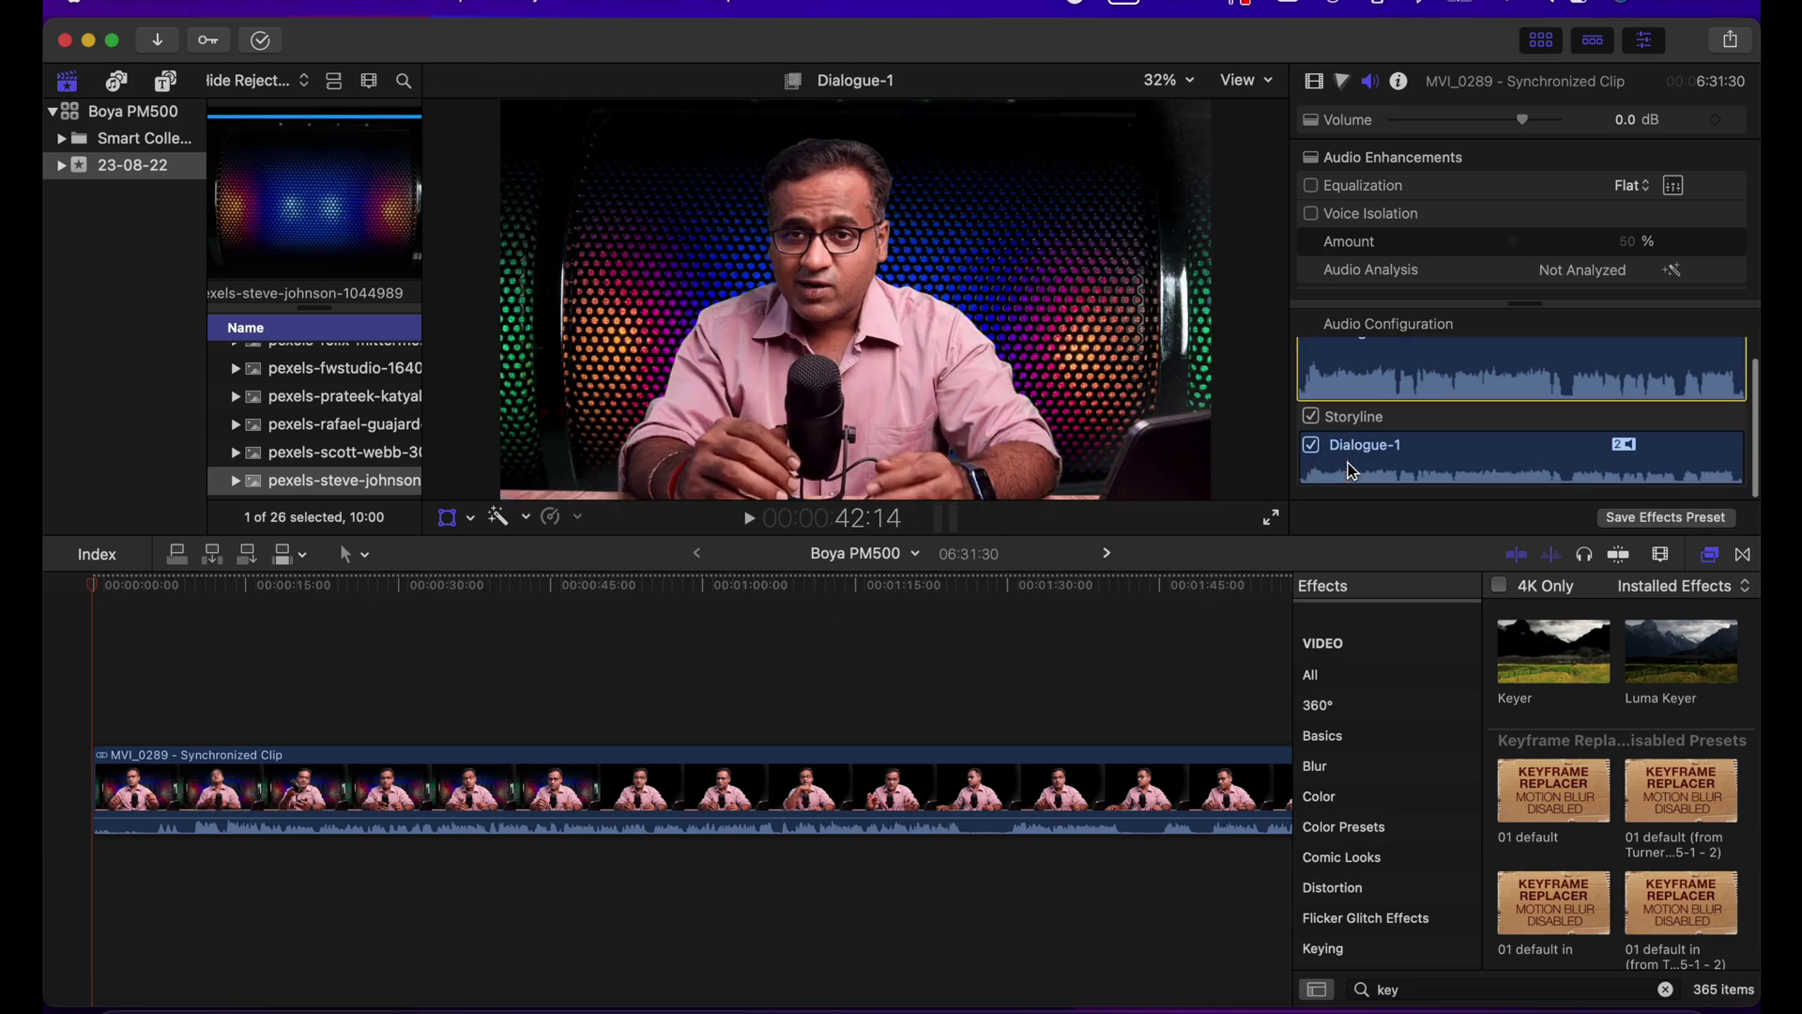
key("space")
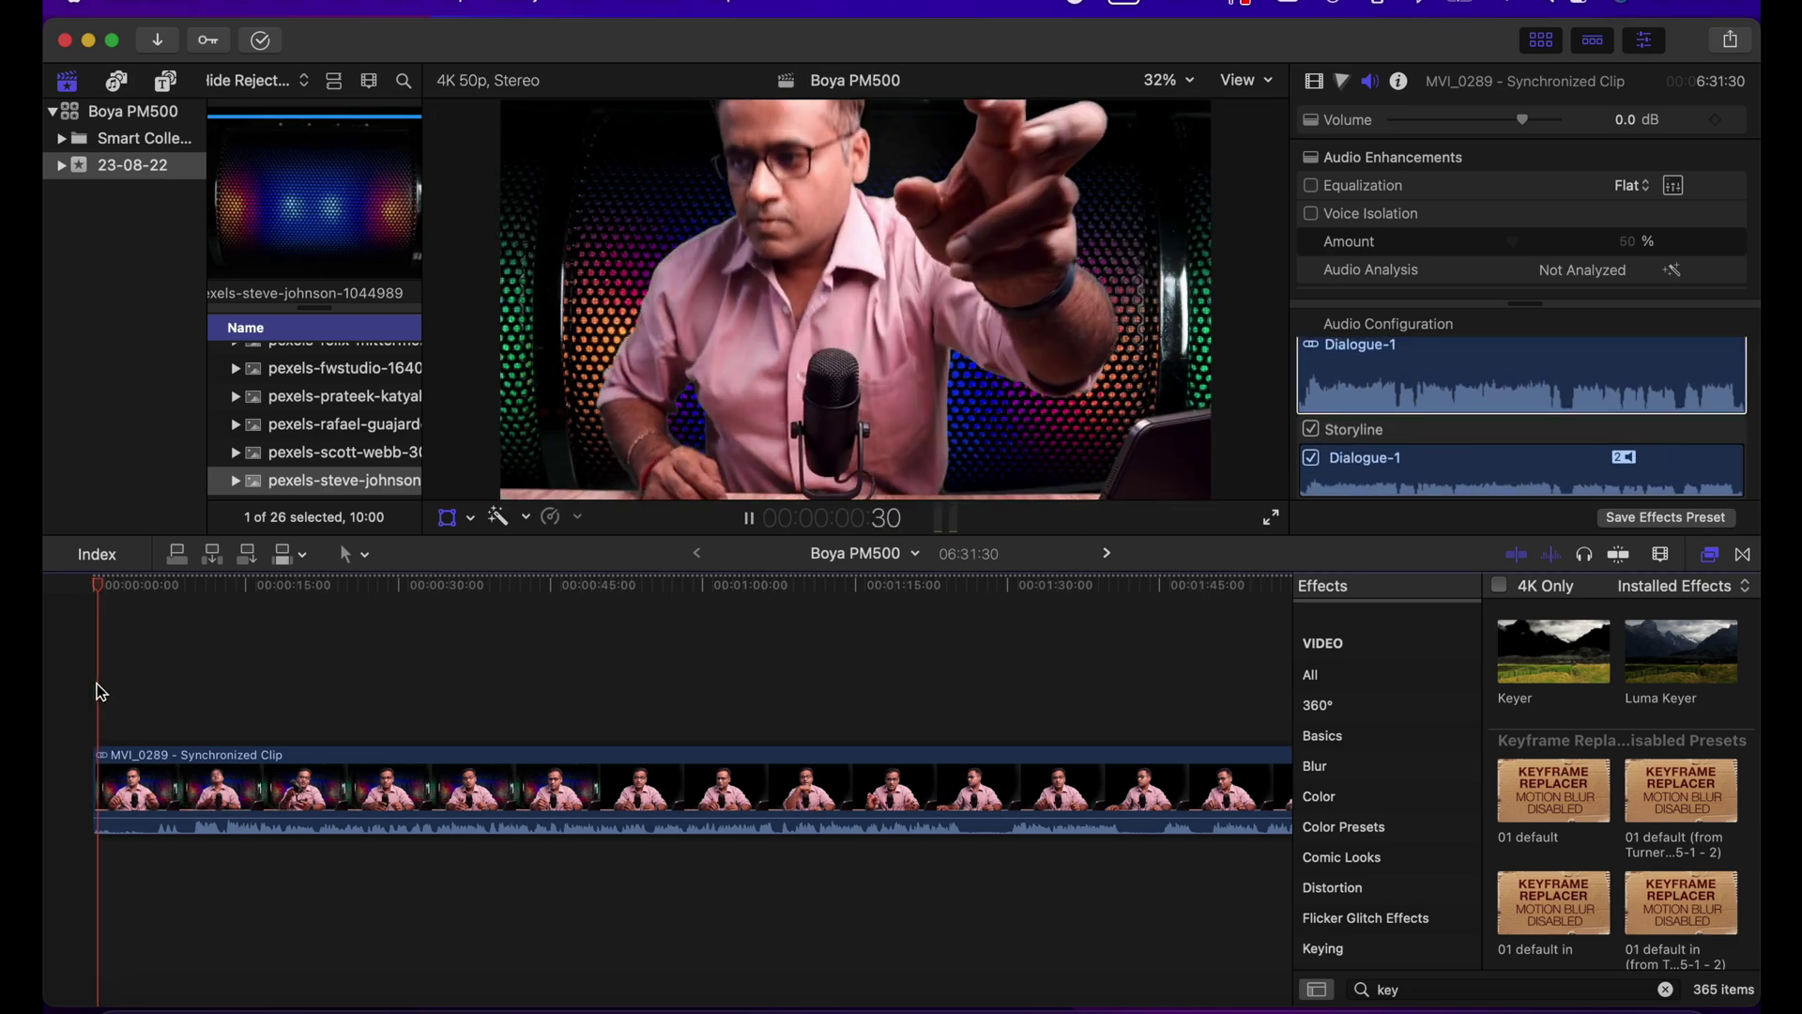
Auto-enhance the synchronized clip's audio, set its equalization to Bass Boost and check it in playback.
left_click(439, 795)
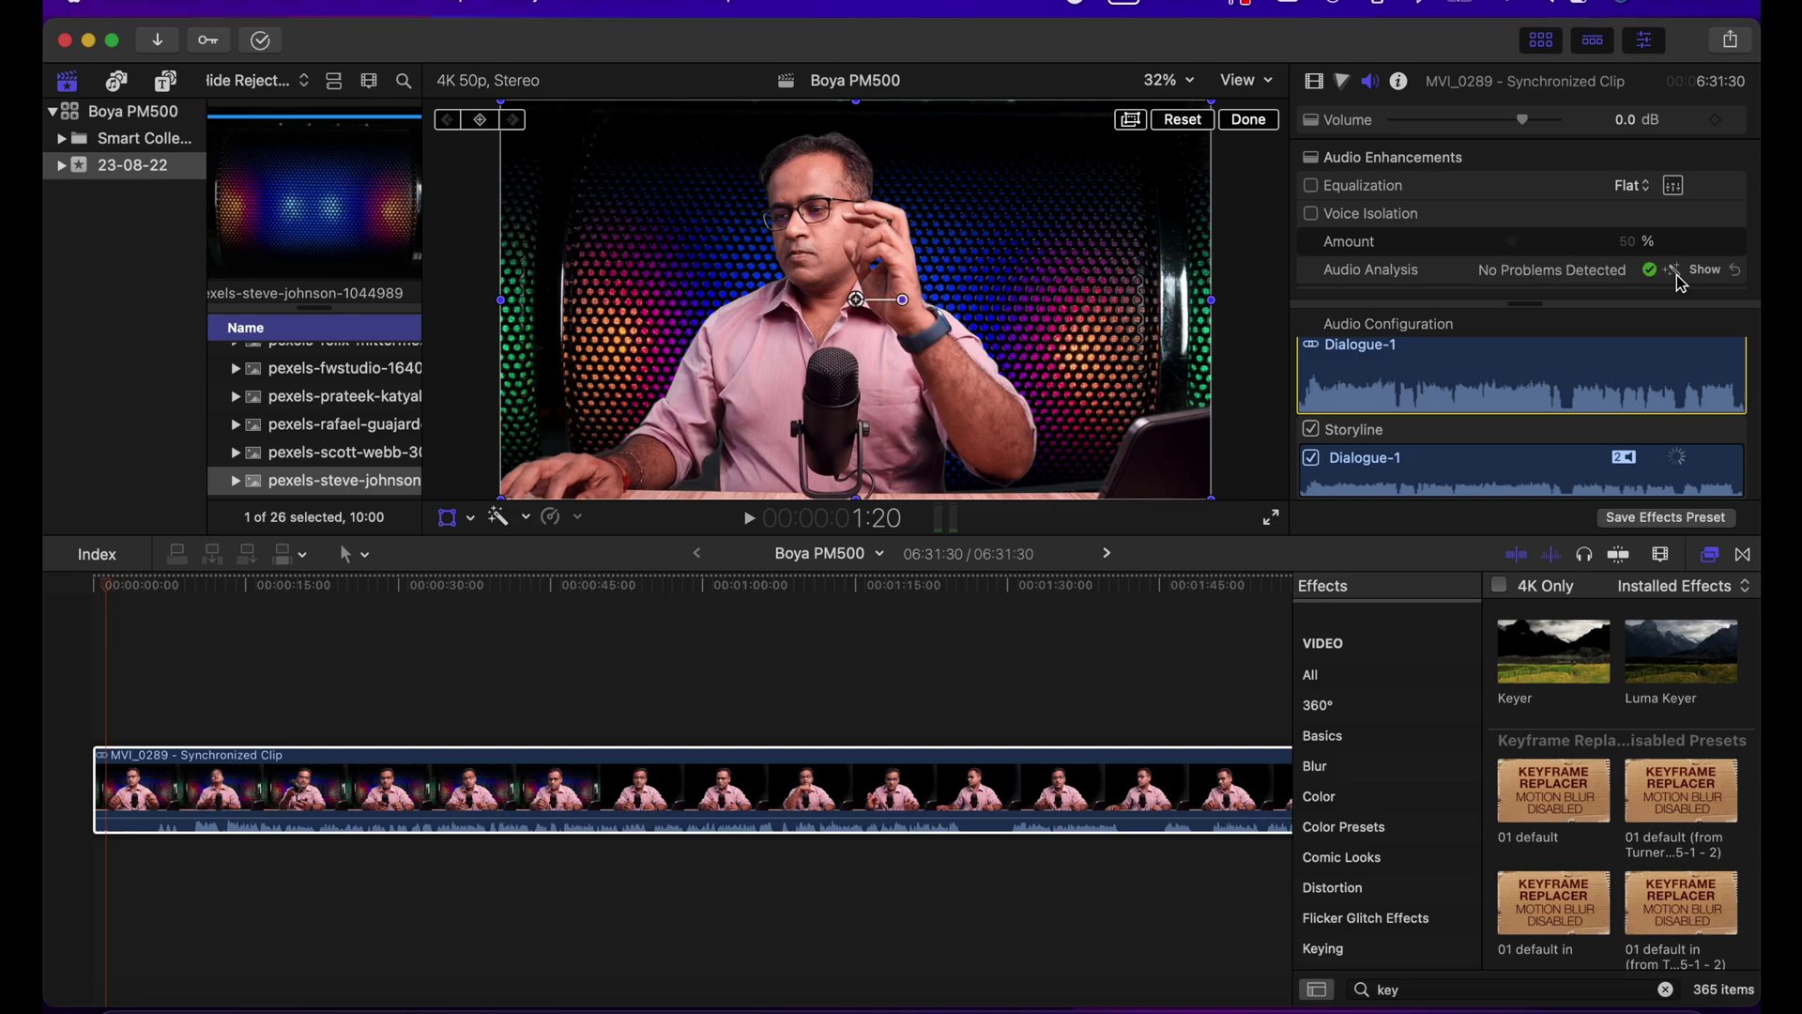
left_click(1639, 187)
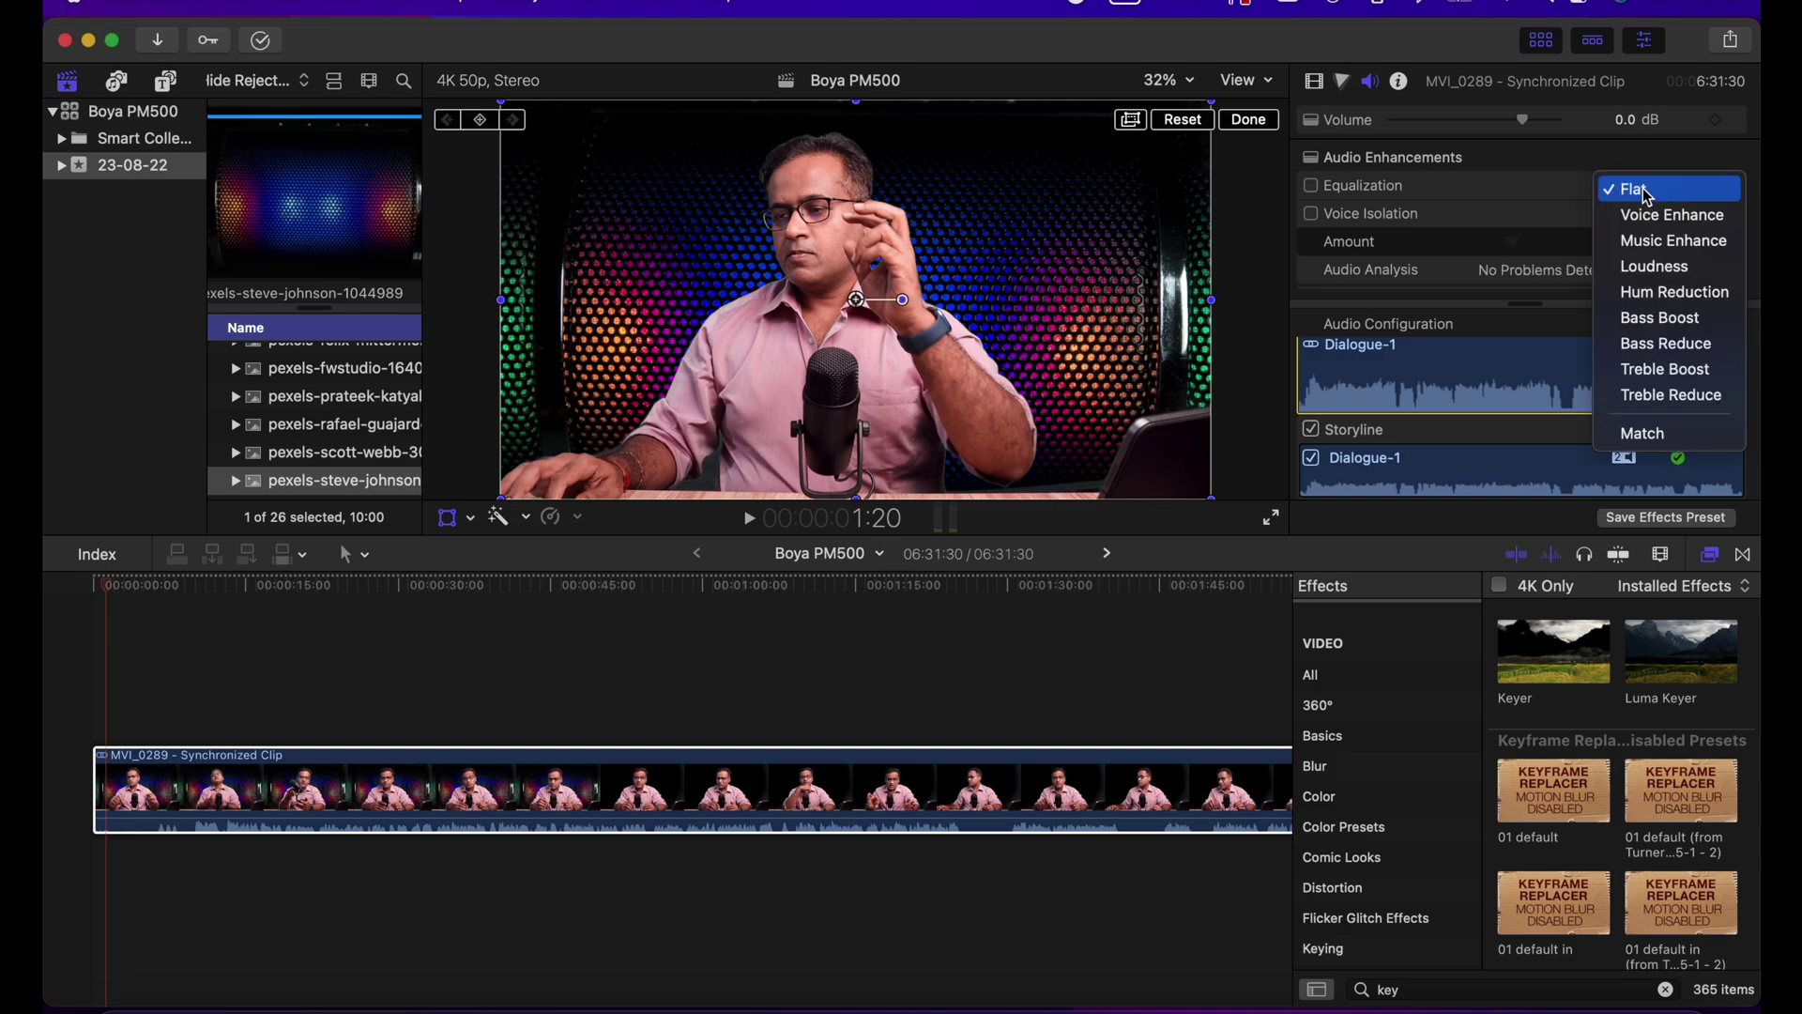
left_click(1696, 327)
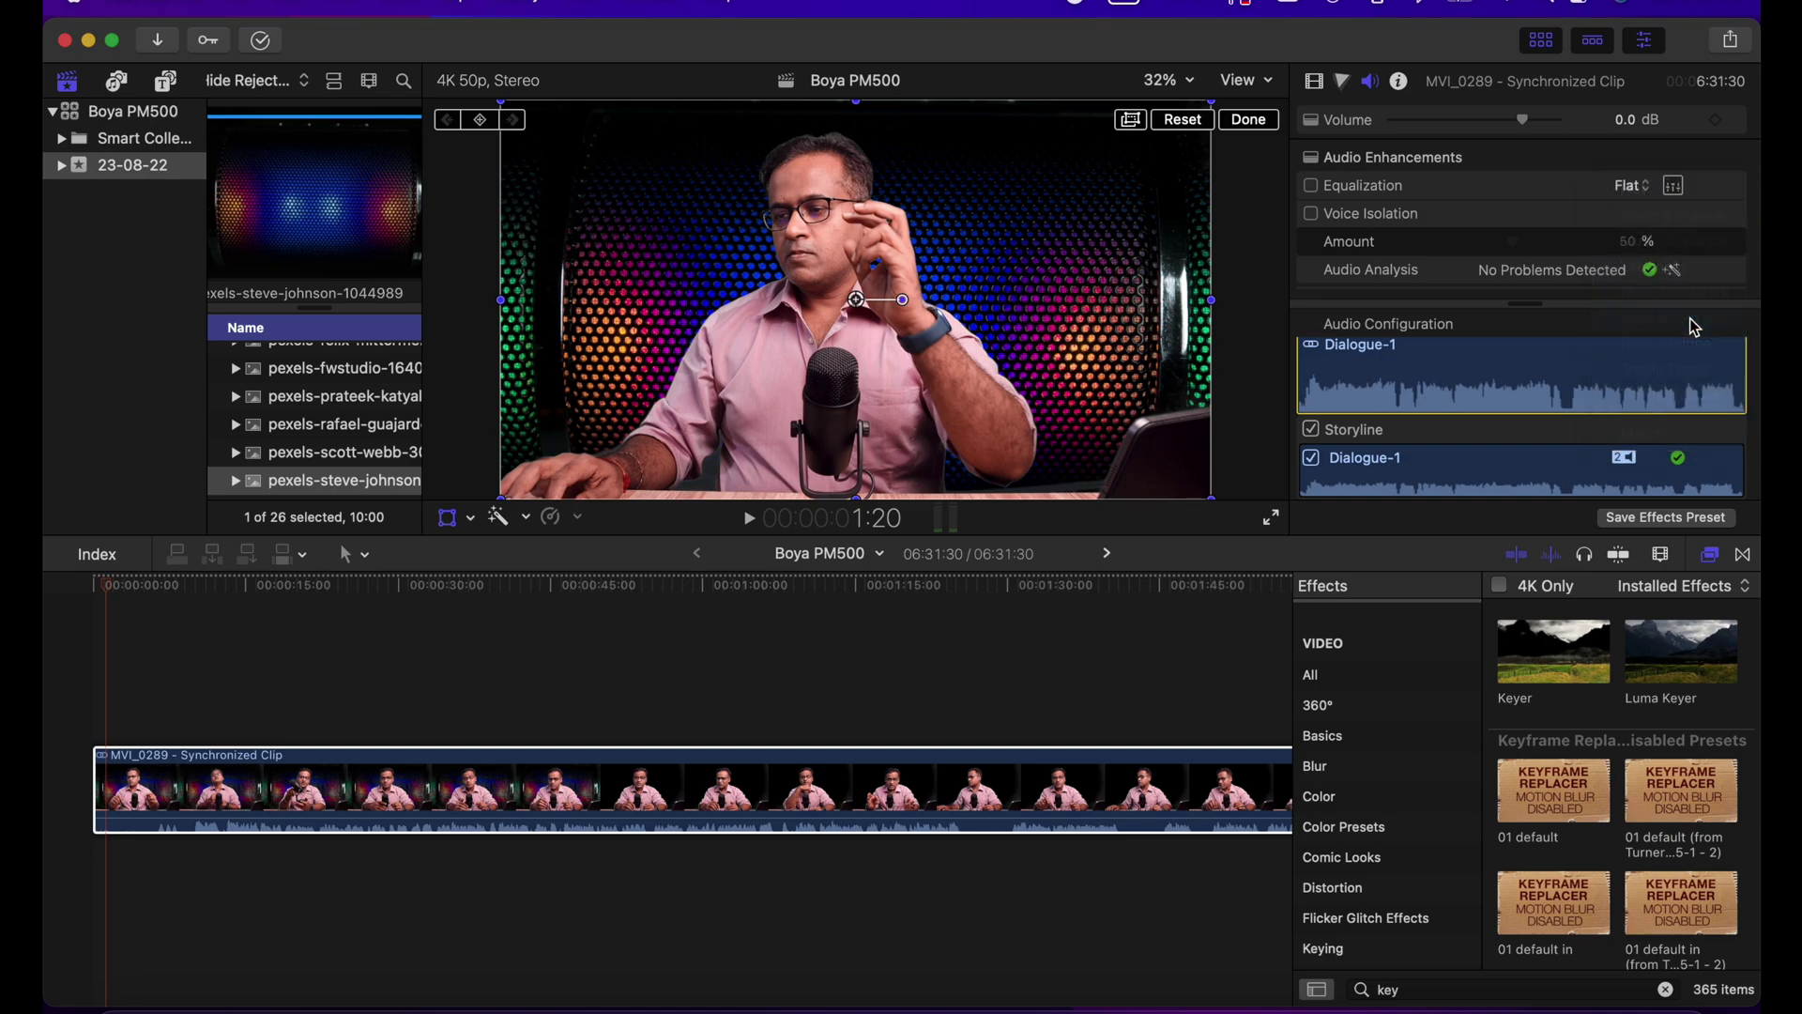
left_click(160, 706)
key("space")
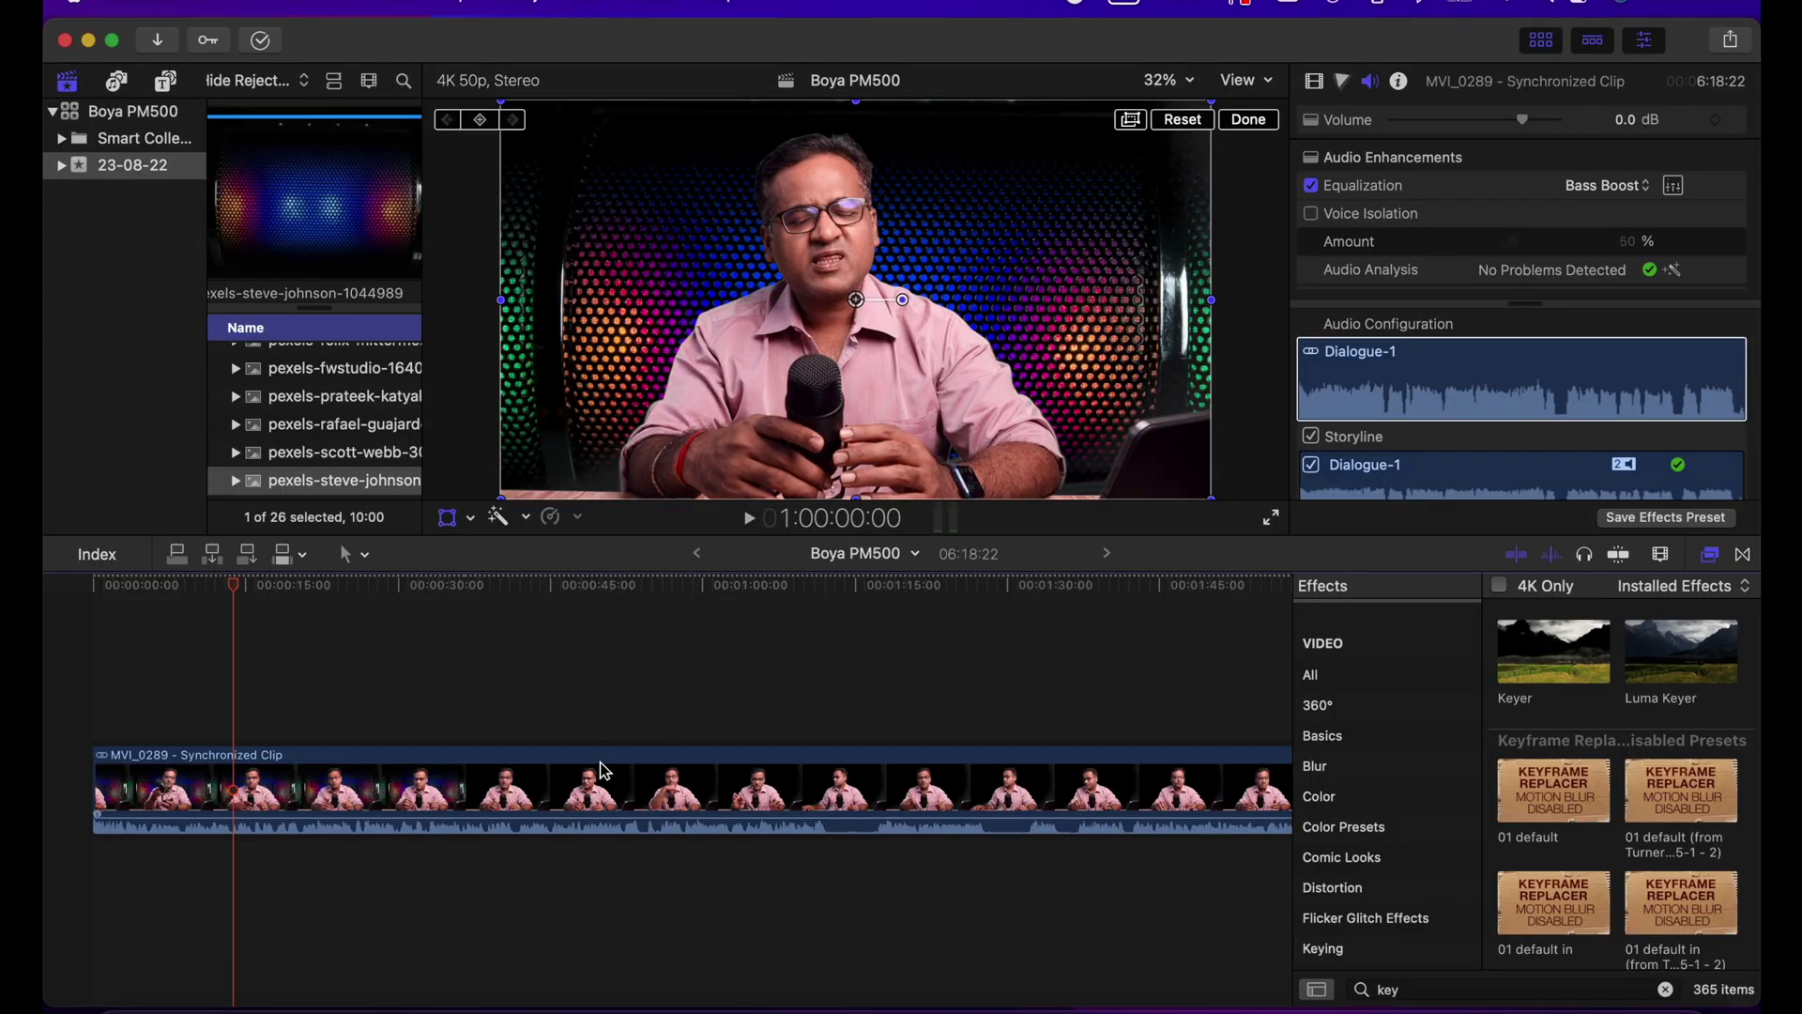
Search effects for "preset", apply Finishing Plugin 2 Preset 09 to the synchronized clip and play it near the start.
left_click(603, 770)
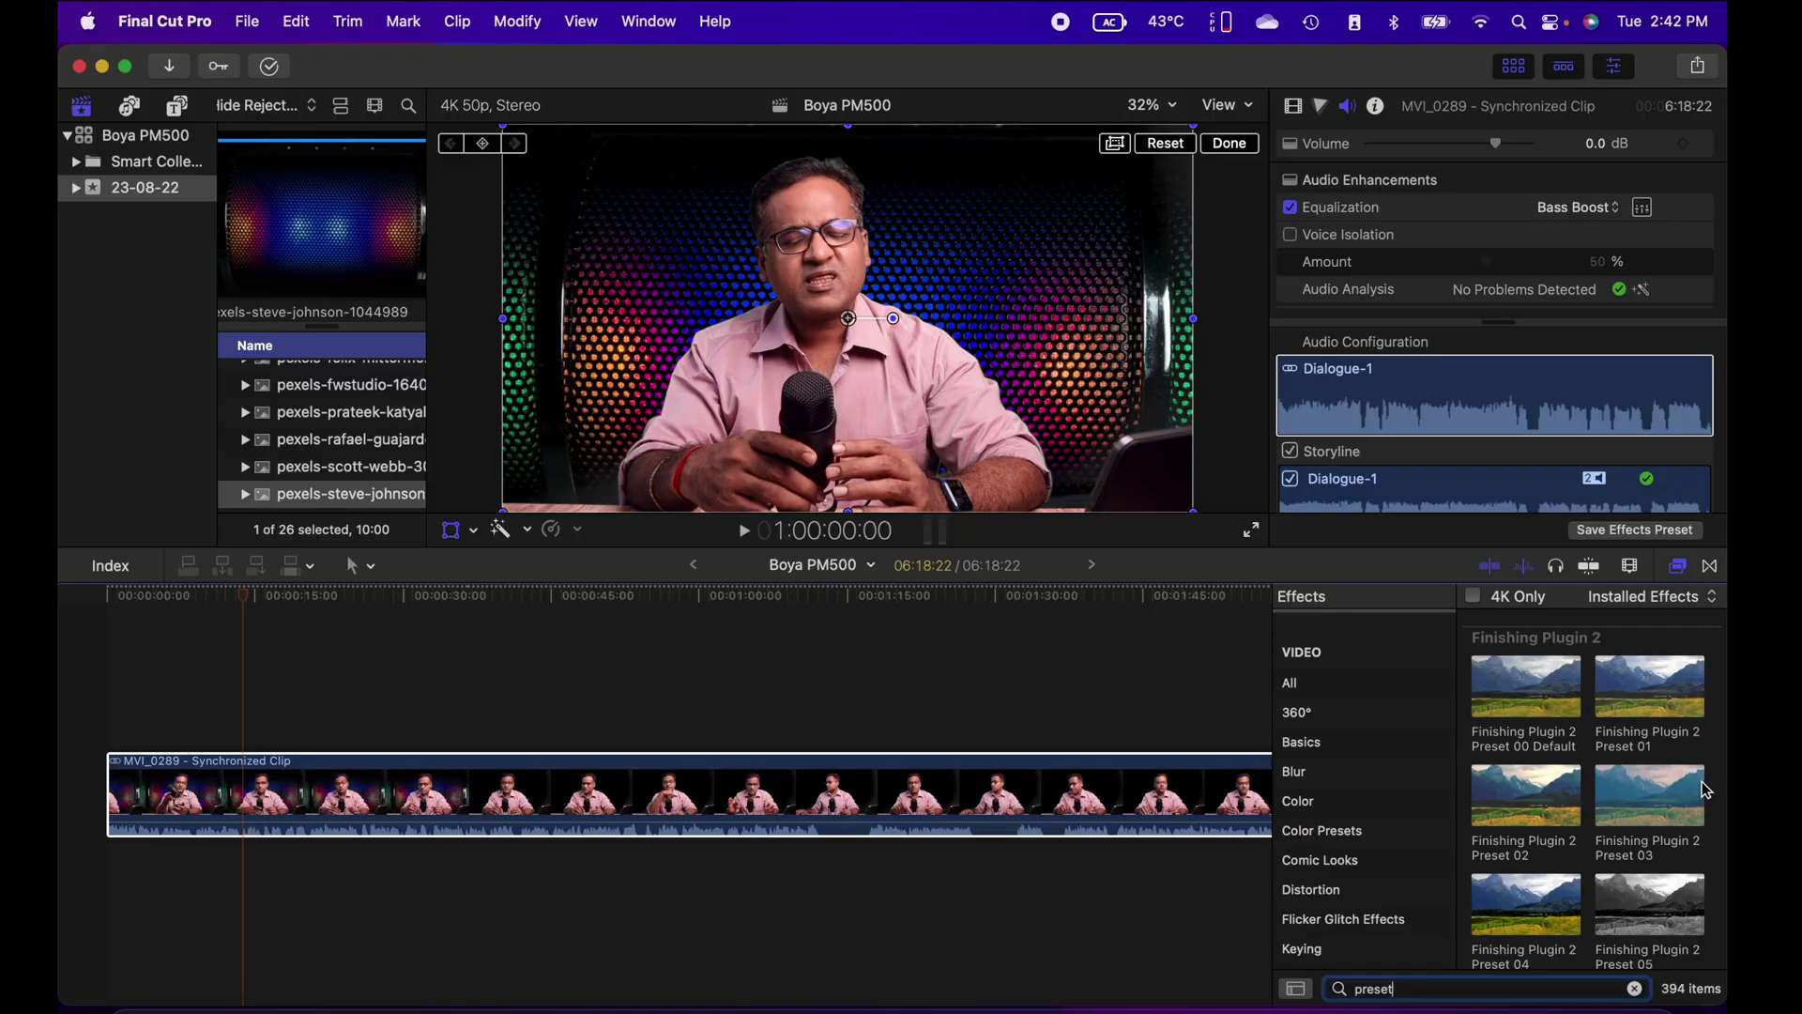
scroll(1707, 791, "down", 5)
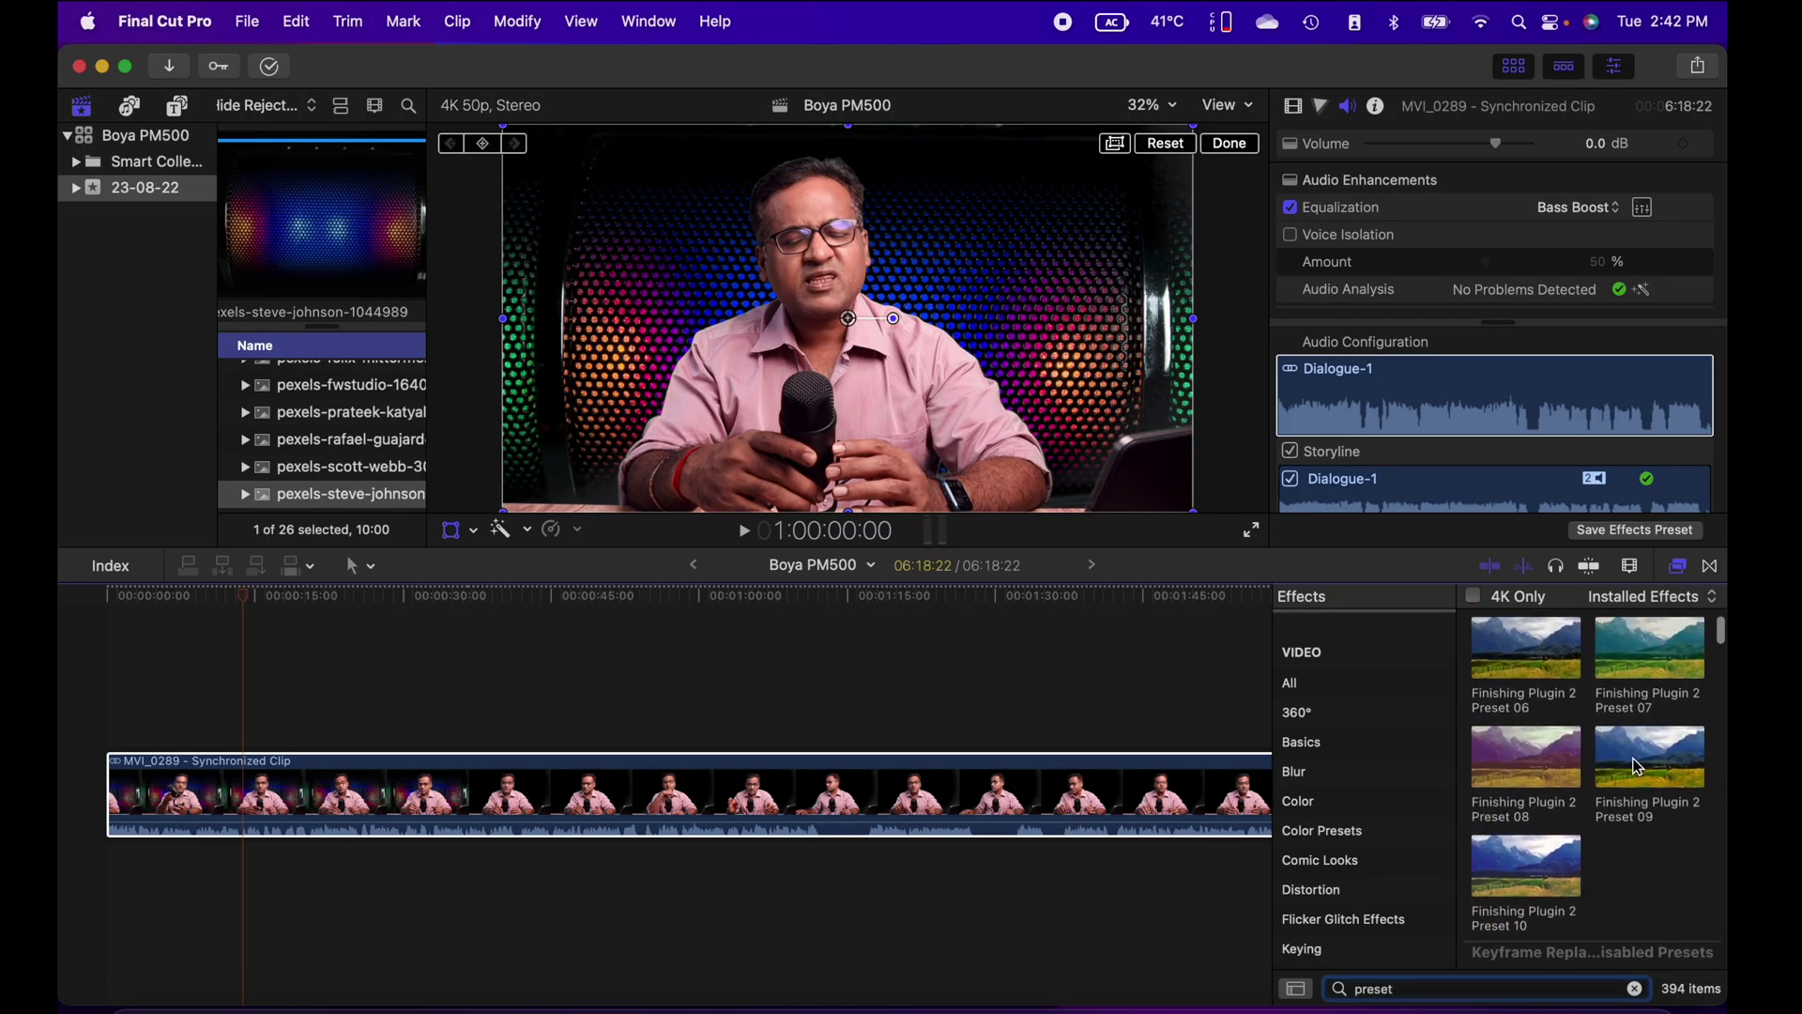
left_click_drag(1638, 767, 1175, 802)
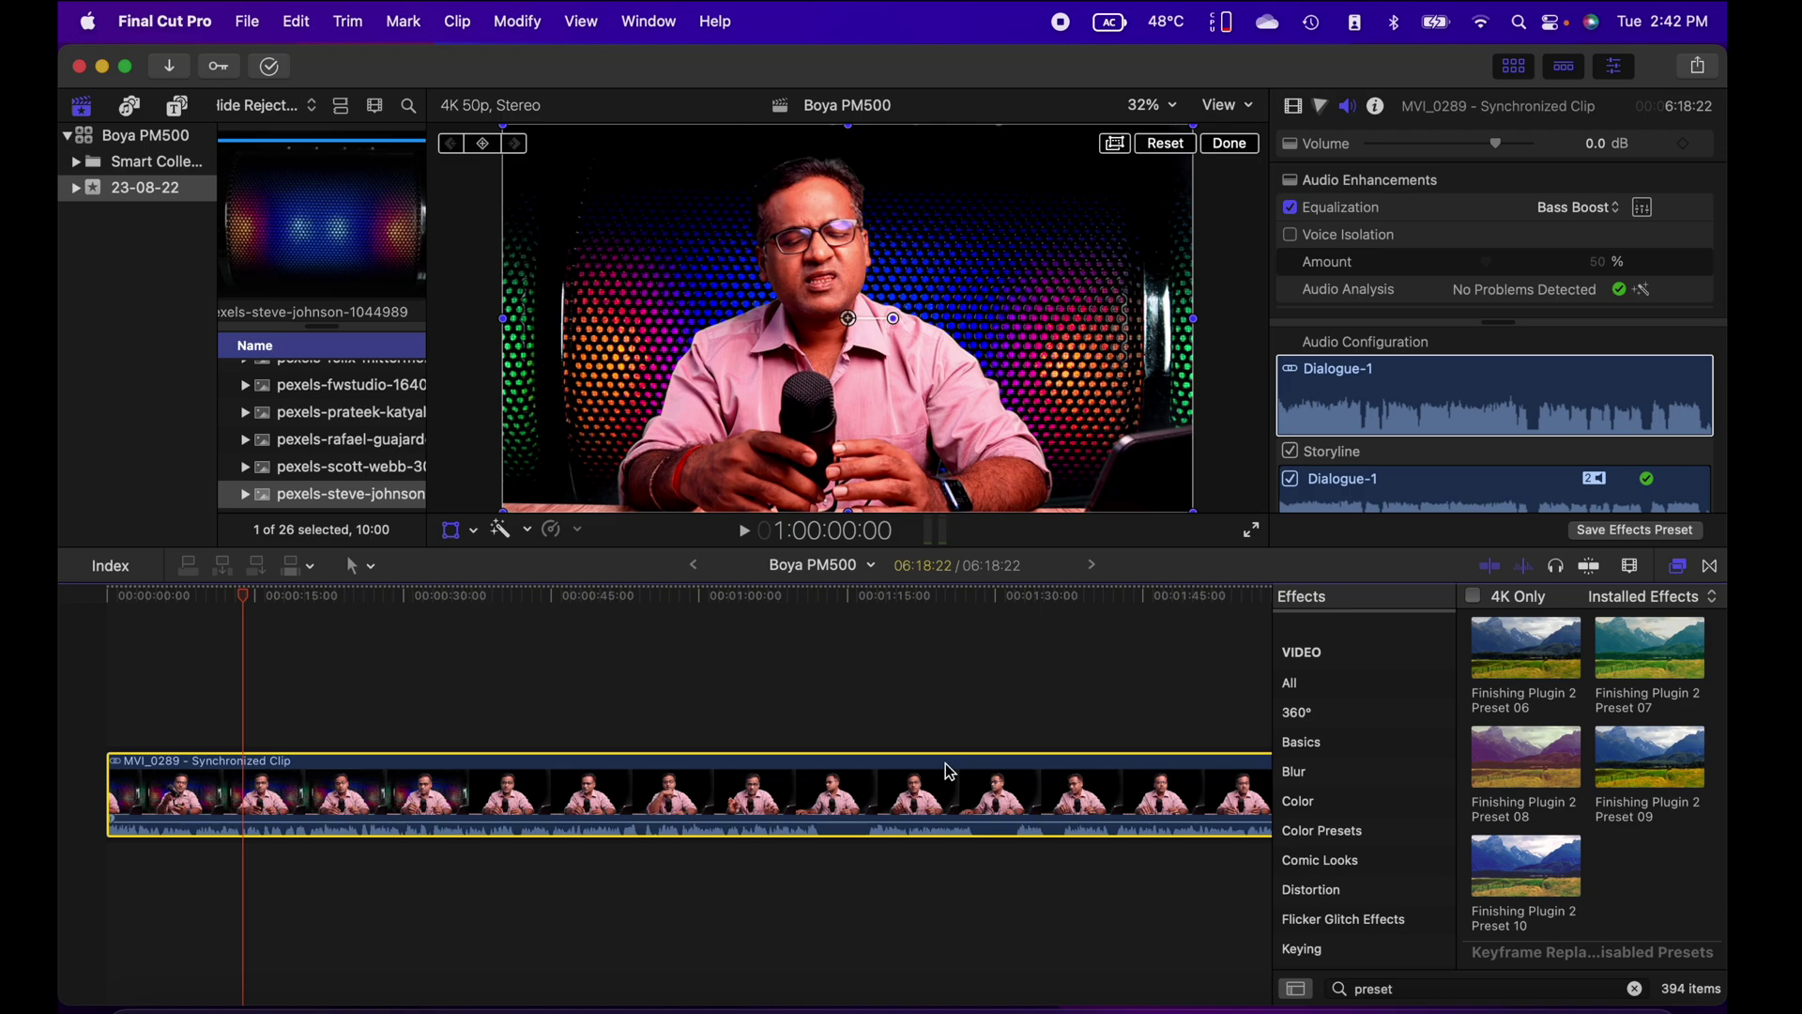
left_click(120, 680)
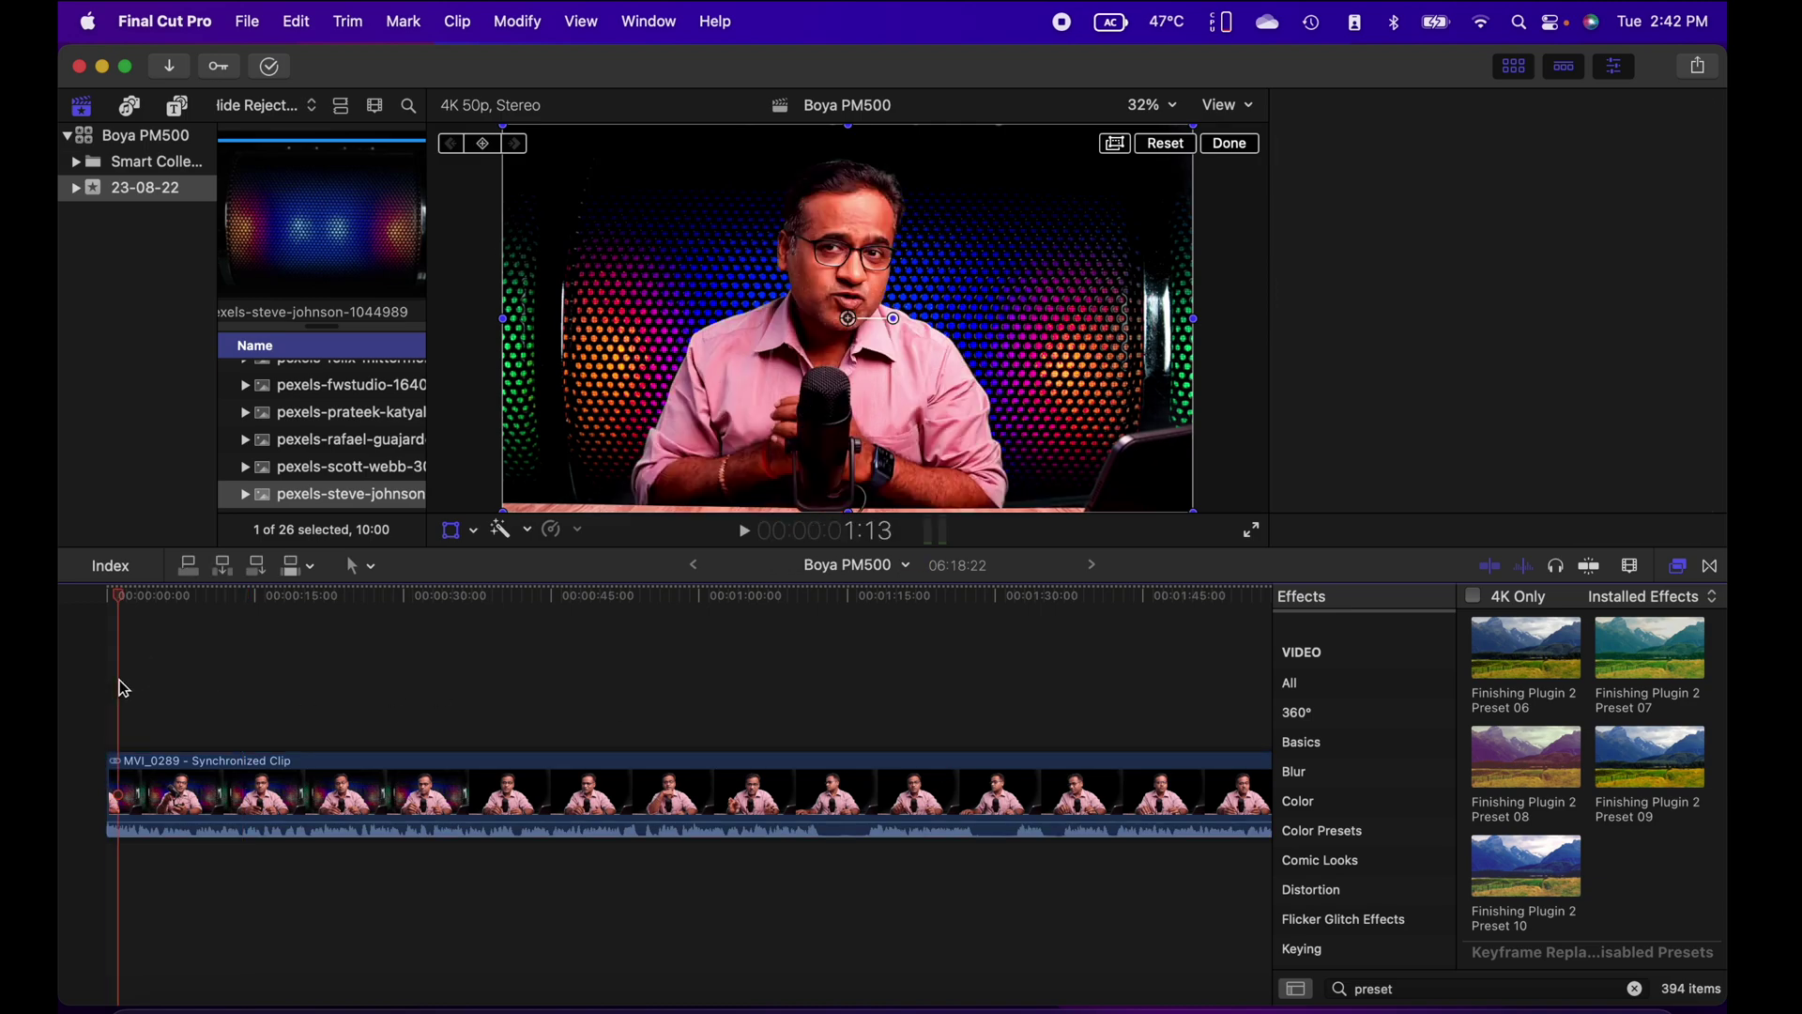
key("space")
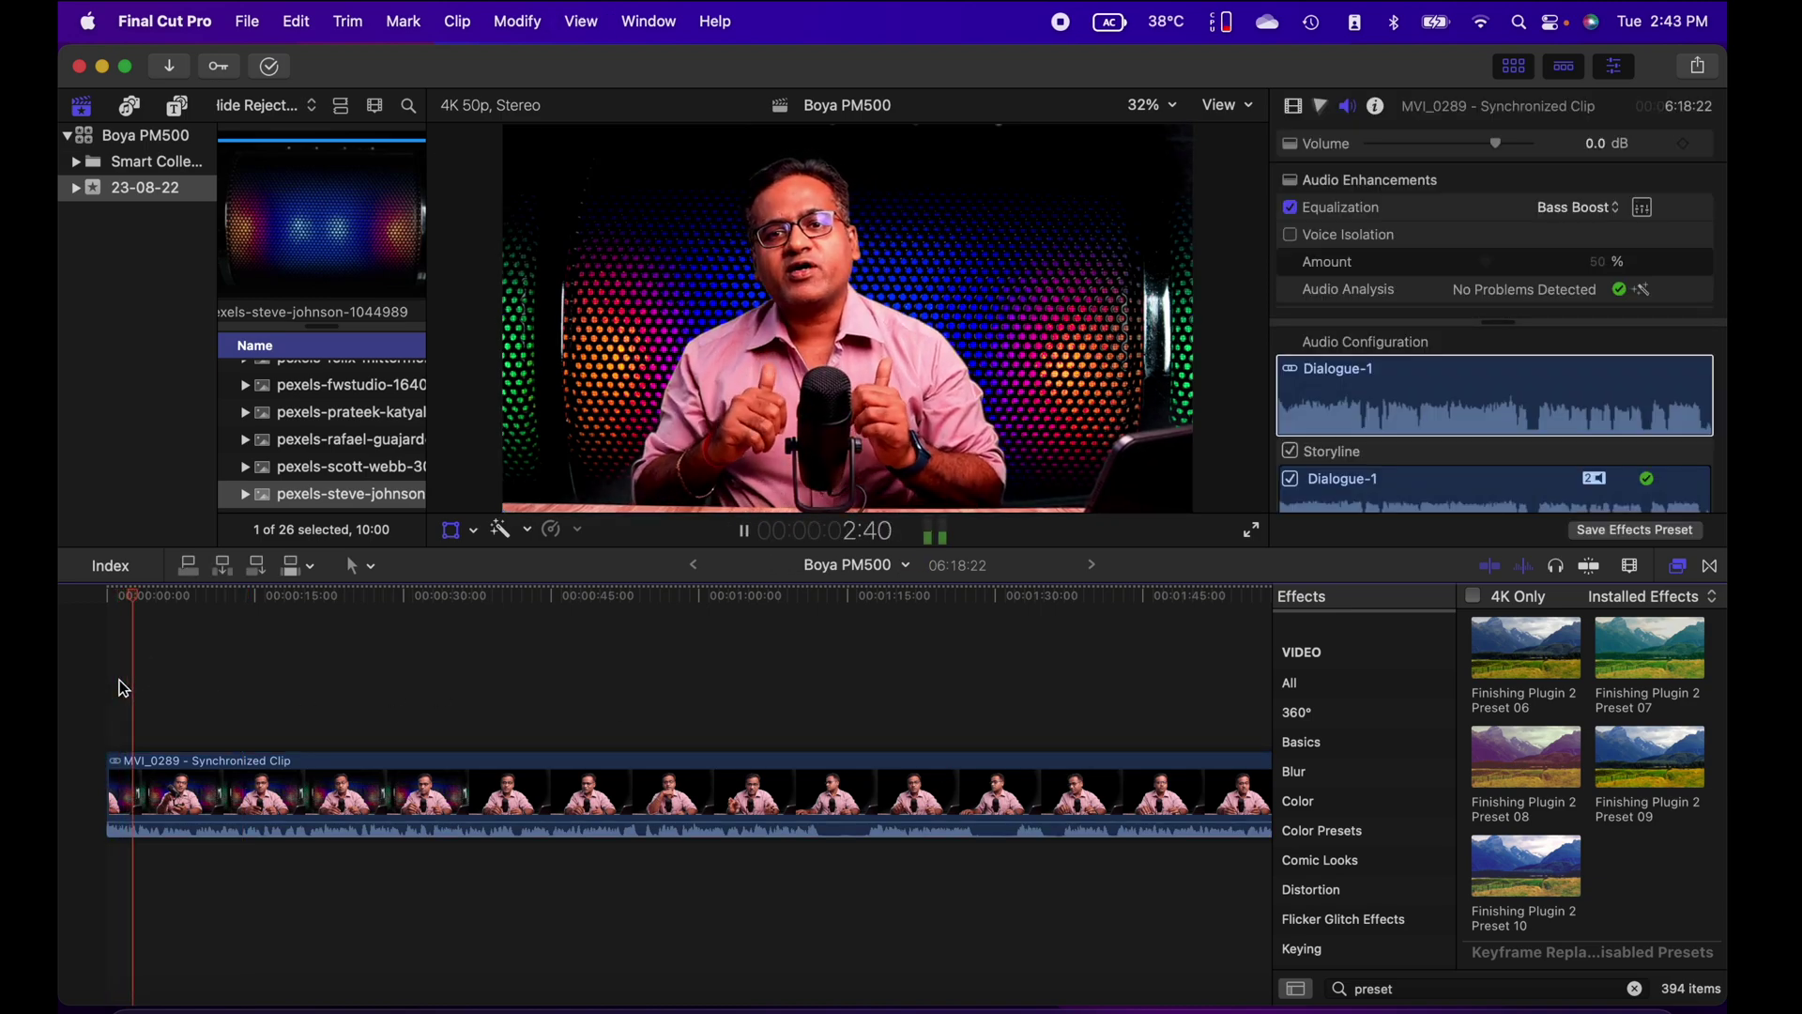
Pause playback and switch to Activity Monitor to examine CPU load, memory used and swap used.
key("space")
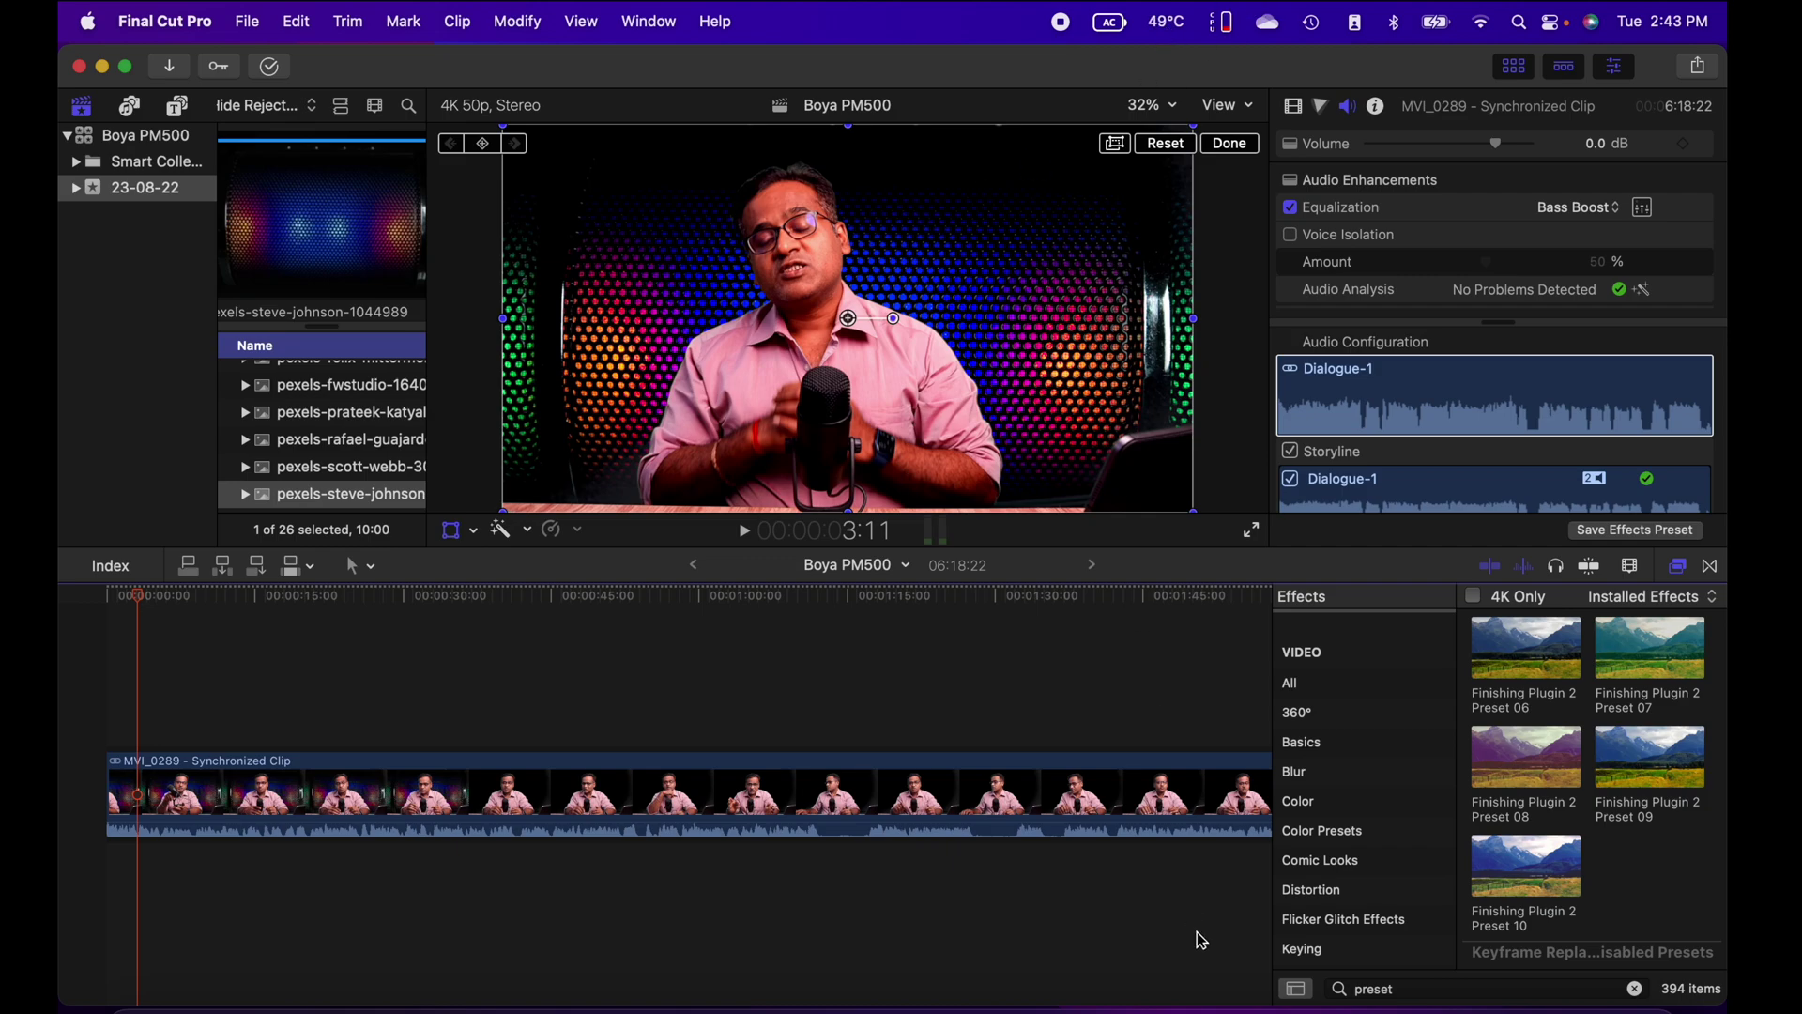
left_click(1496, 1001)
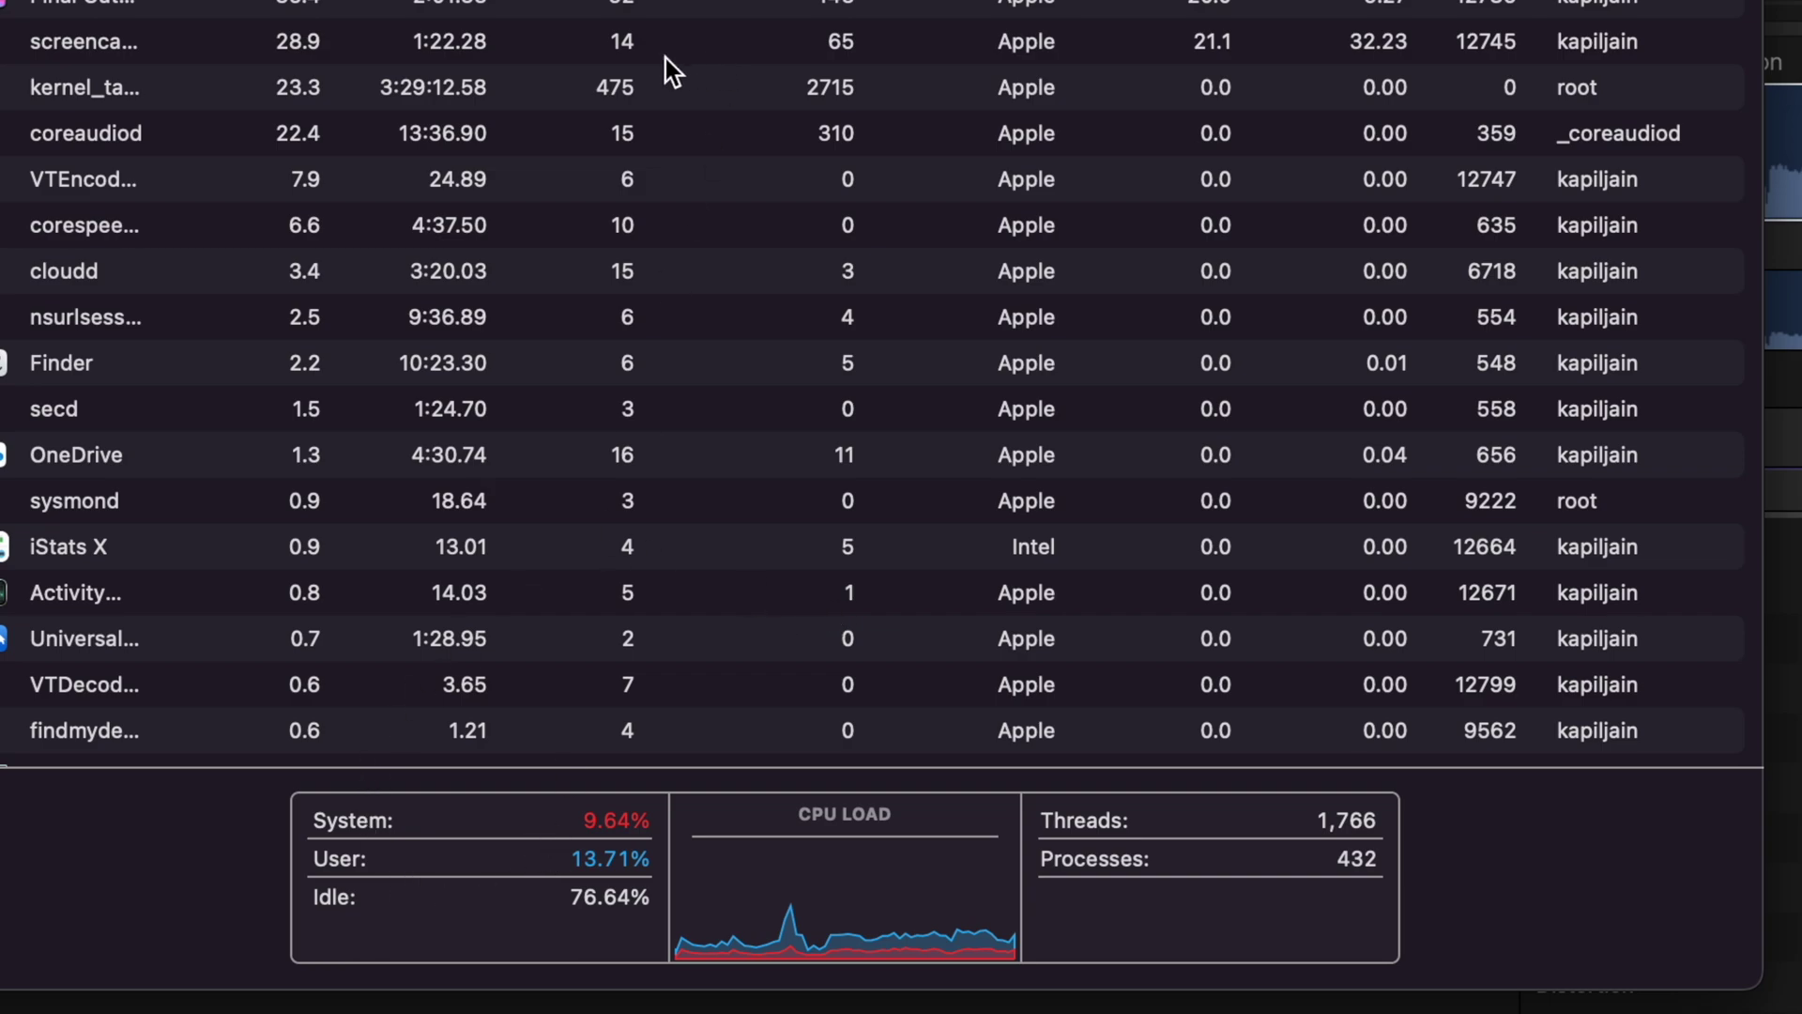
key("super+2")
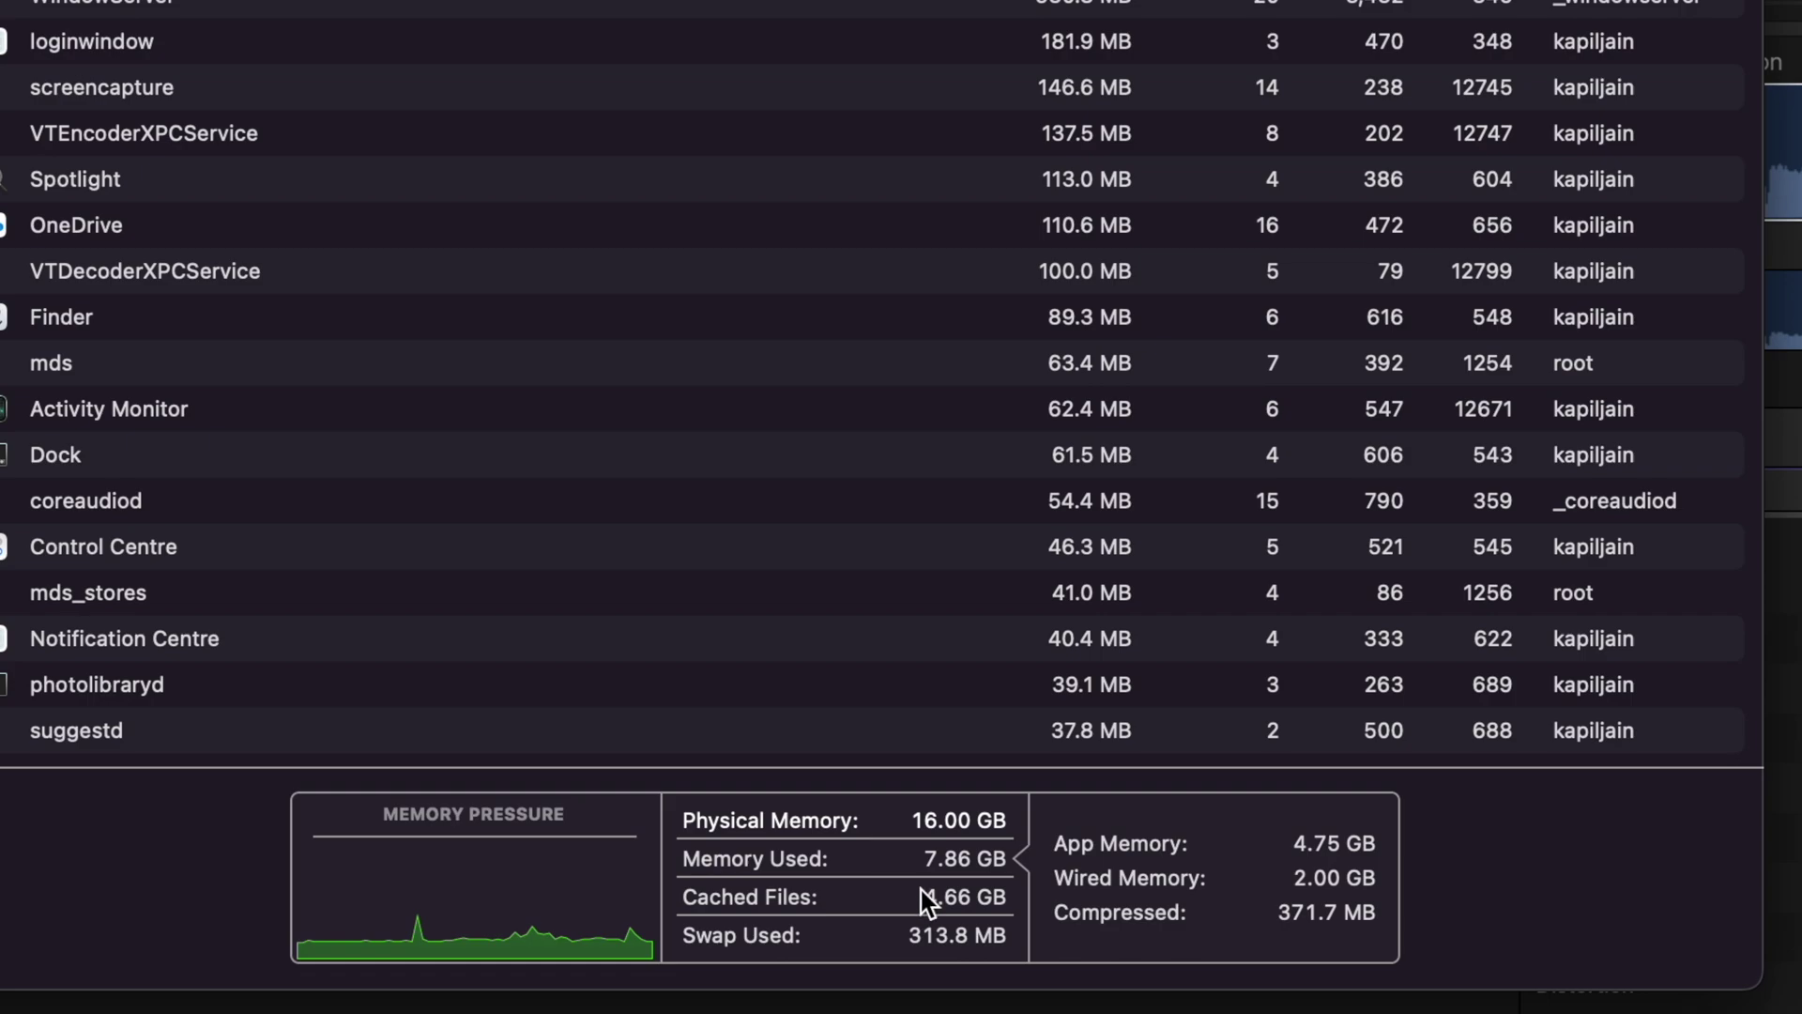
mouse_move(921, 890)
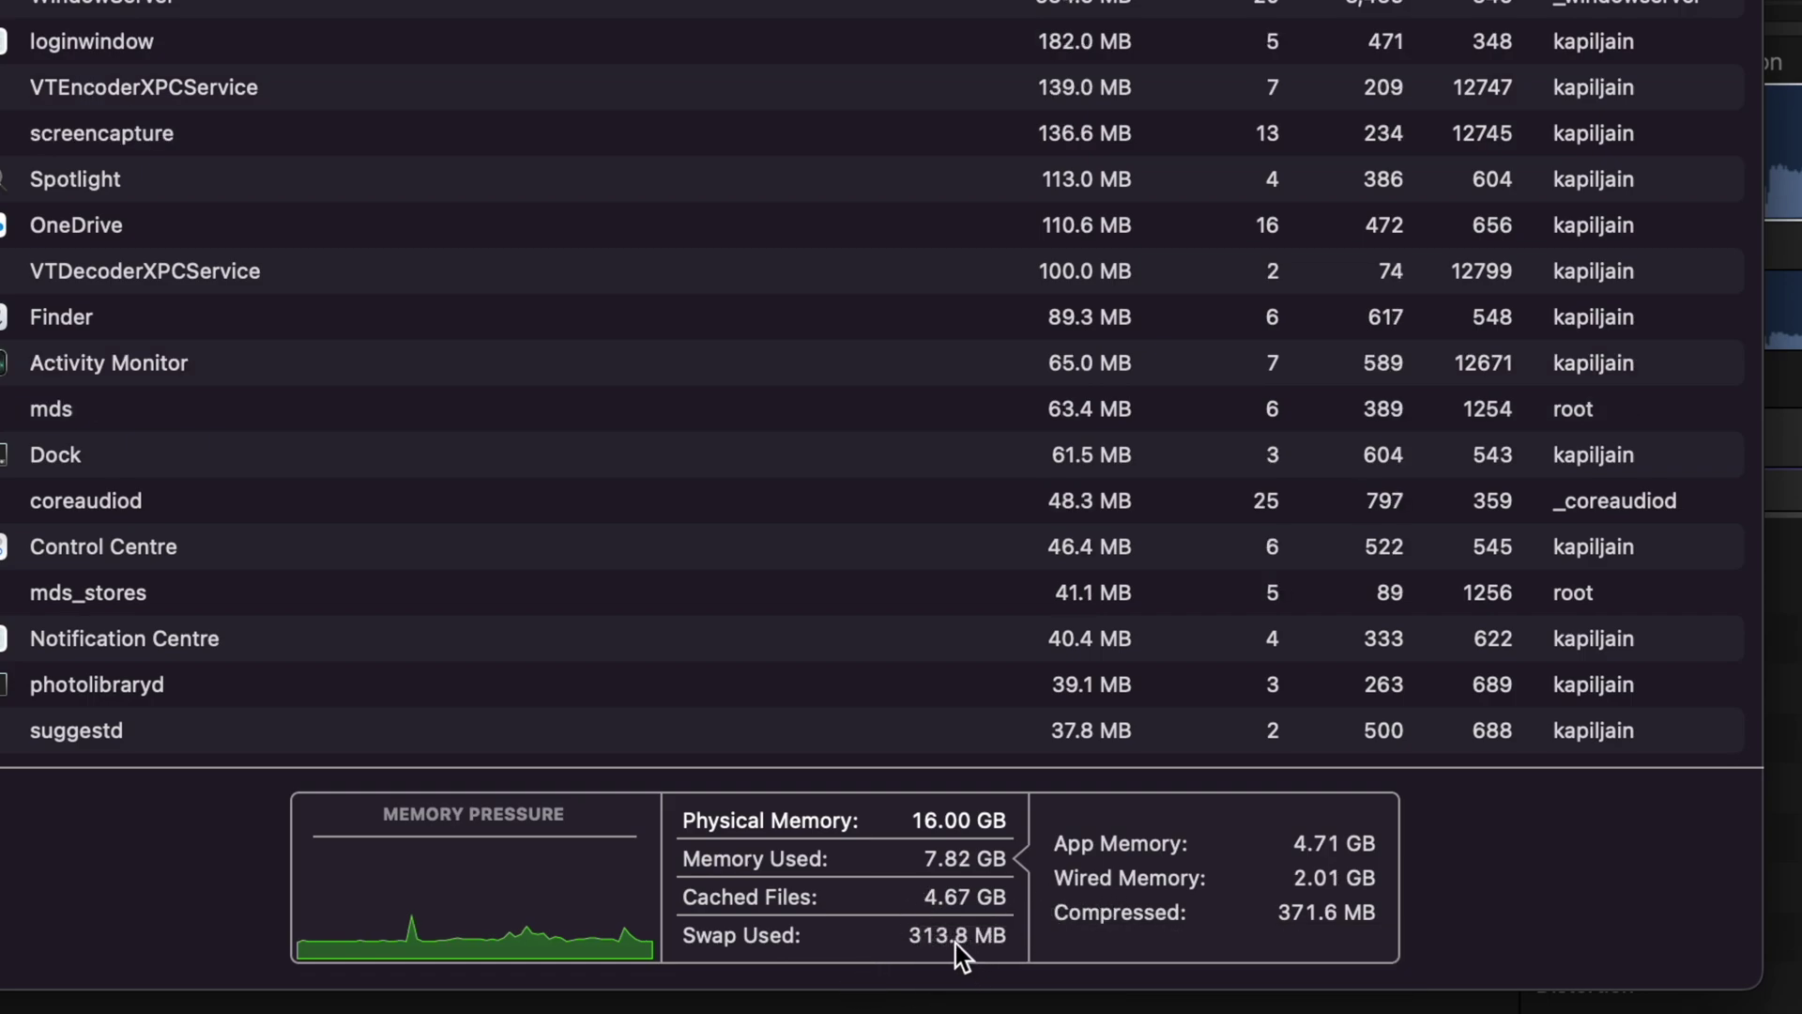
mouse_move(951, 945)
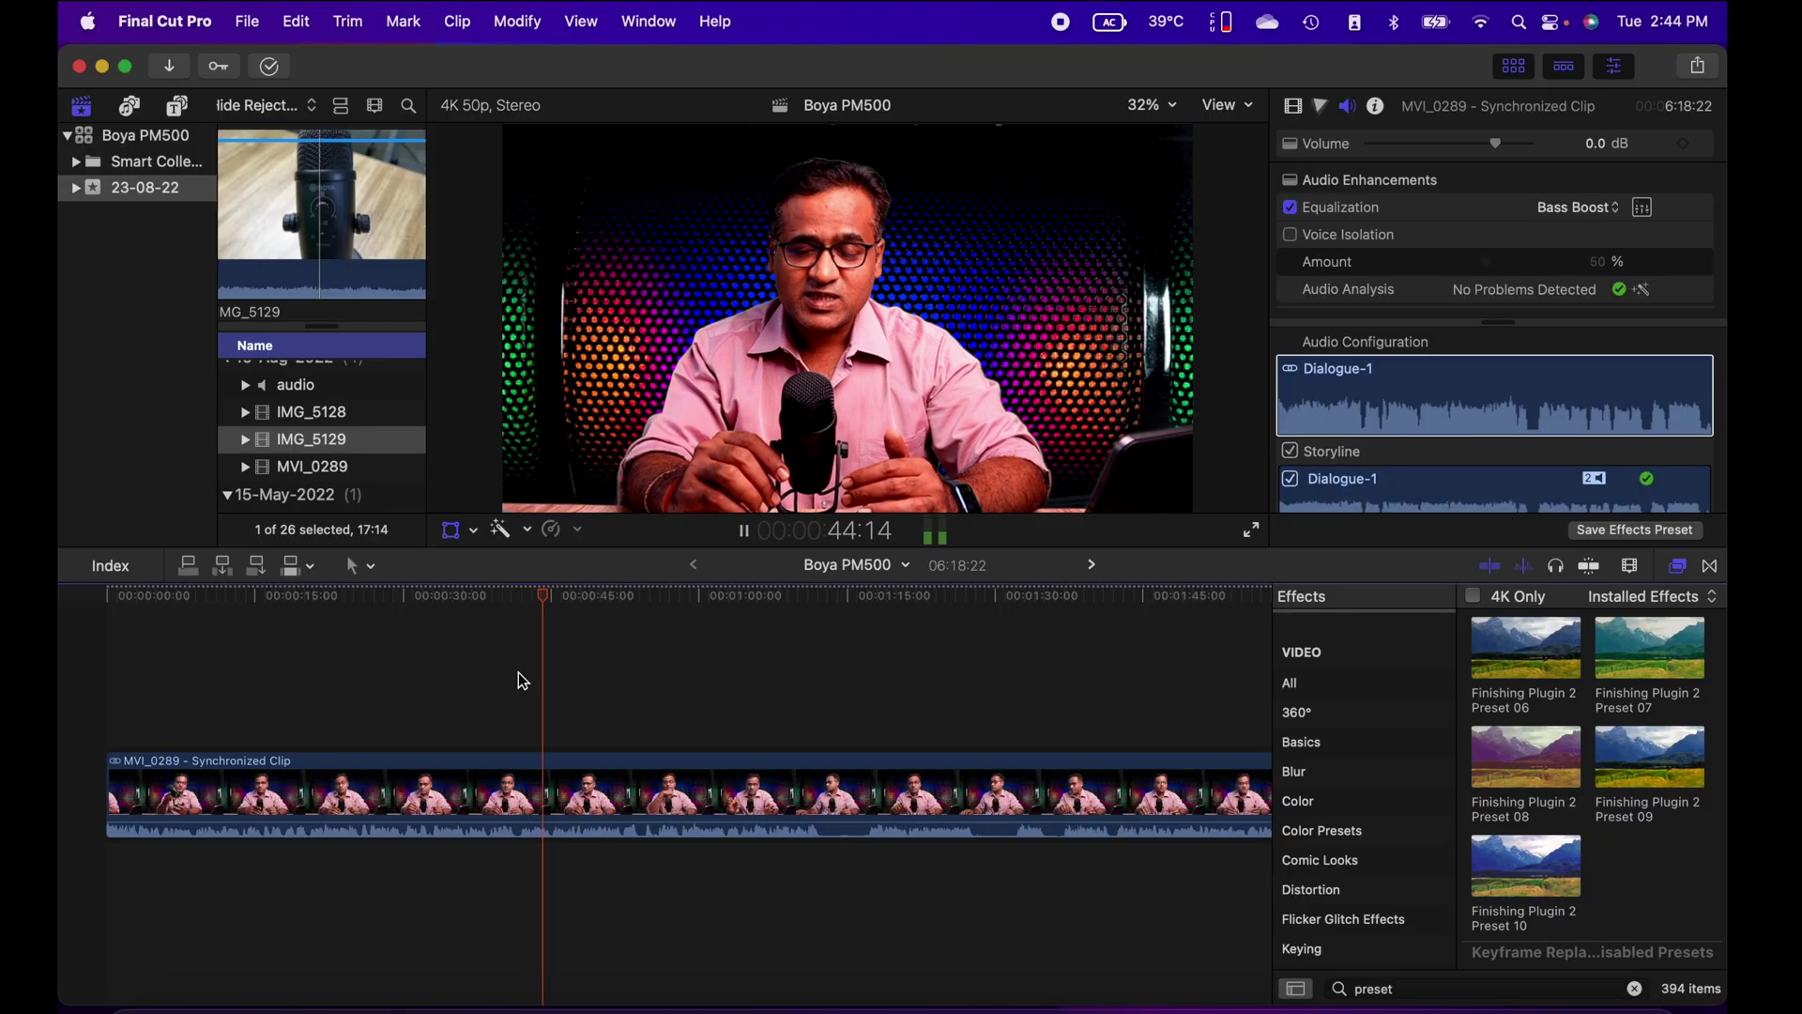
Play to the mistake in the synchronized clip, cut at 1:12:01 and delete the unwanted section of about 5 seconds.
left_click(779, 672)
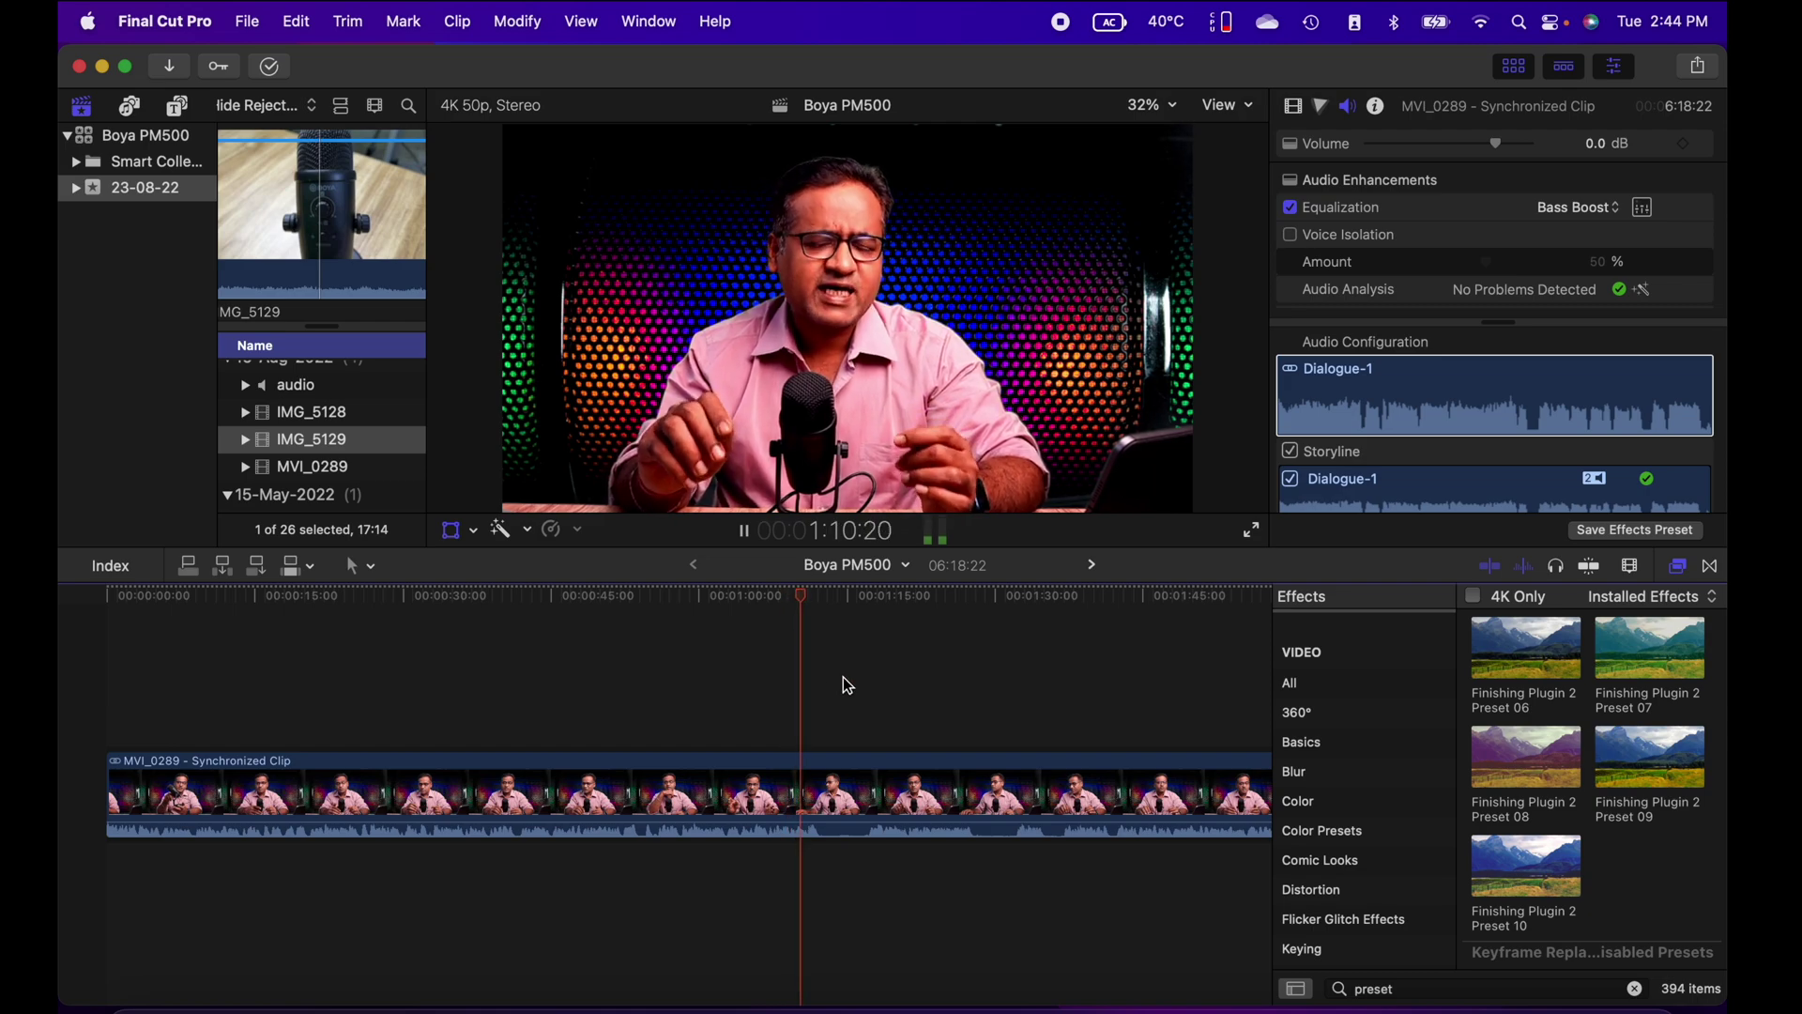
key("space")
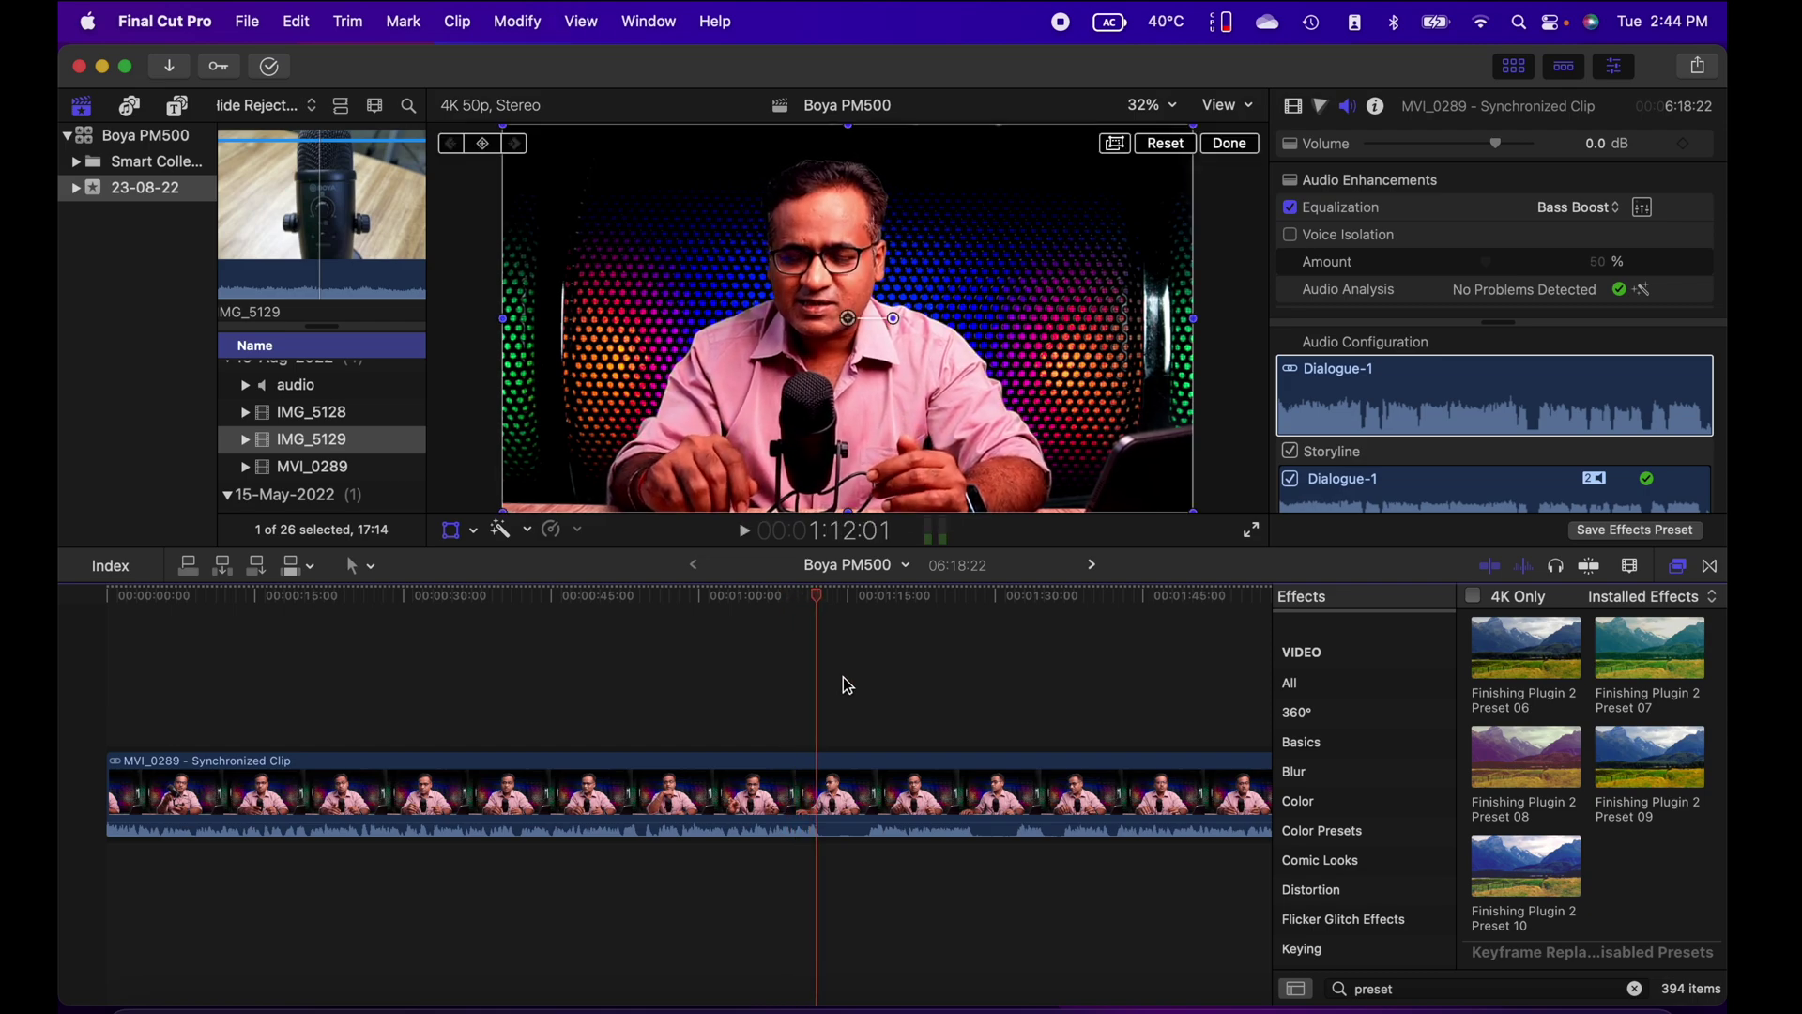
key("cmd+b")
left_click(859, 678)
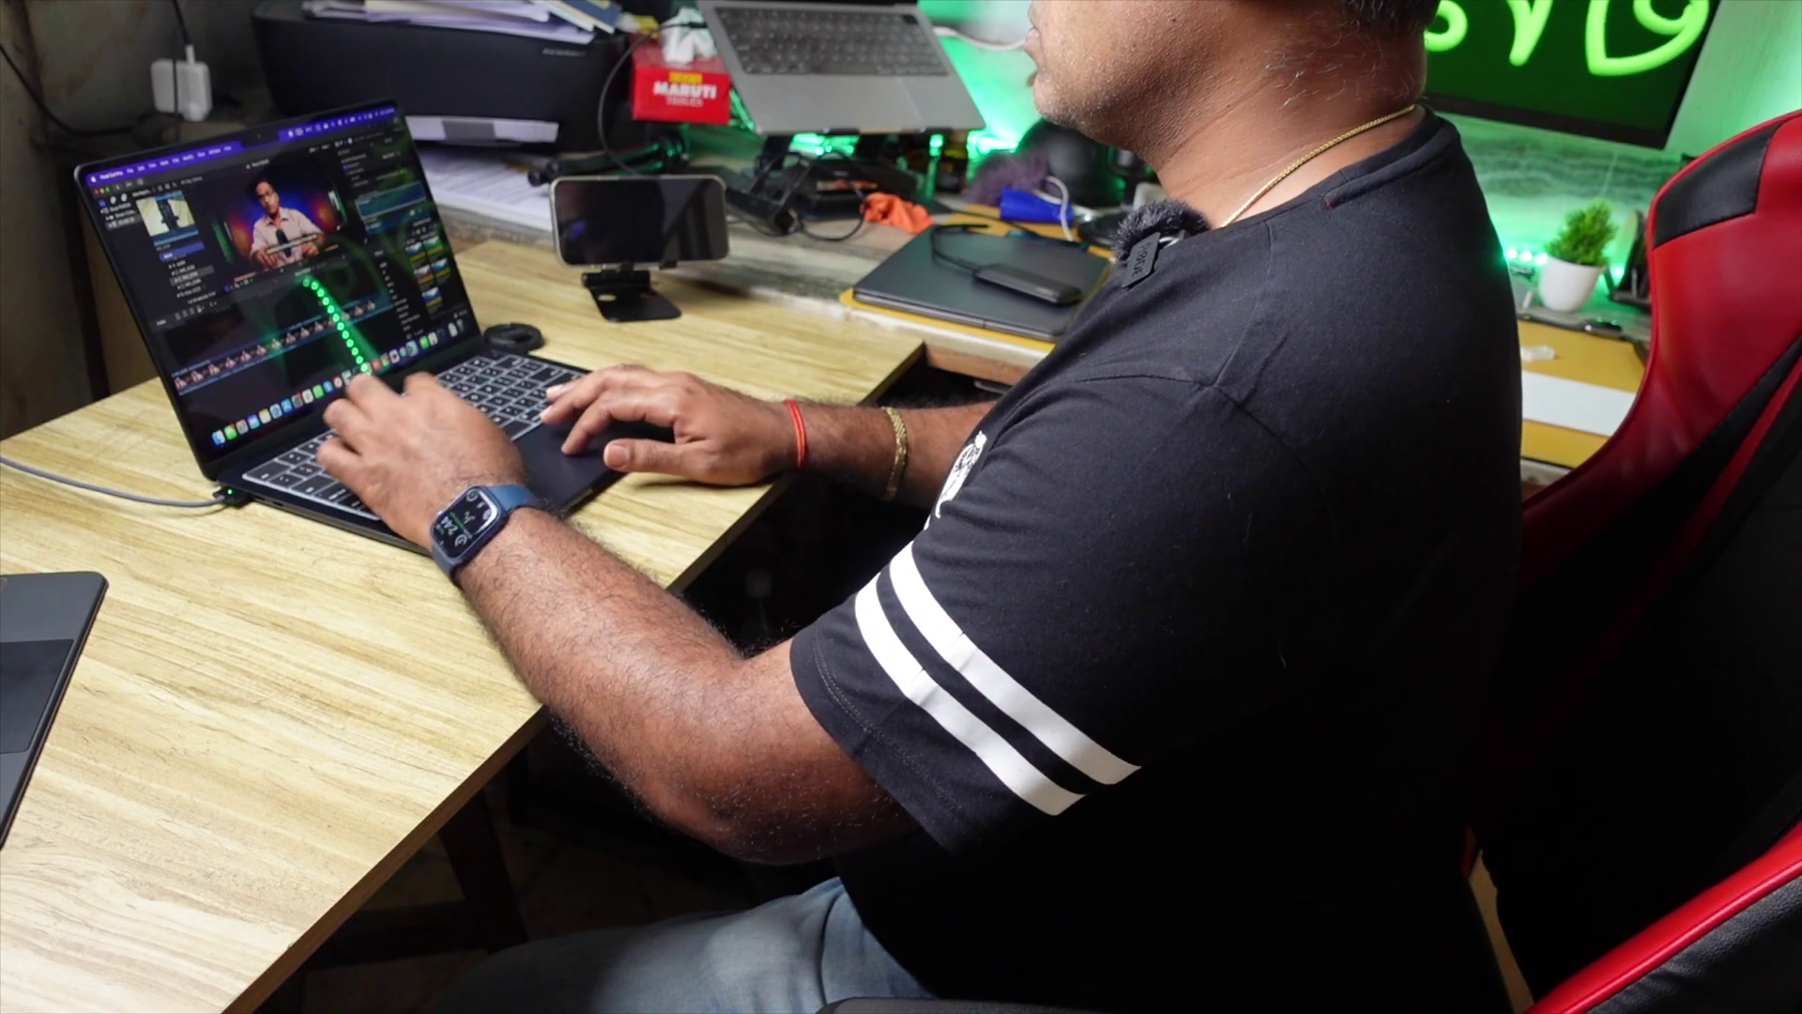
left_click(803, 786)
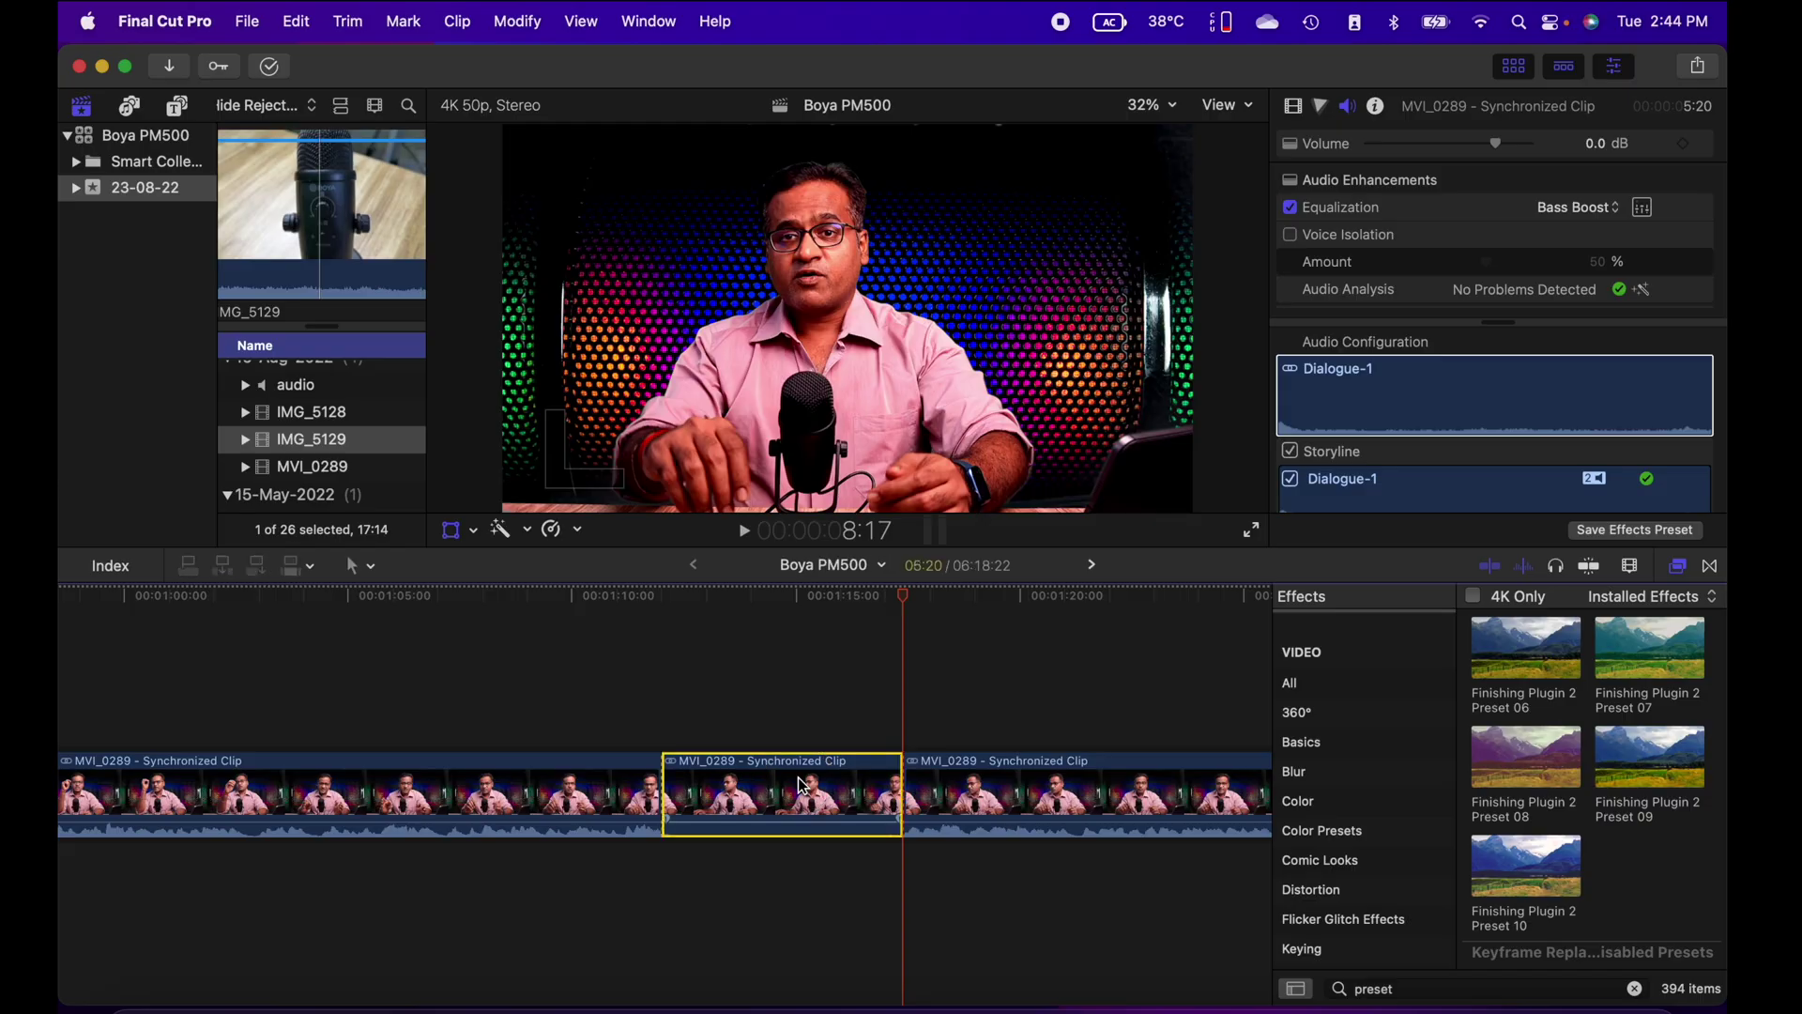
key("shift+t")
key("Delete")
Inspect the end of the trimmed timeline and return to its start.
scroll(845, 704, "right", 5)
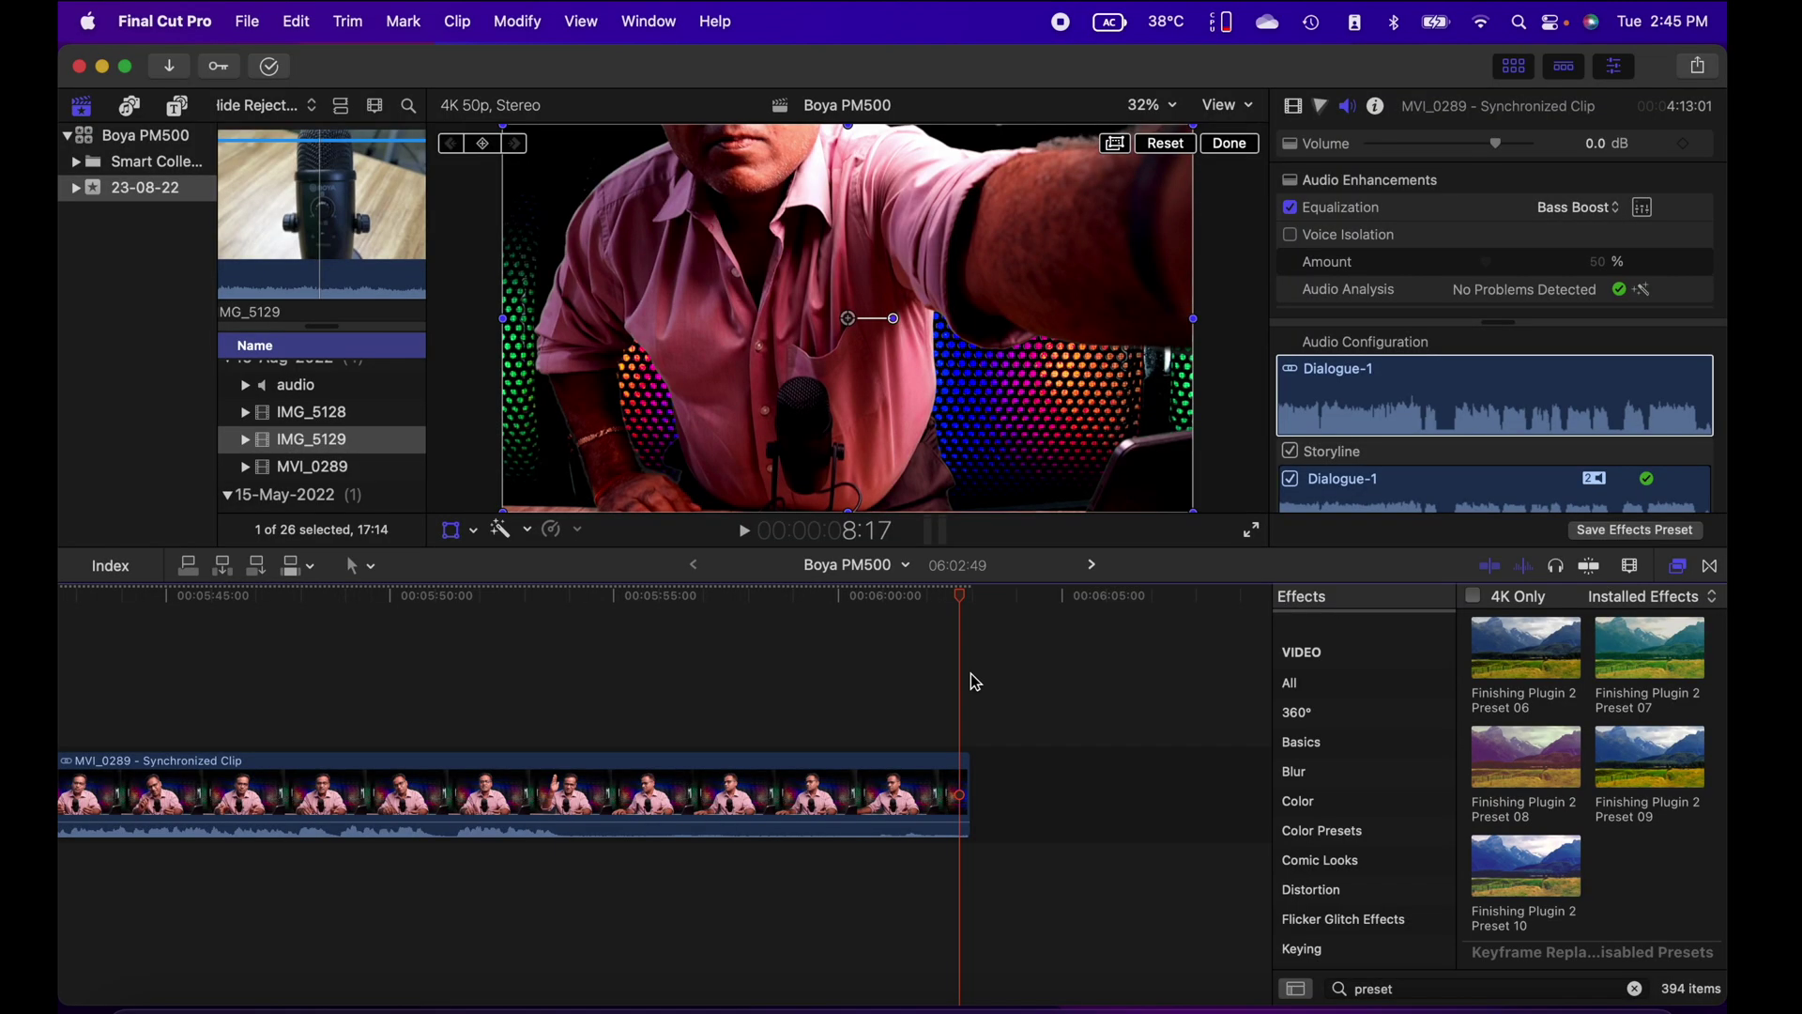
left_click(977, 676)
scroll(712, 676, "left", 15)
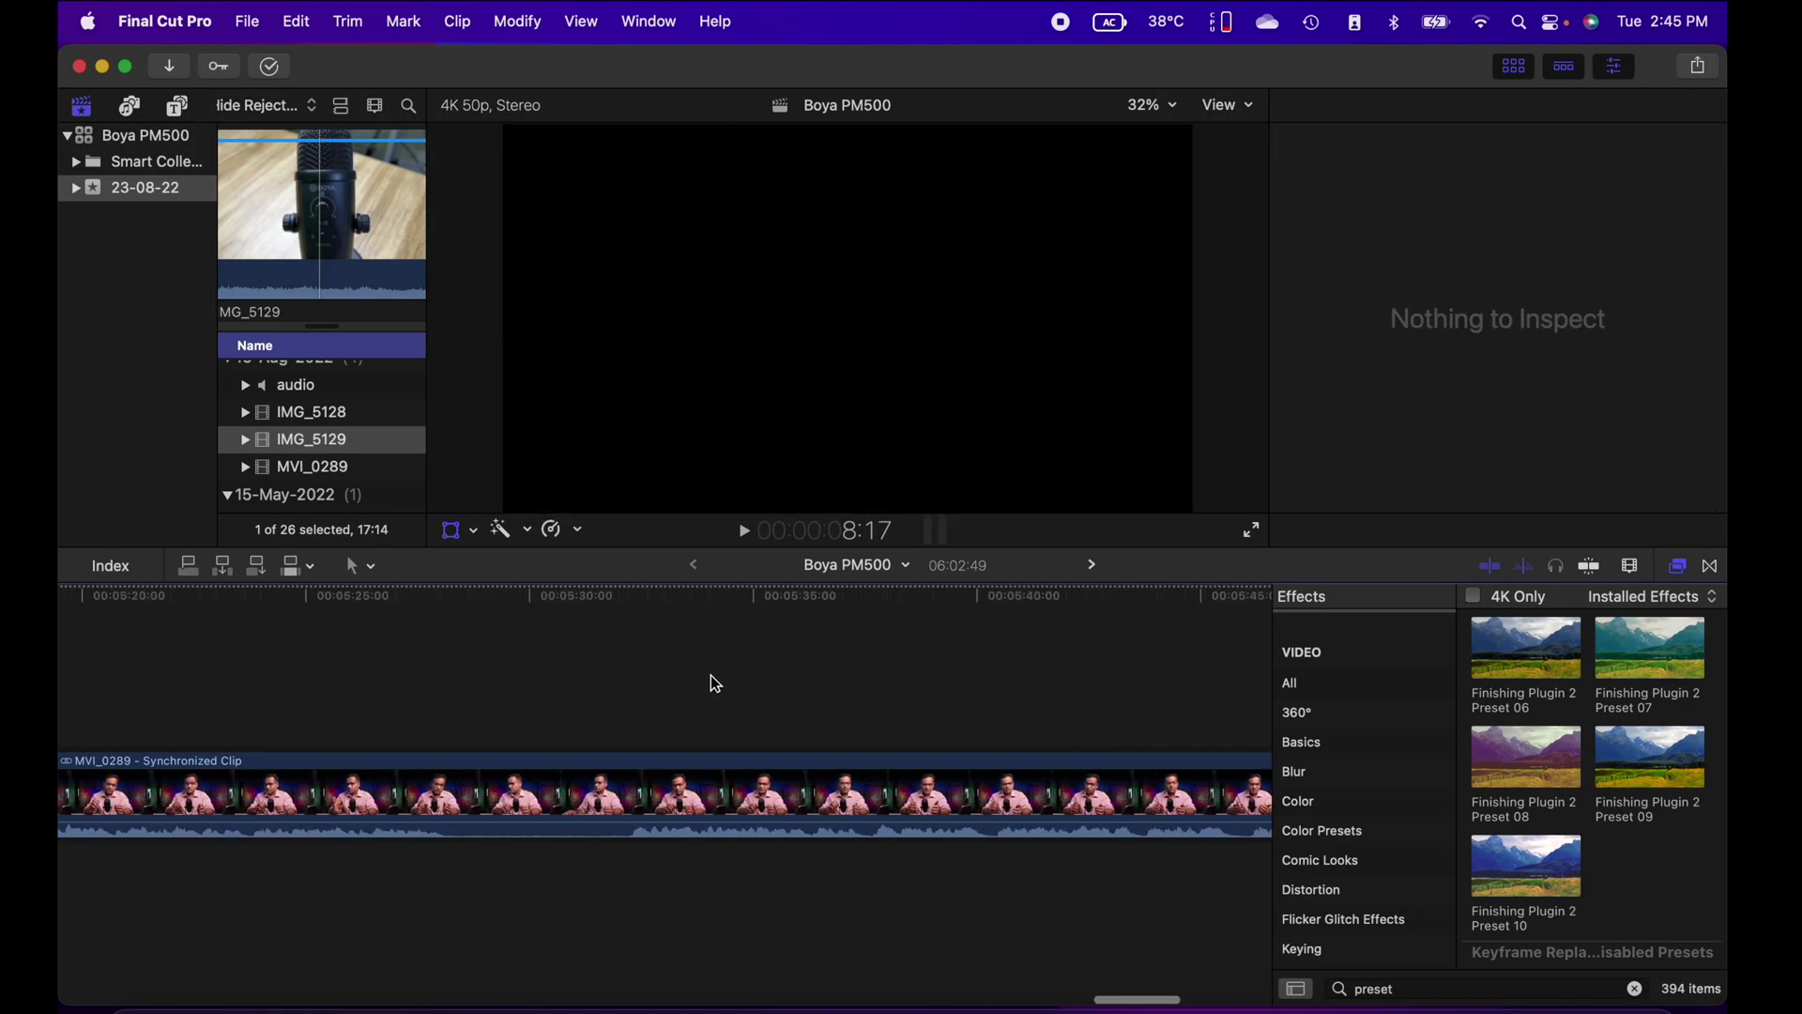
scroll(713, 682, "left", 15)
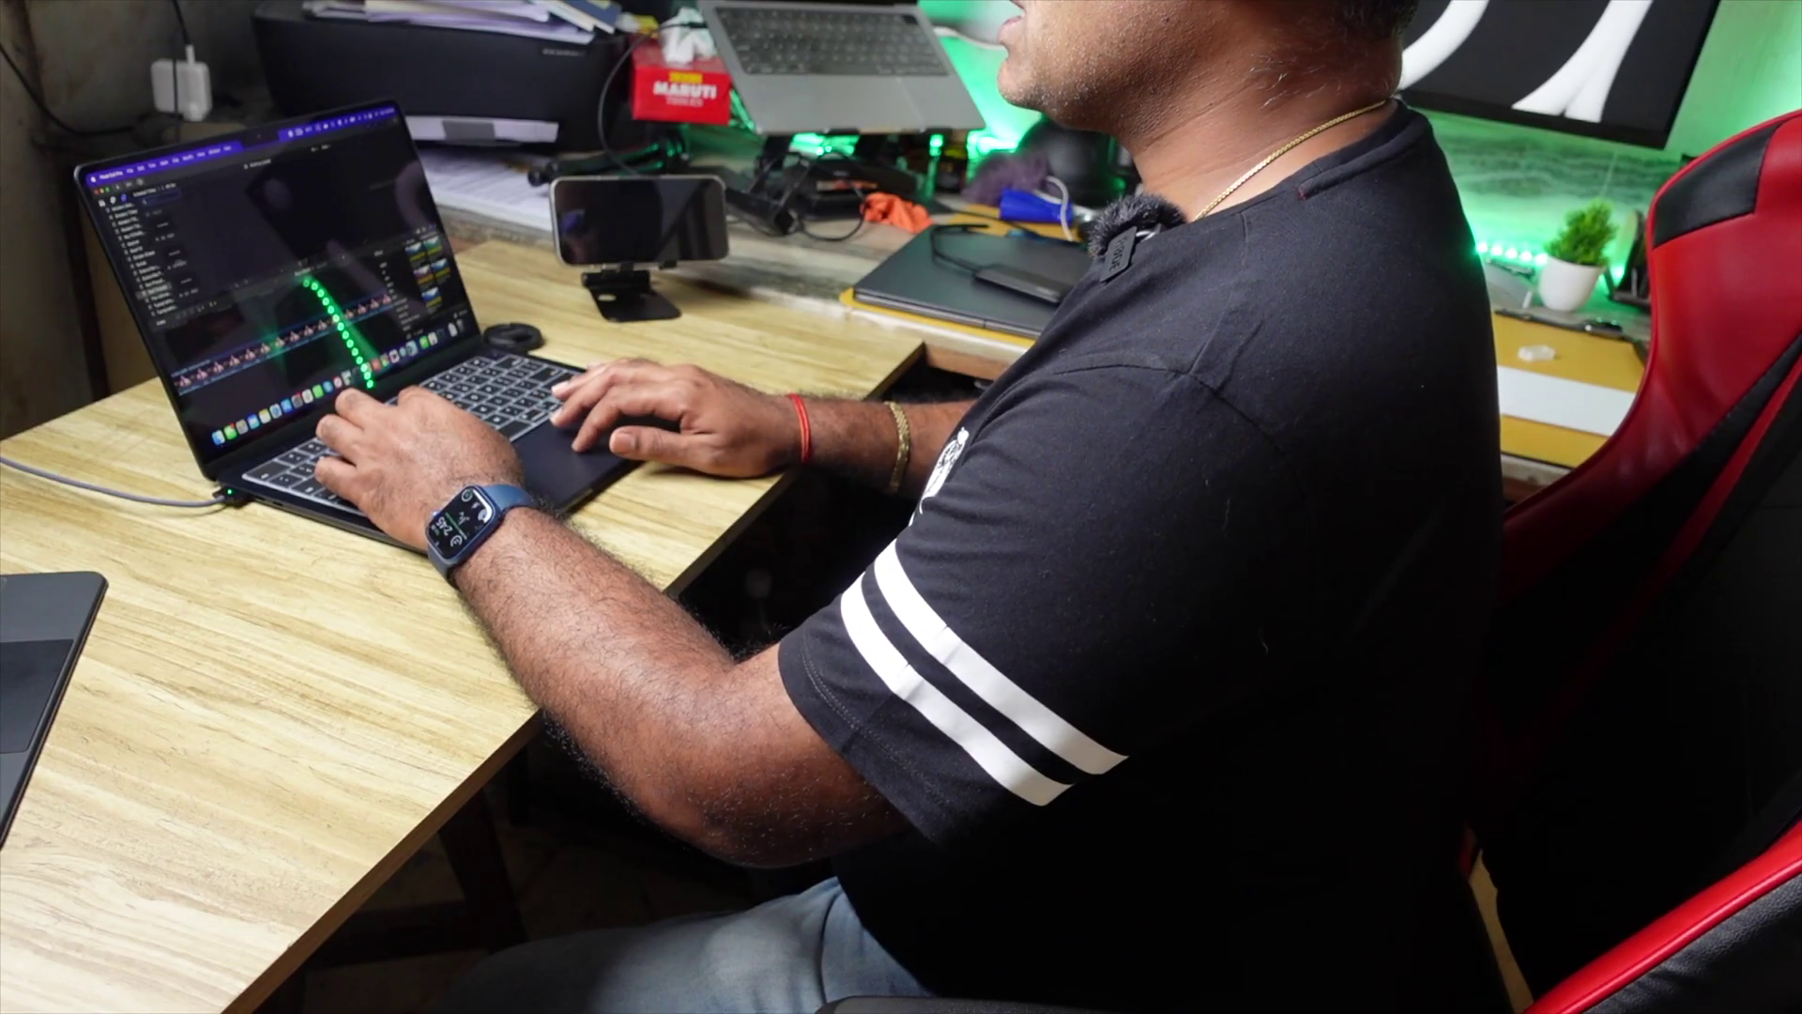
Add the YouTube Kit generator YT KIT_Lower Third 1 above the synchronized clip at the start of the timeline.
scroll(383, 438, "down", 5)
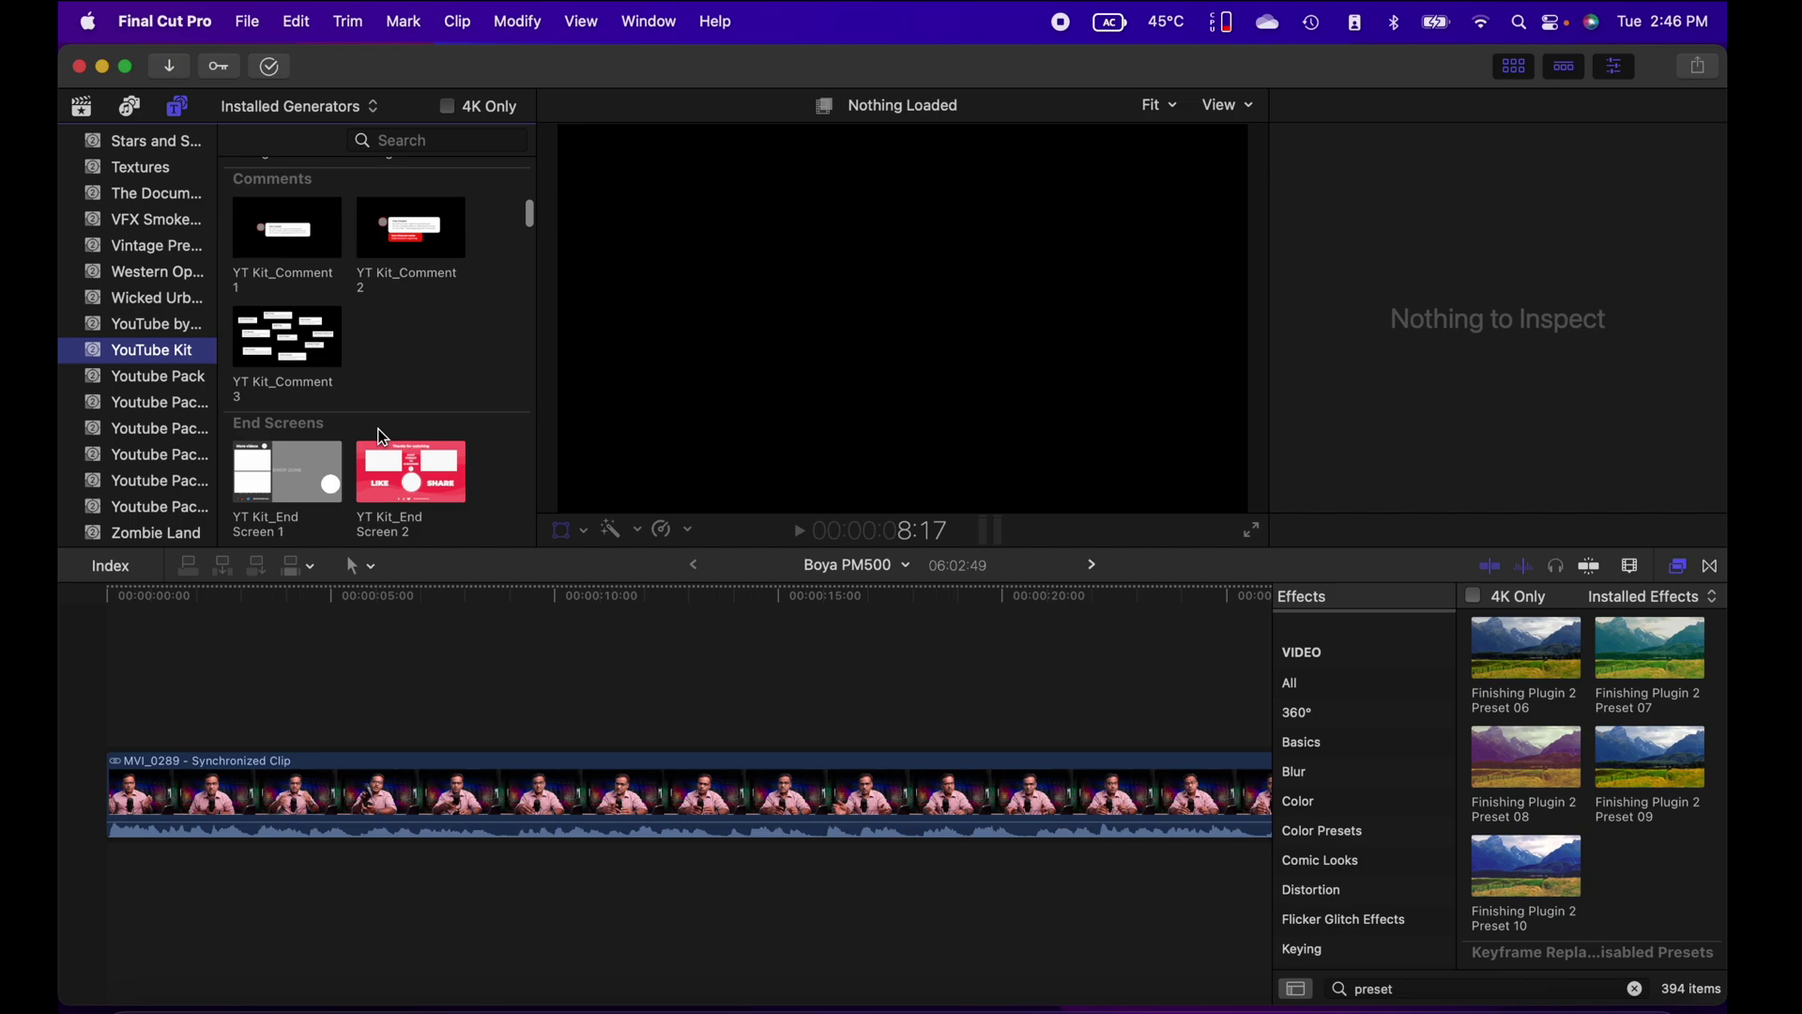
scroll(383, 438, "down", 10)
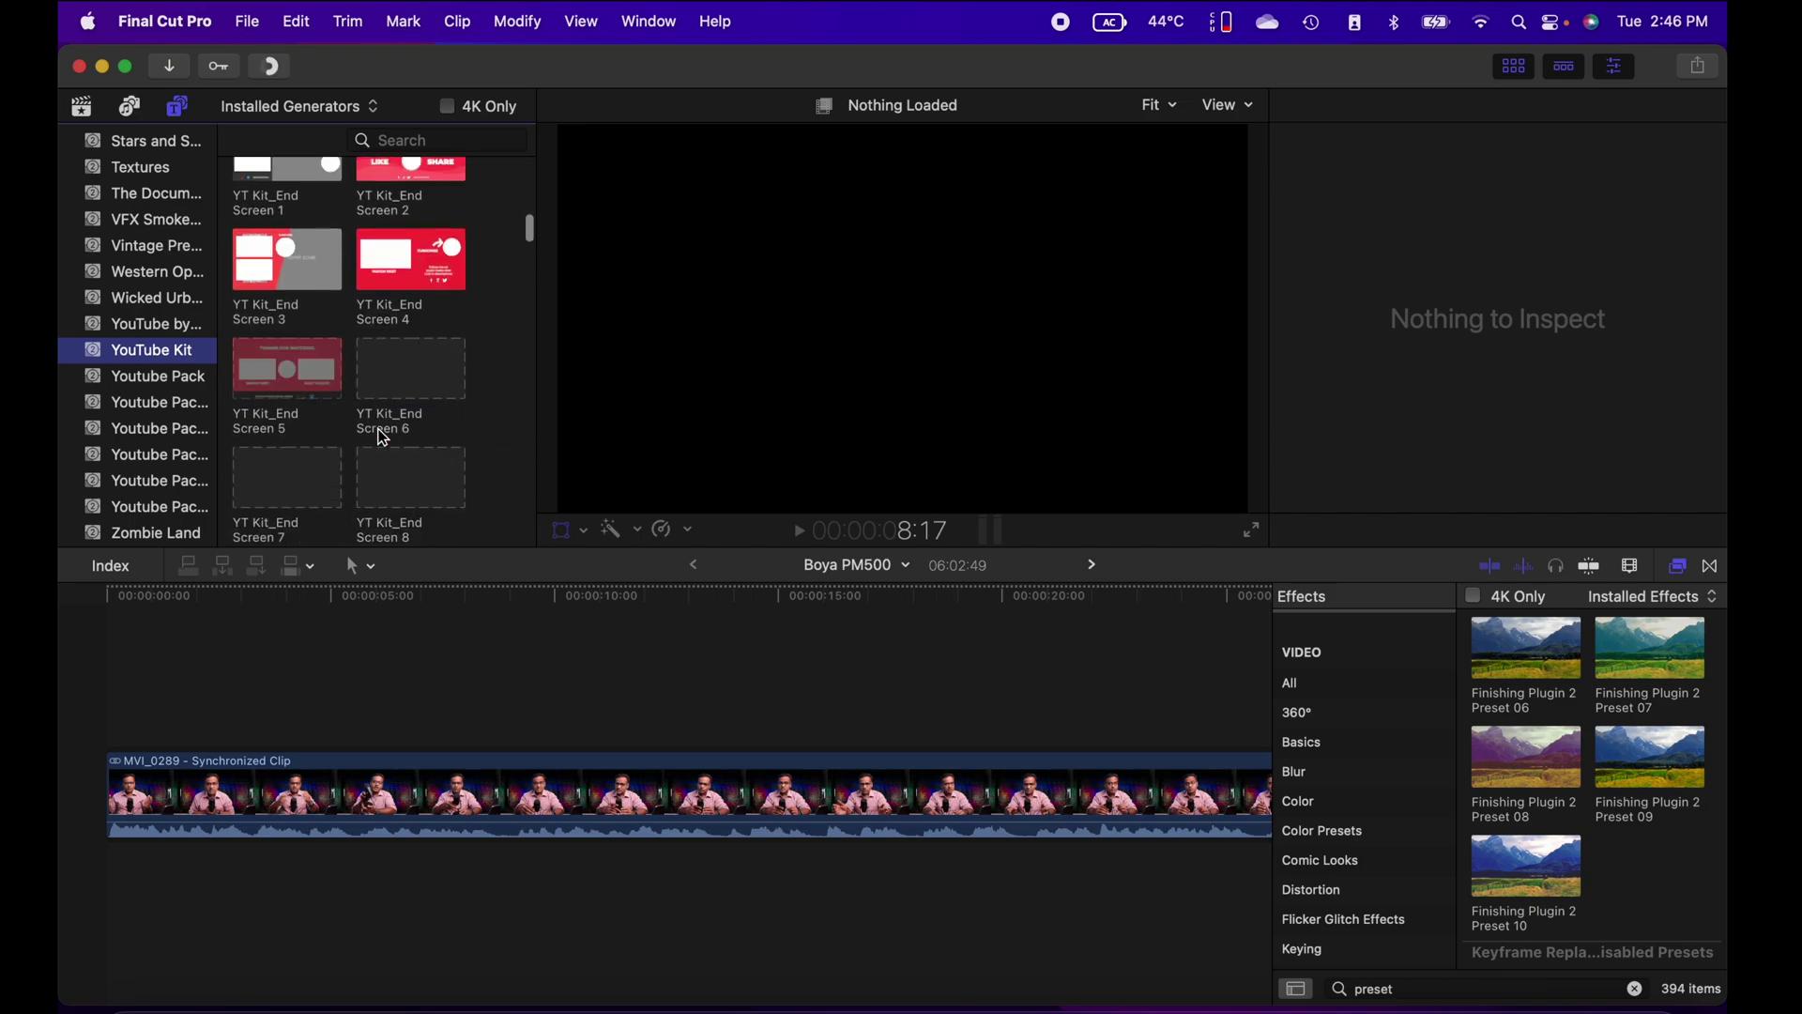
scroll(383, 437, "up", 2)
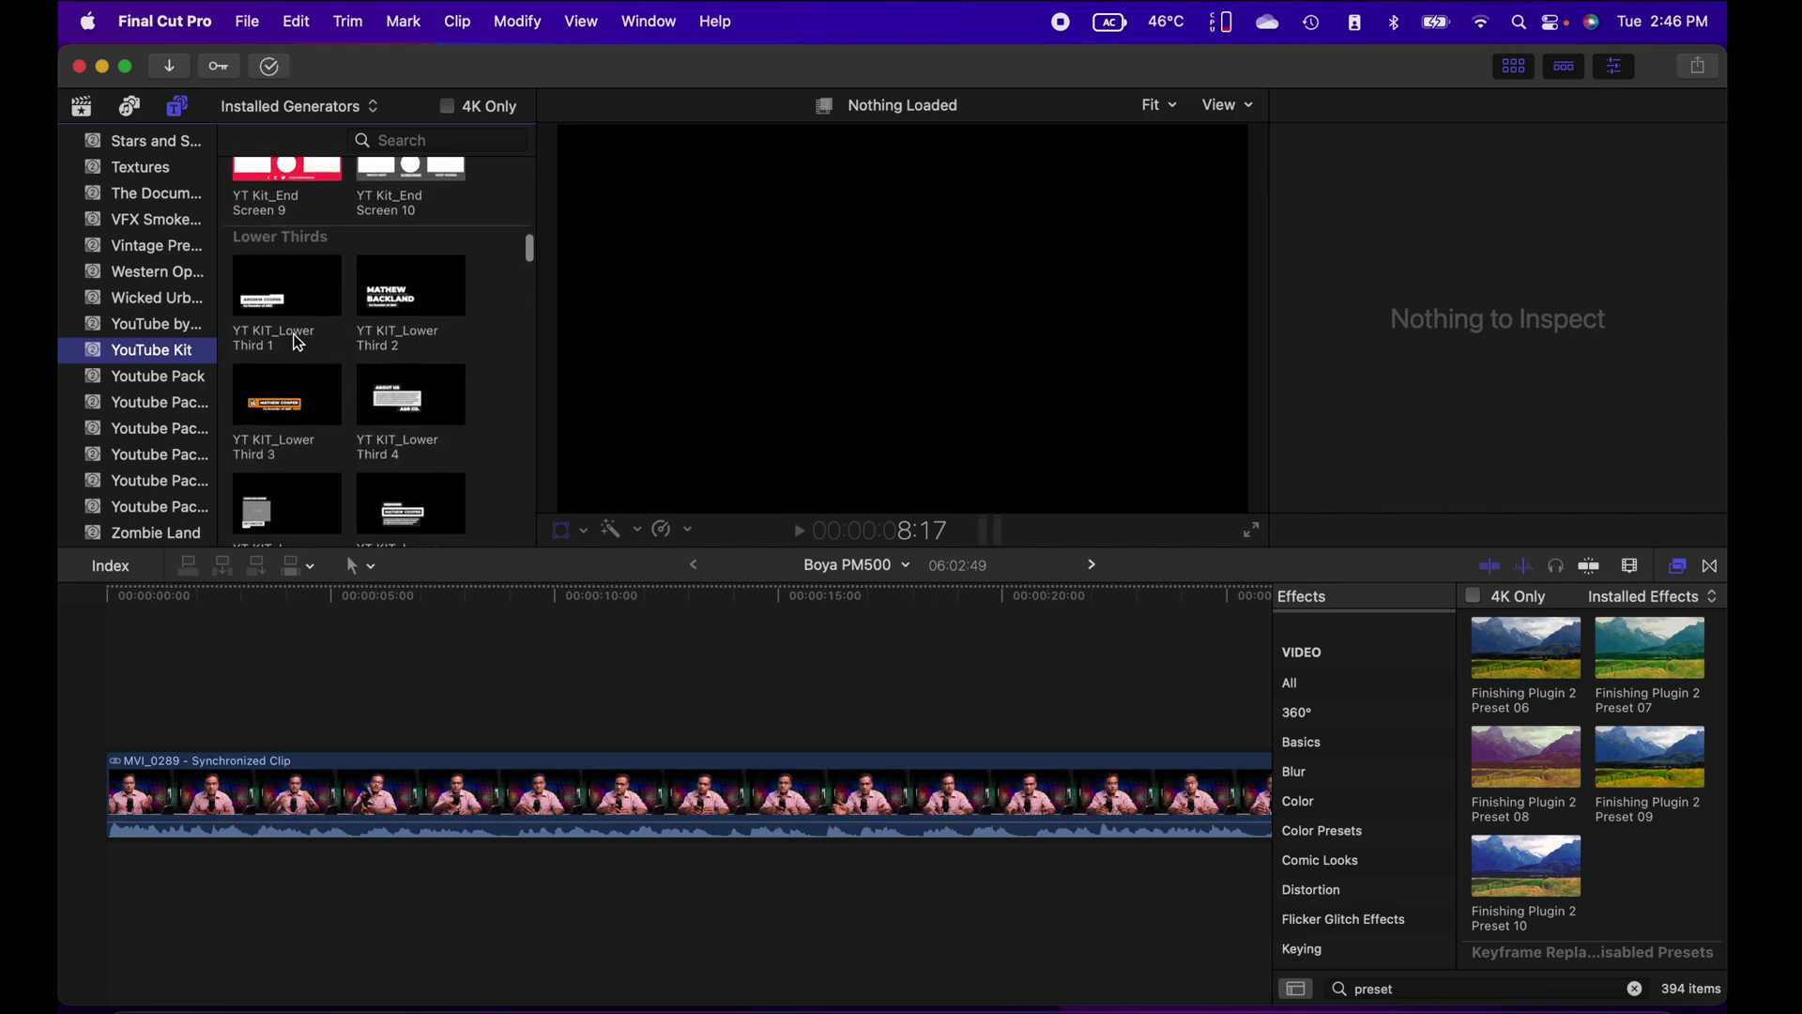
left_click_drag(288, 310, 97, 695)
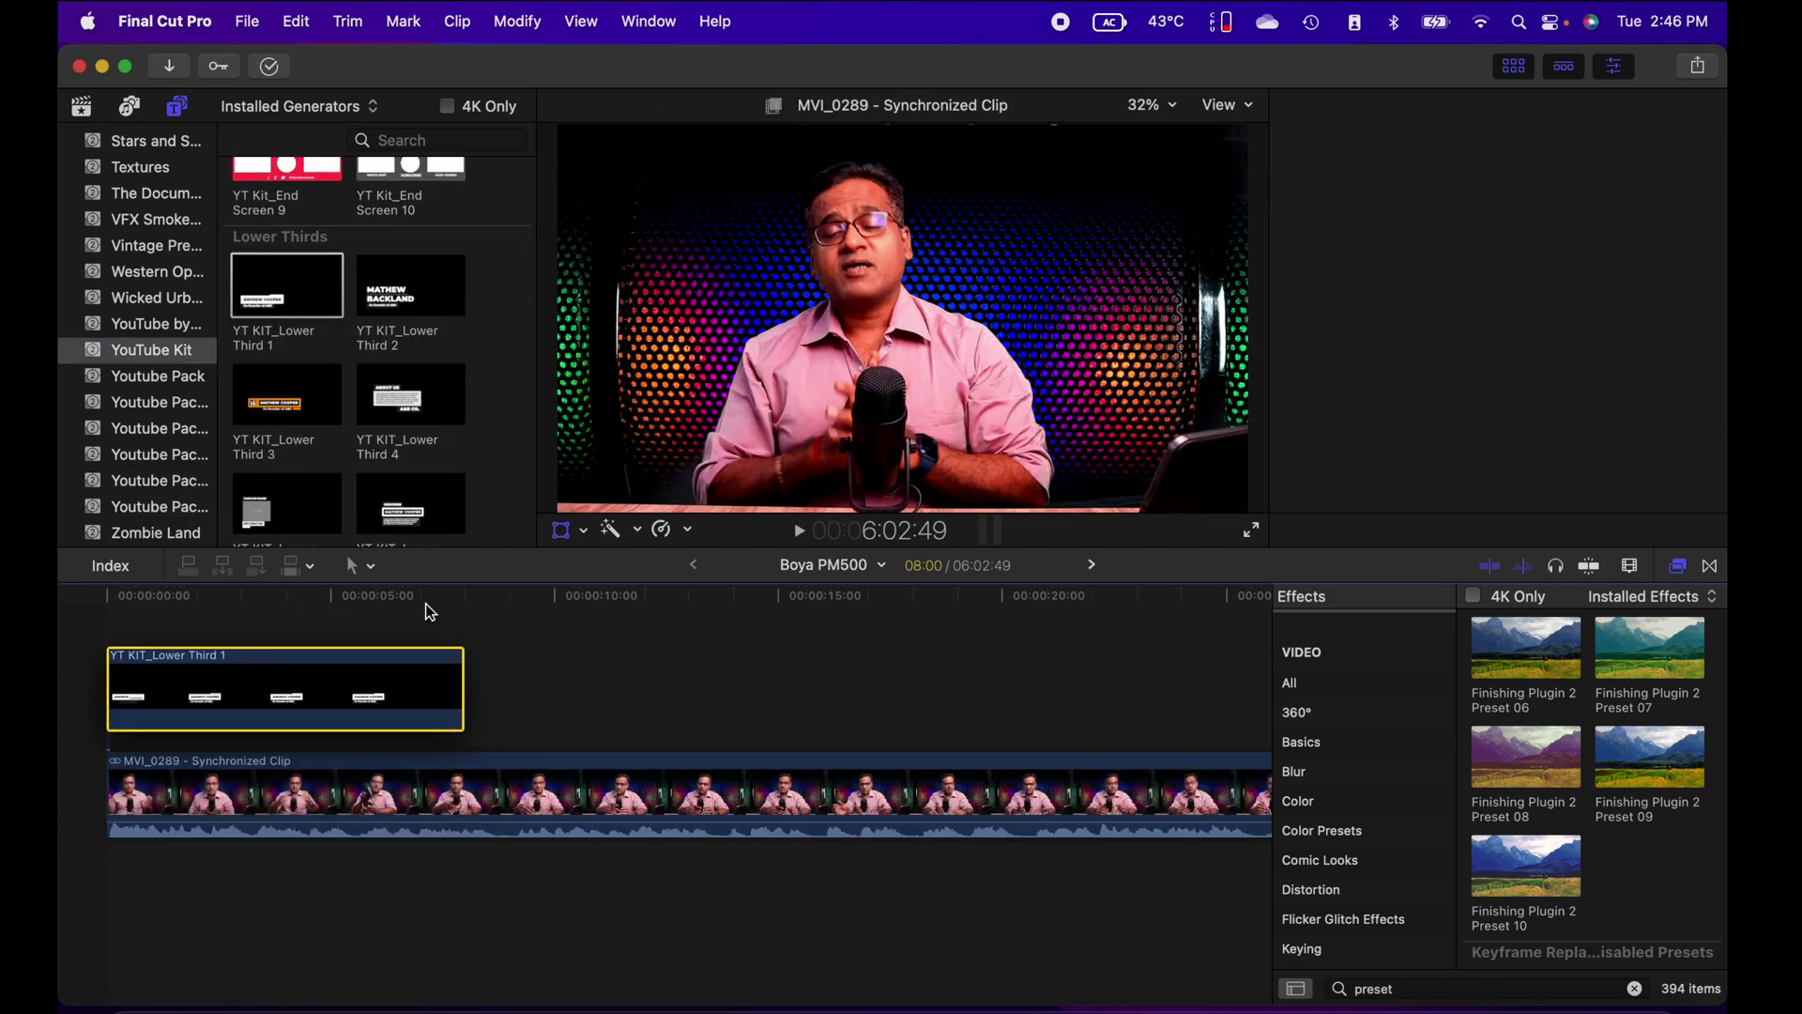
left_click_drag(430, 612, 430, 621)
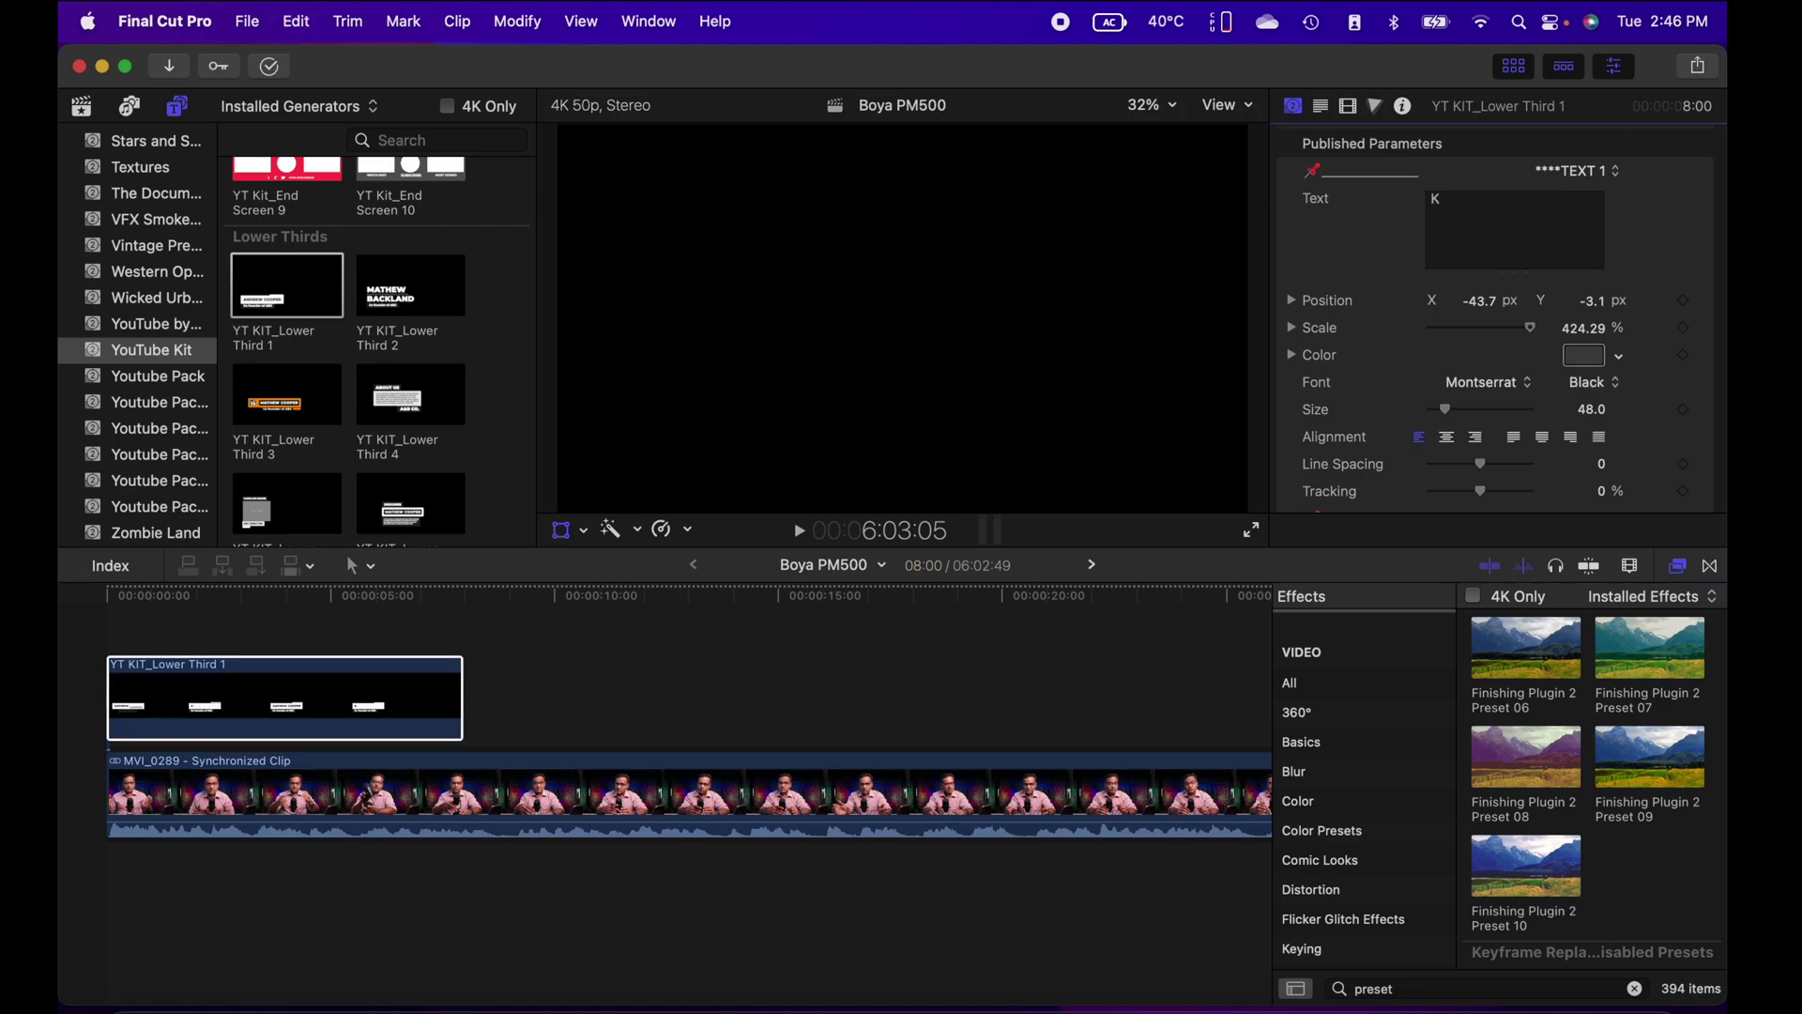
Replace the lower third's second text, "Co founder of ABC", with "Dig With G".
key("Tab")
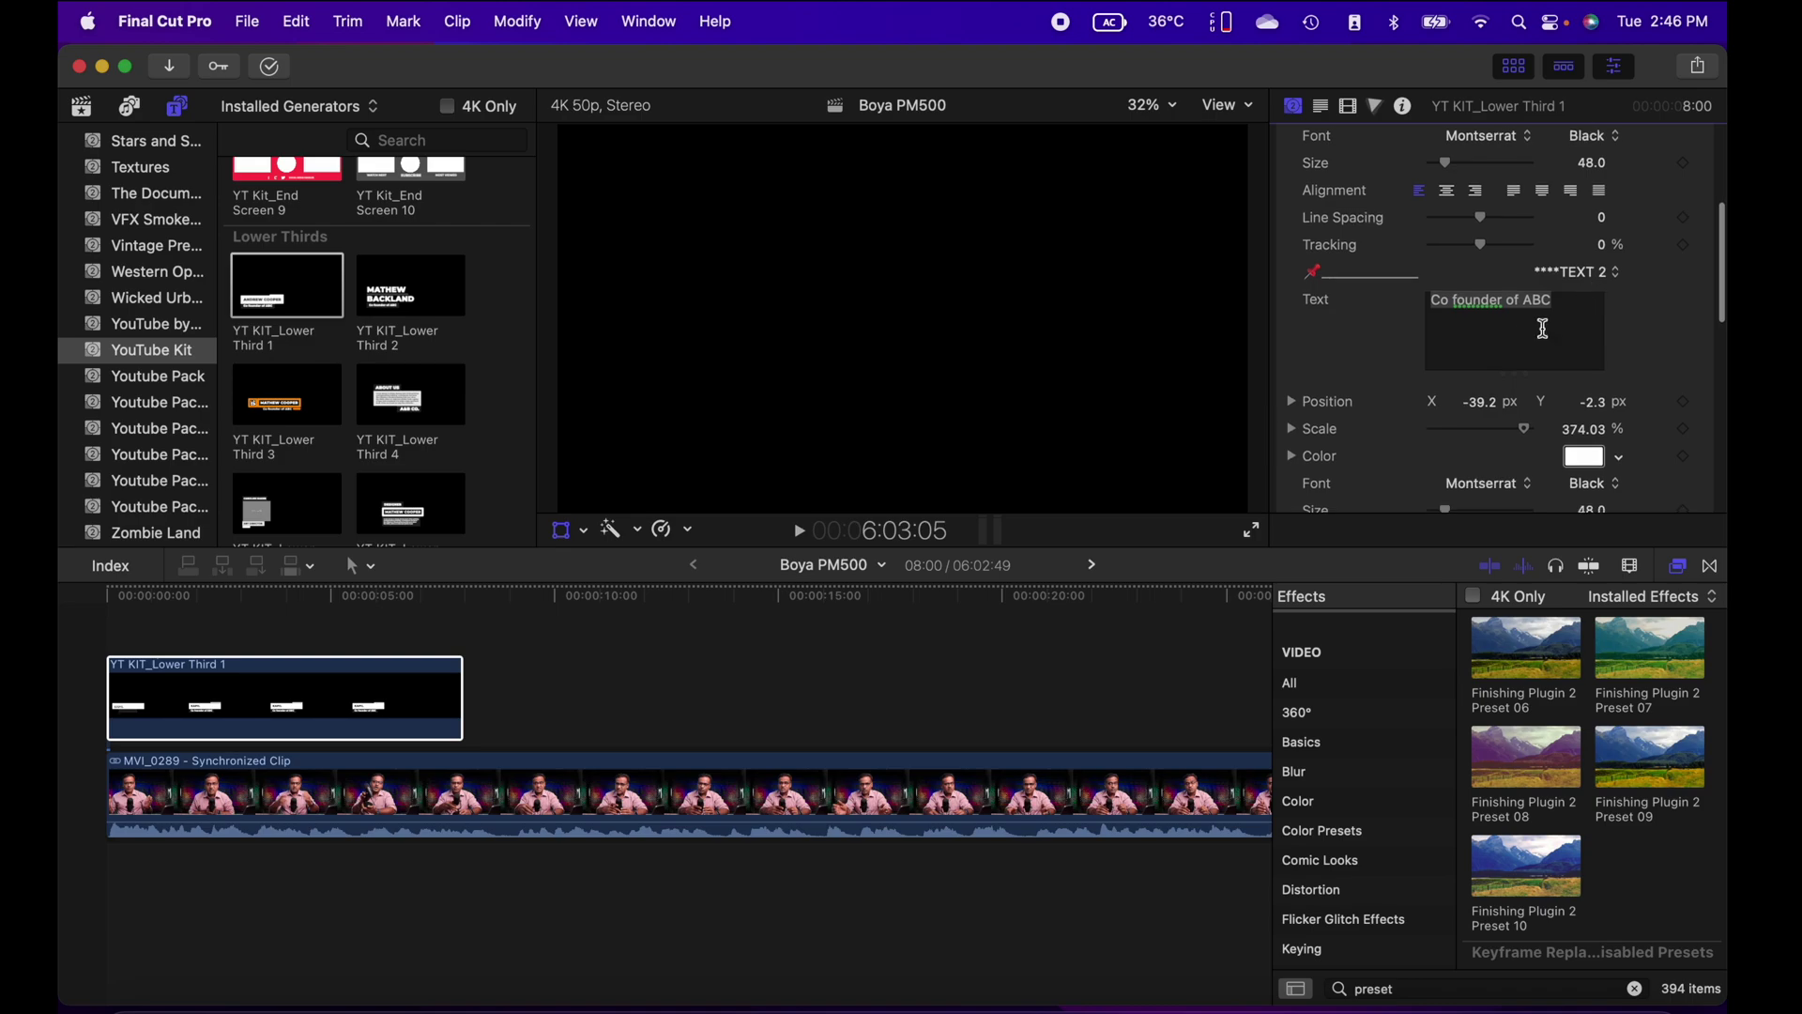
type("Dig With G")
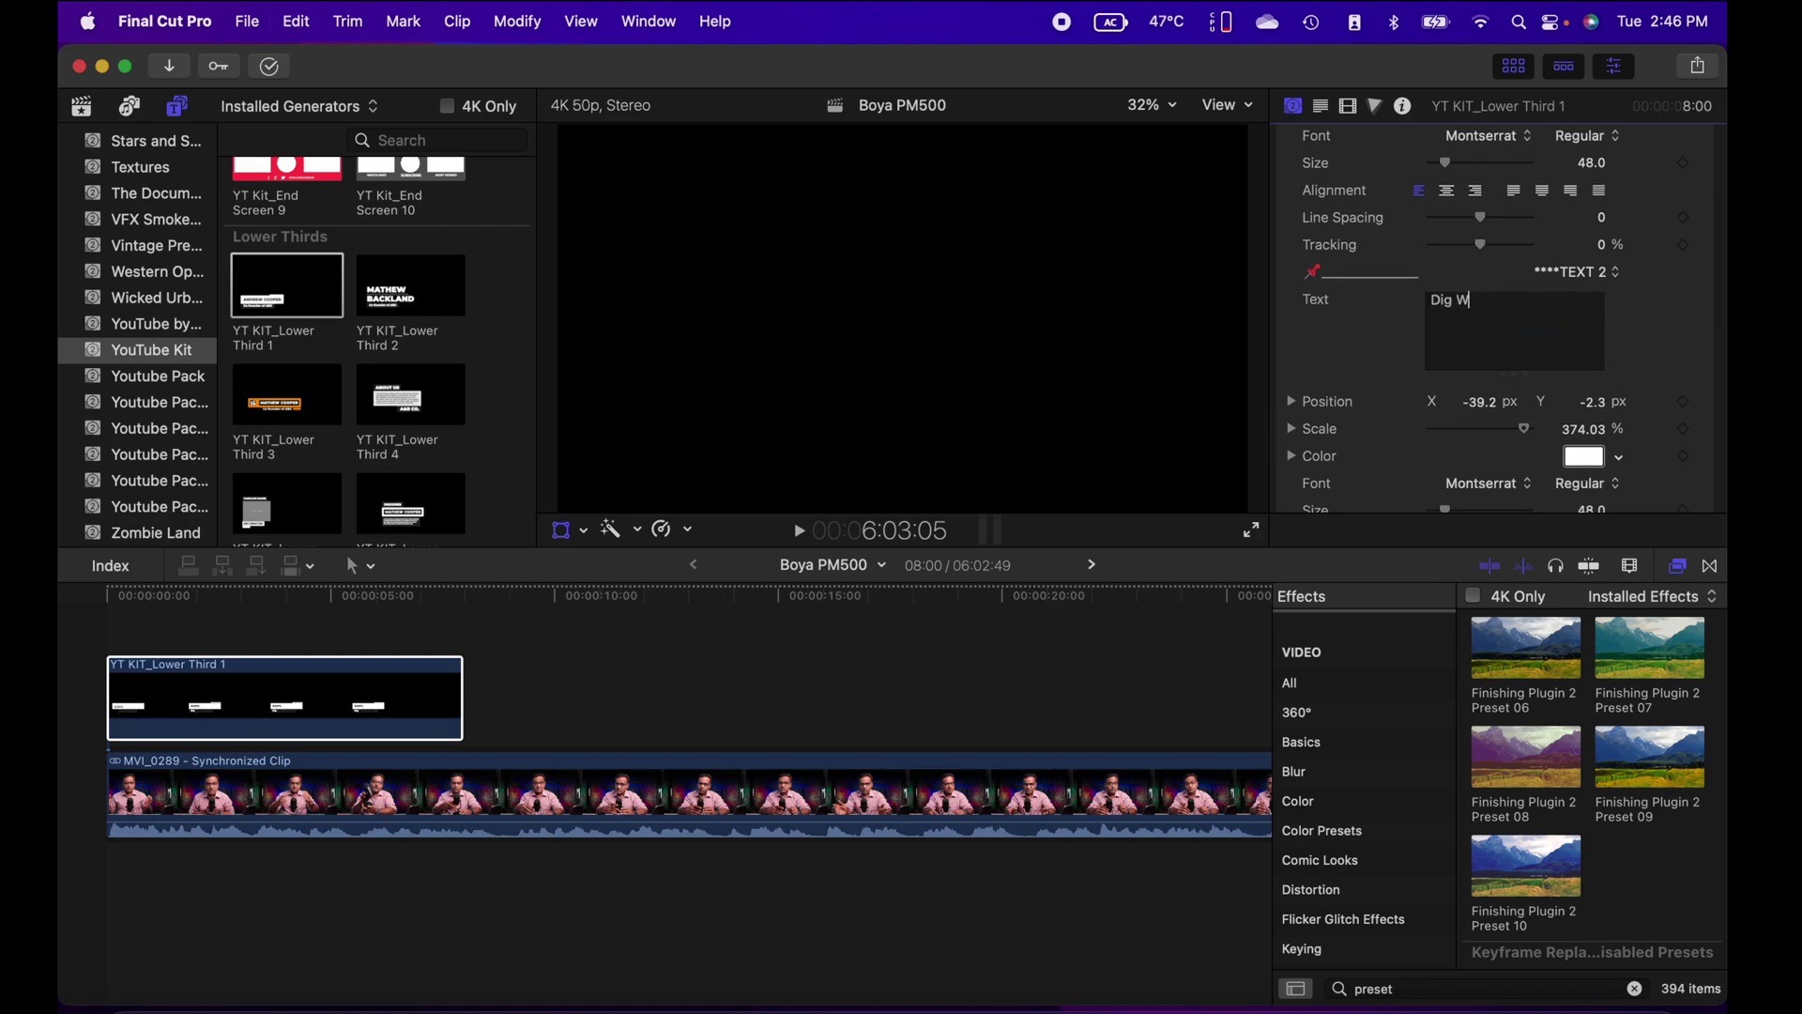